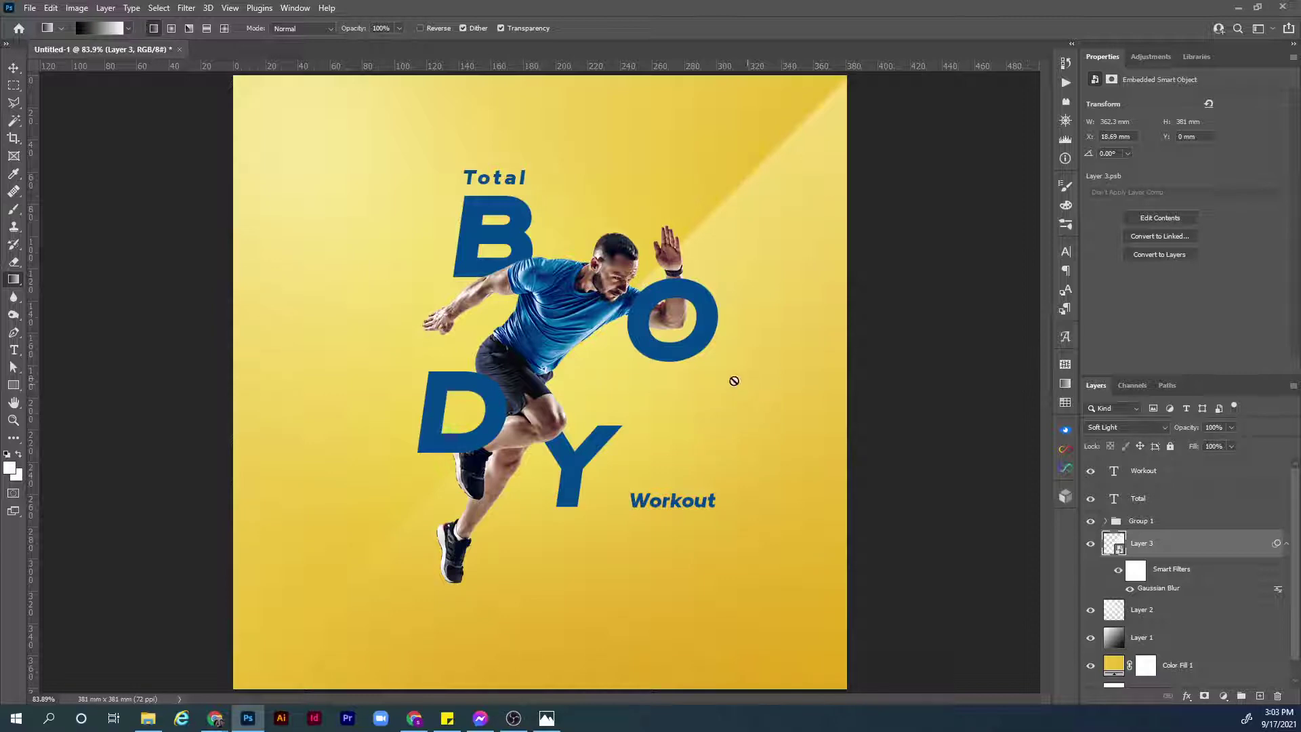
Duplicate the large D to the upper-left area of the poster and change the copy's text to WORK.
key("v")
left_click_drag(495, 429, 404, 311)
key("t")
left_click(375, 318)
double_click(375, 318)
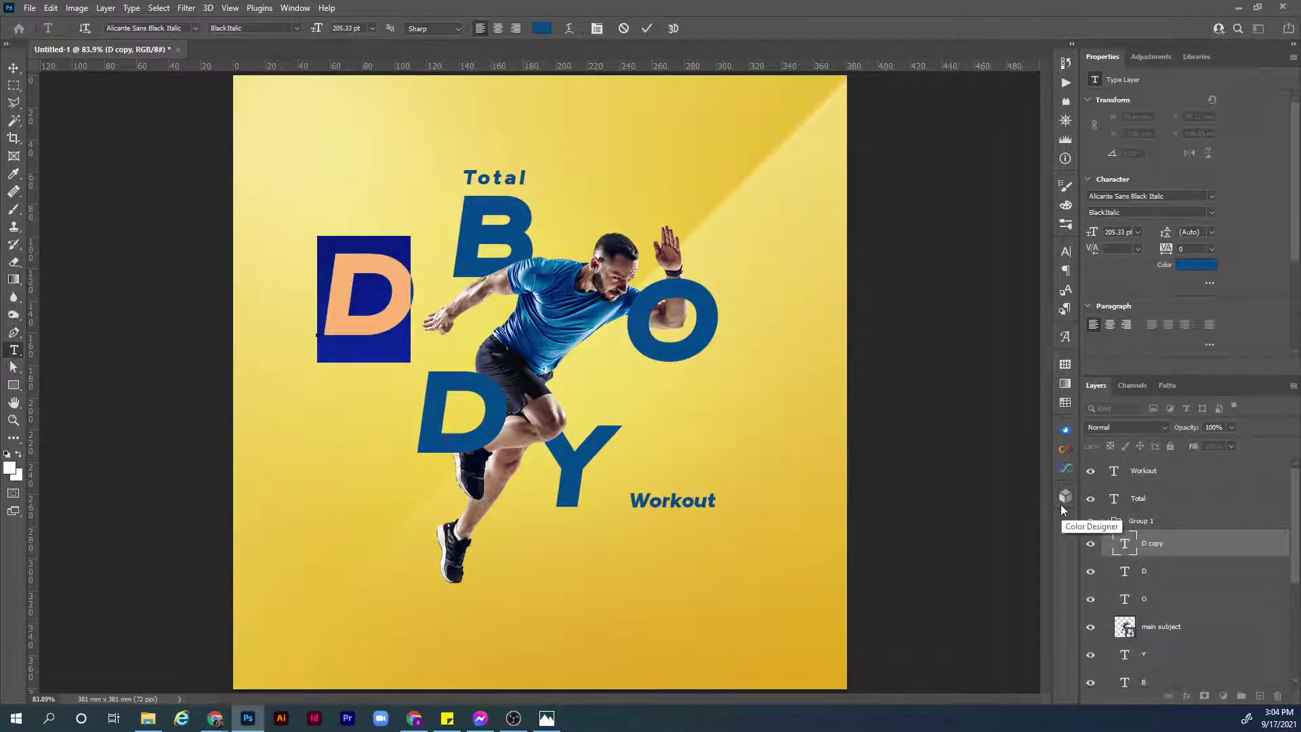
type("WORK")
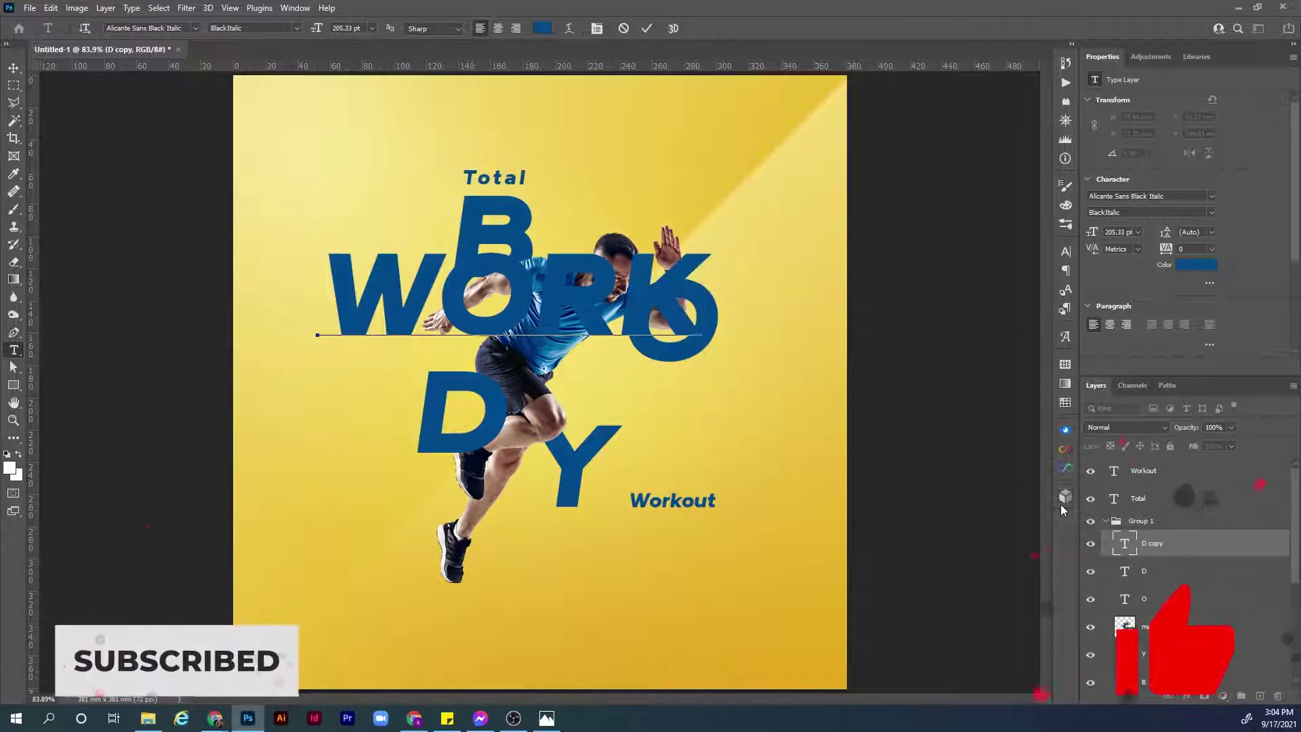
key("ctrl+Return")
Rotate the WORK text to -90°, scale it to about 80%, and place it in the poster's upper-left corner along the edge.
key("ctrl+t")
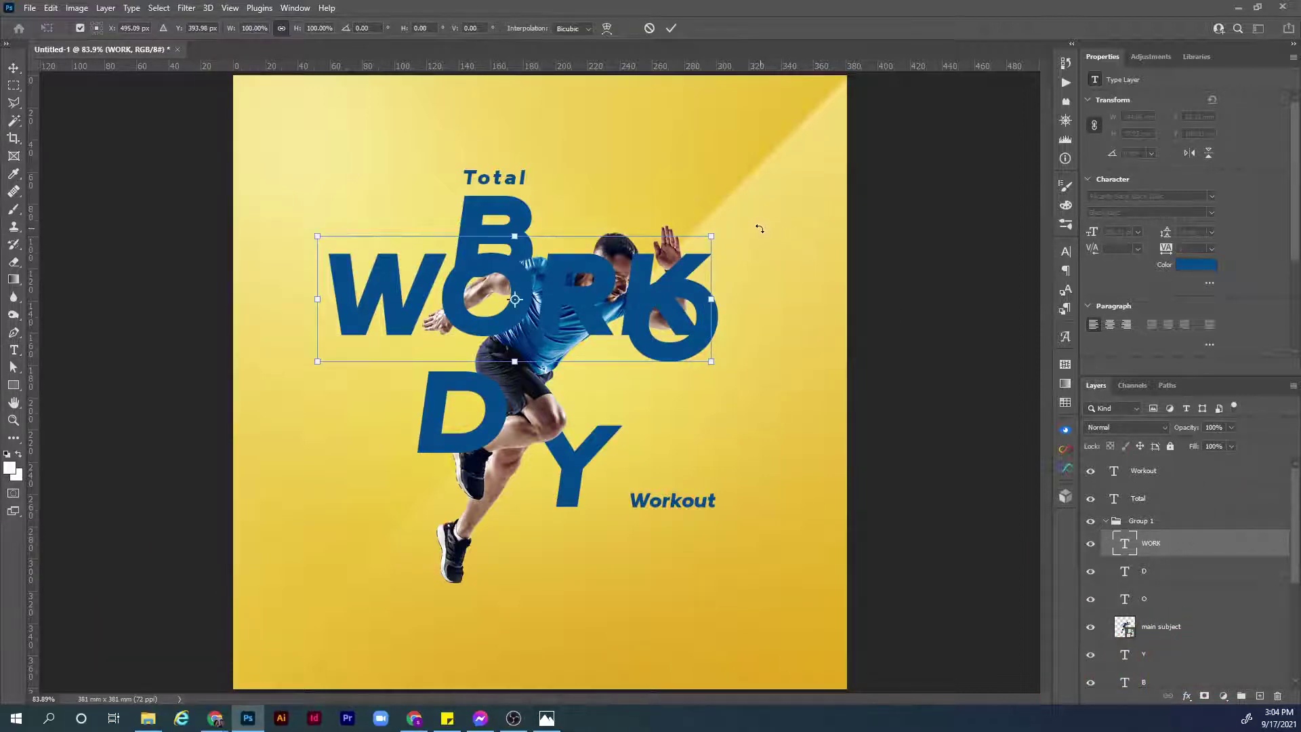
left_click_drag(759, 230, 461, 141)
left_click_drag(518, 236, 300, 209)
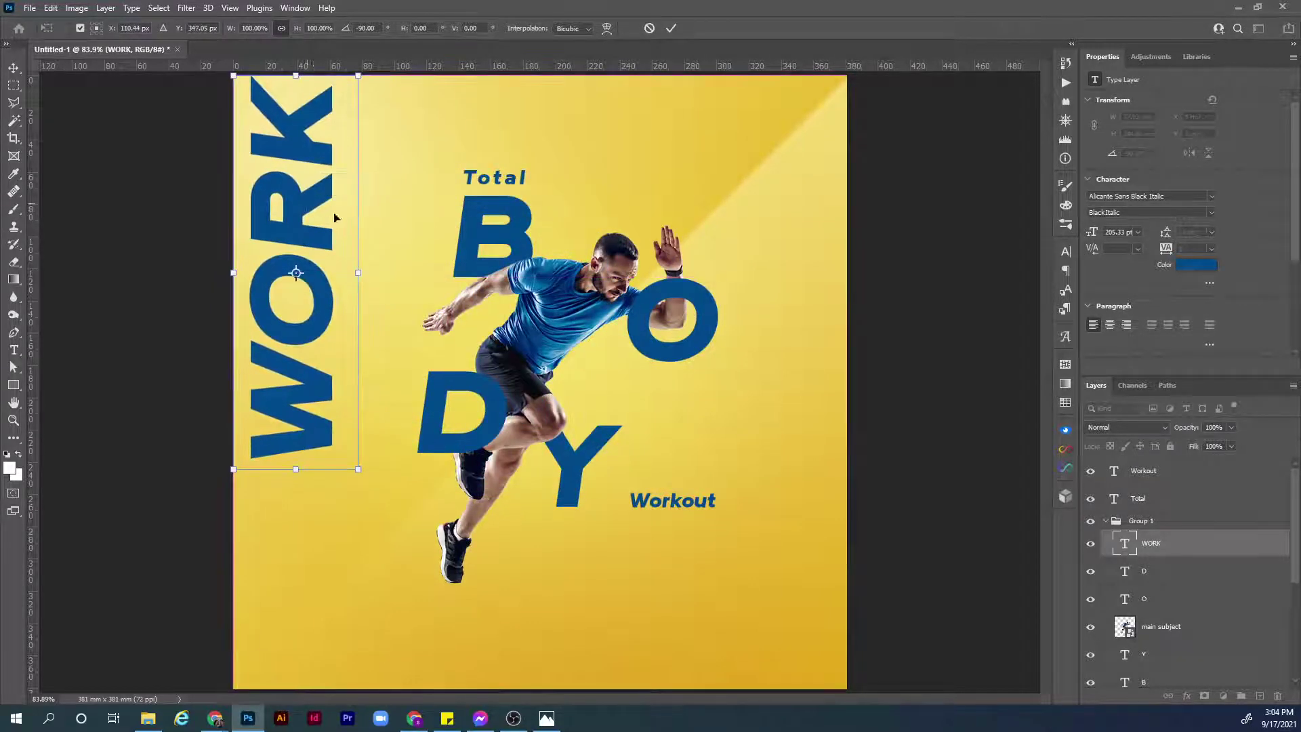
left_click_drag(357, 470, 301, 361)
key("Return")
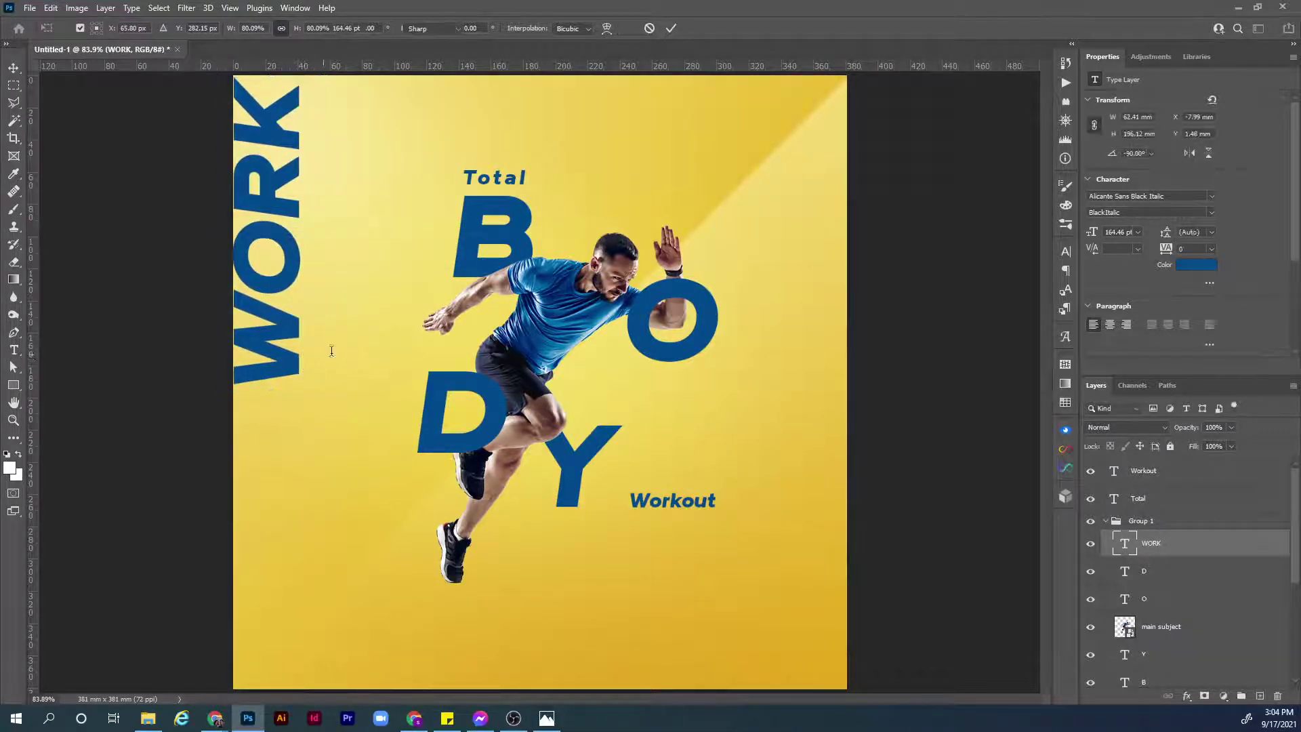
Change the WORK text color to white and set its layer's blend mode to Soft Light.
key("t")
left_click(1192, 265)
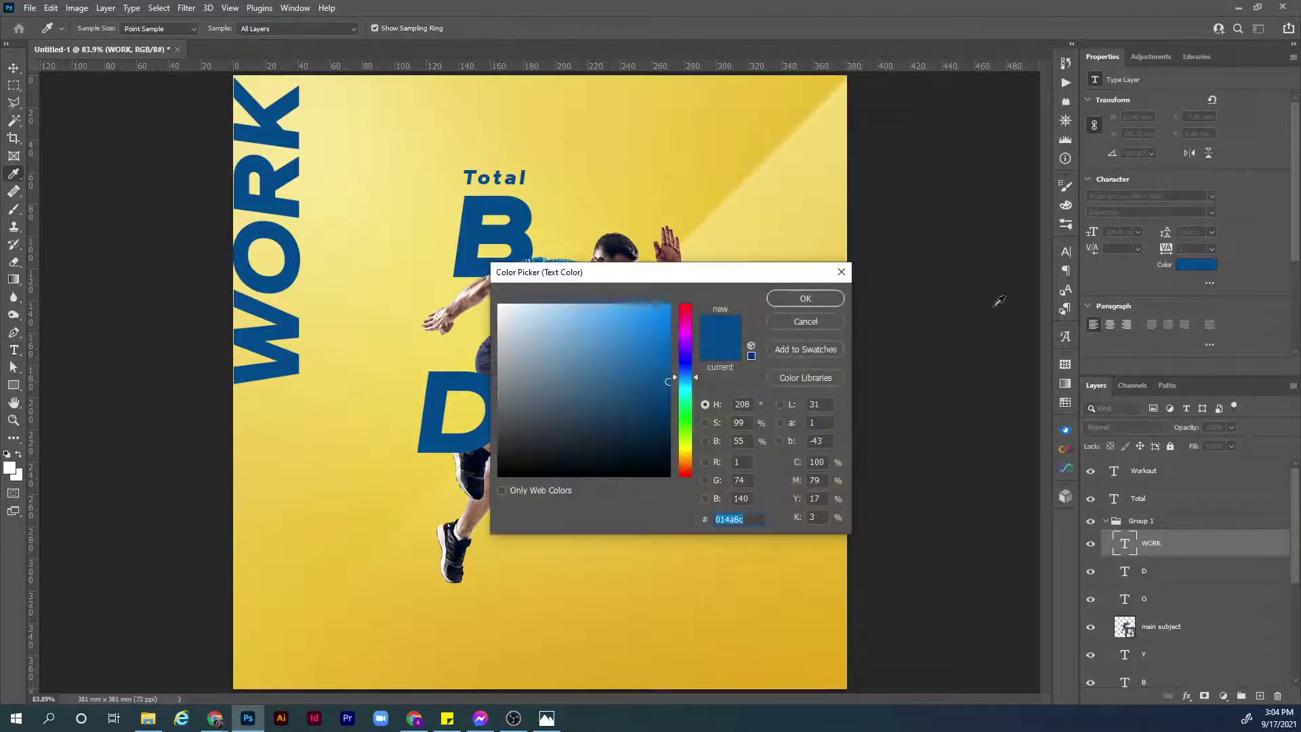
left_click(499, 305)
left_click(804, 300)
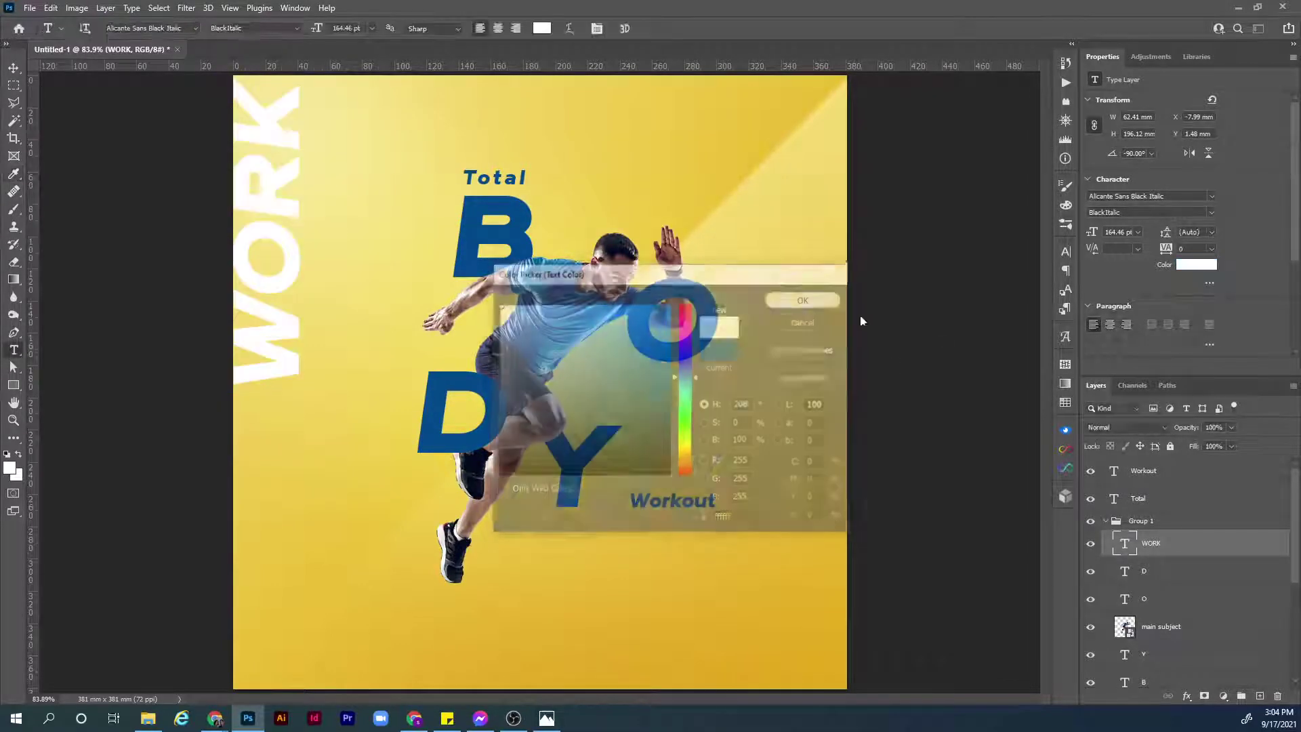
left_click(1146, 428)
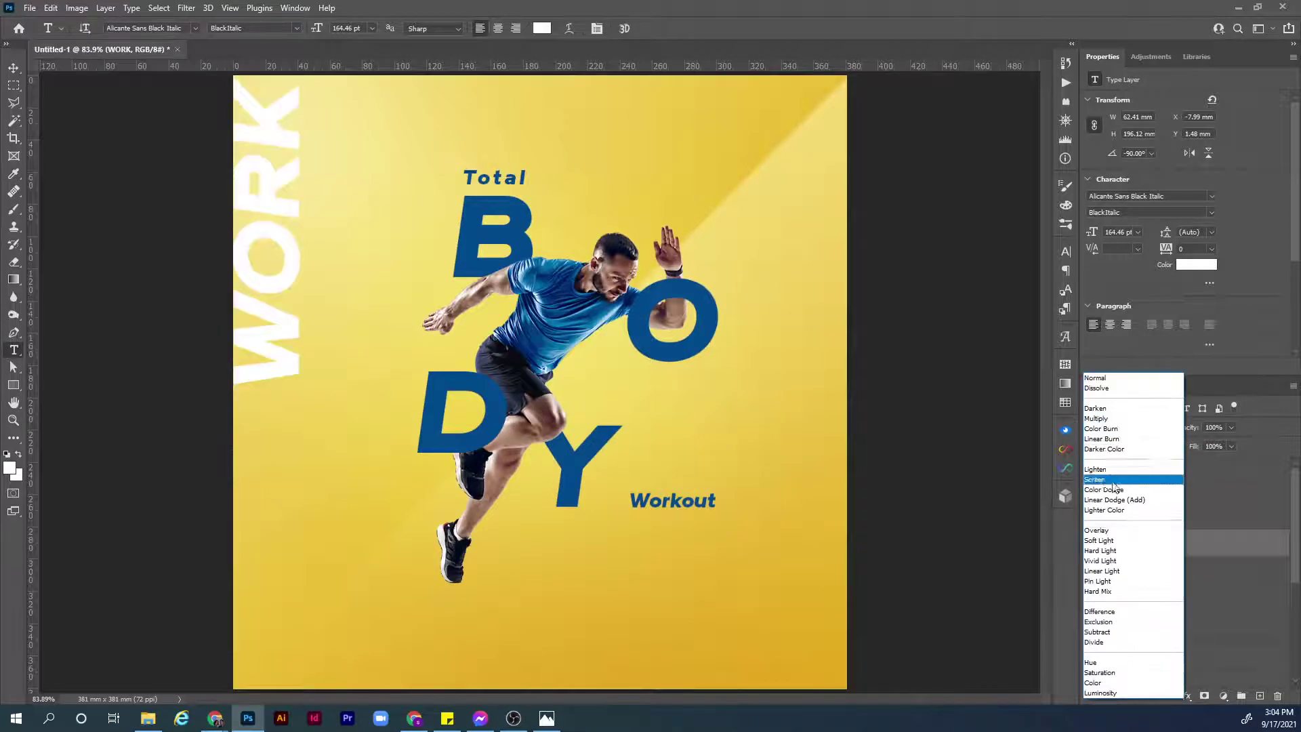
left_click(1113, 542)
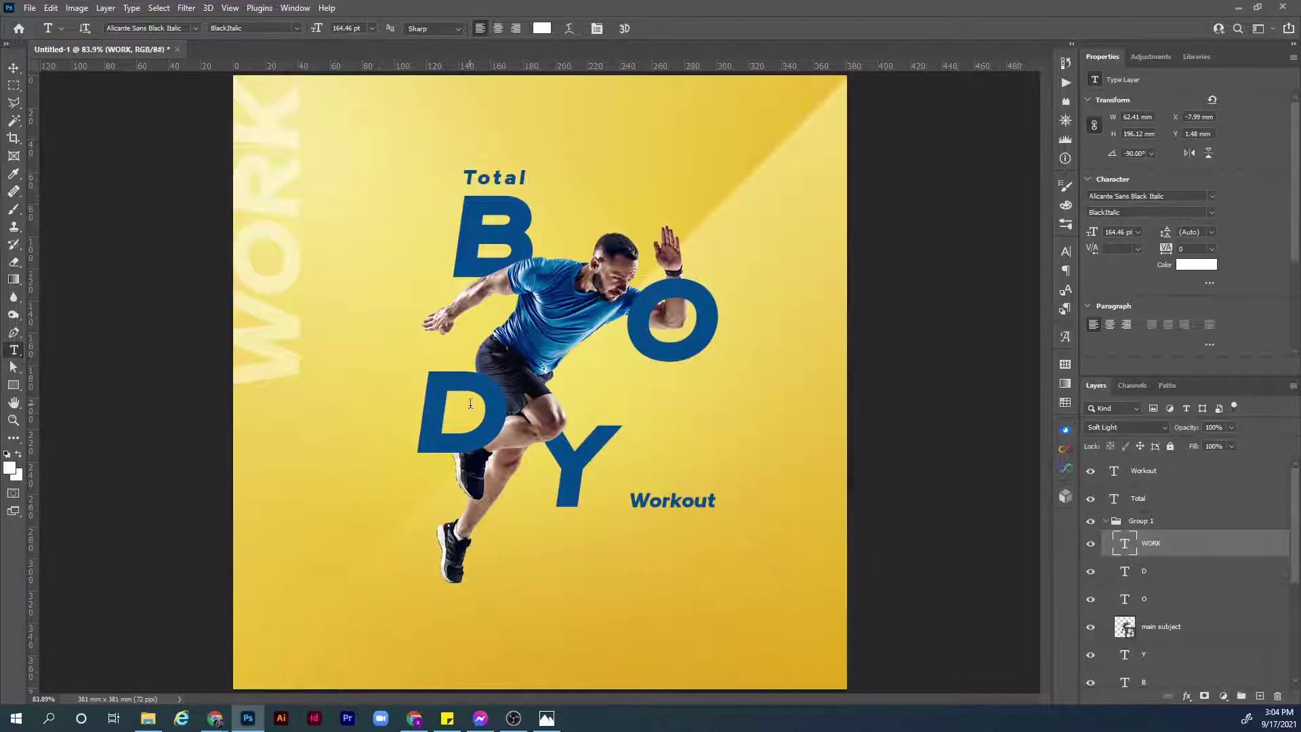
Duplicate the vertical WORK text into the poster's lower-right corner and change the copy's text to OUT.
key("v")
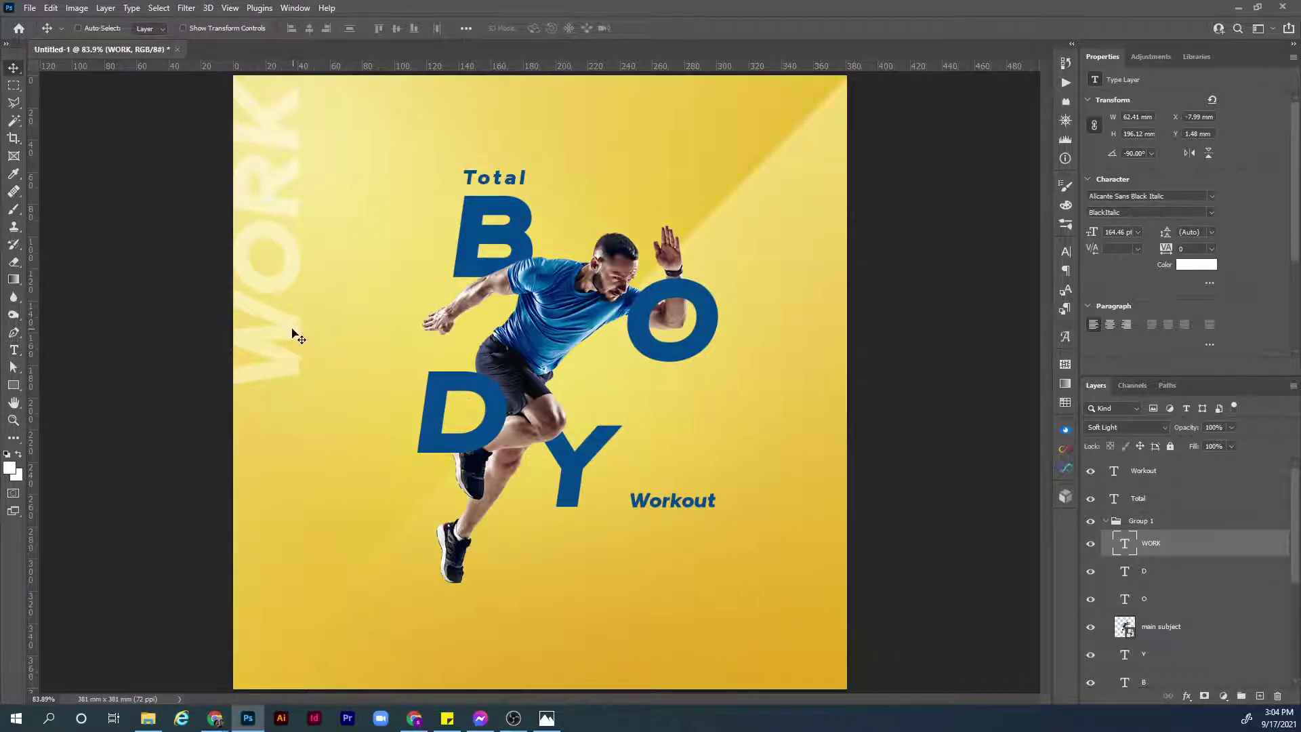
left_click_drag(288, 331, 842, 627)
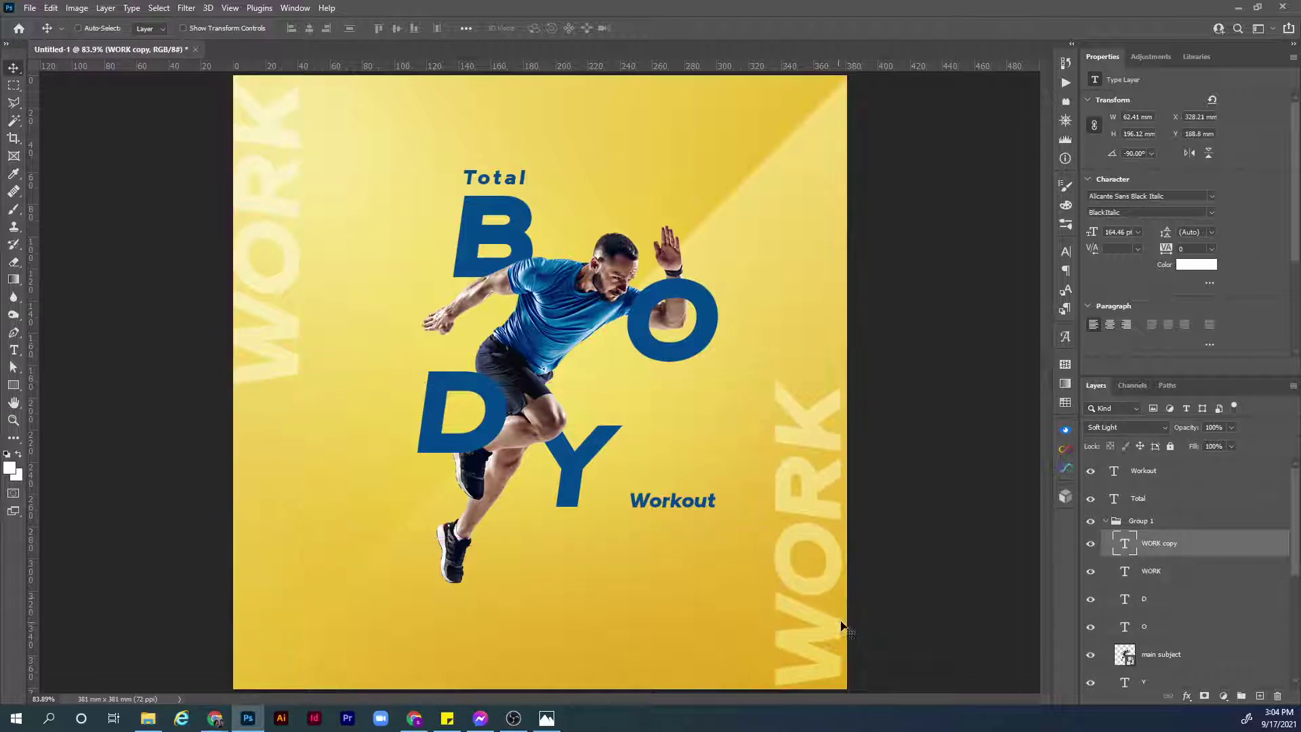
double_click(1124, 544)
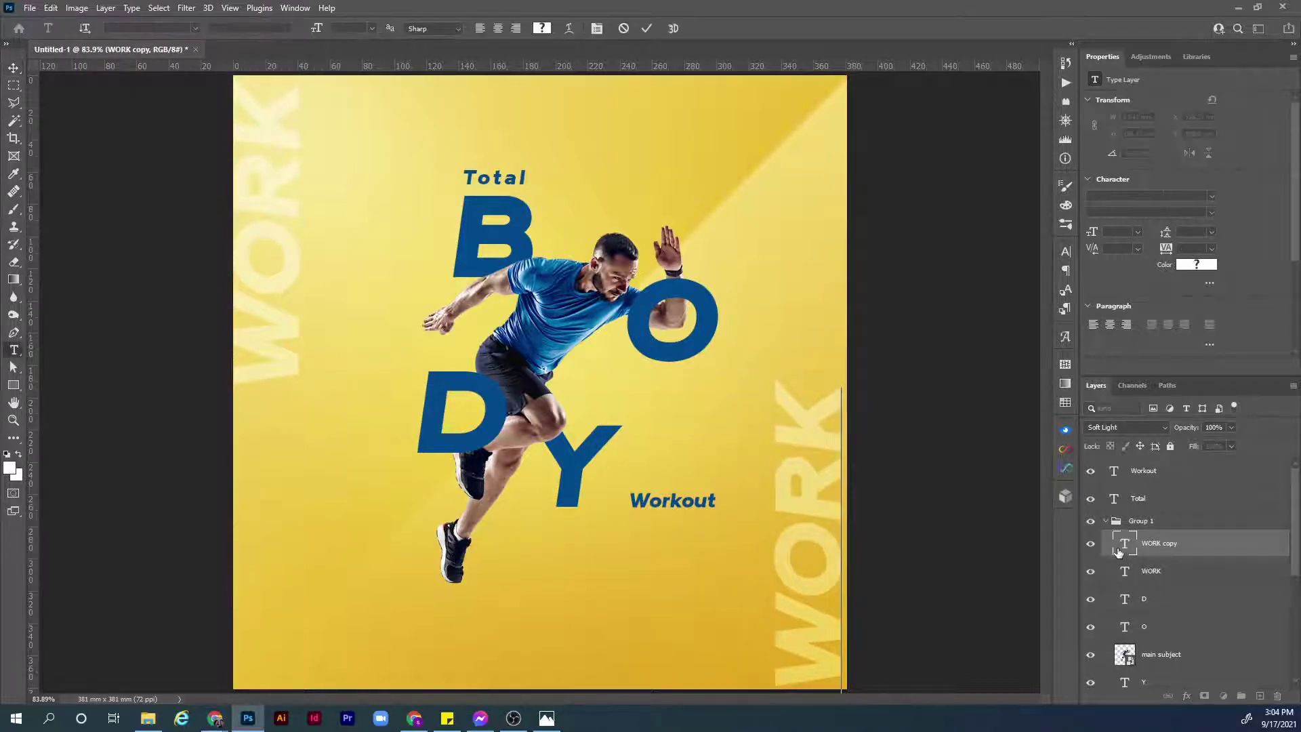
key("ctrl+a")
type("OUT")
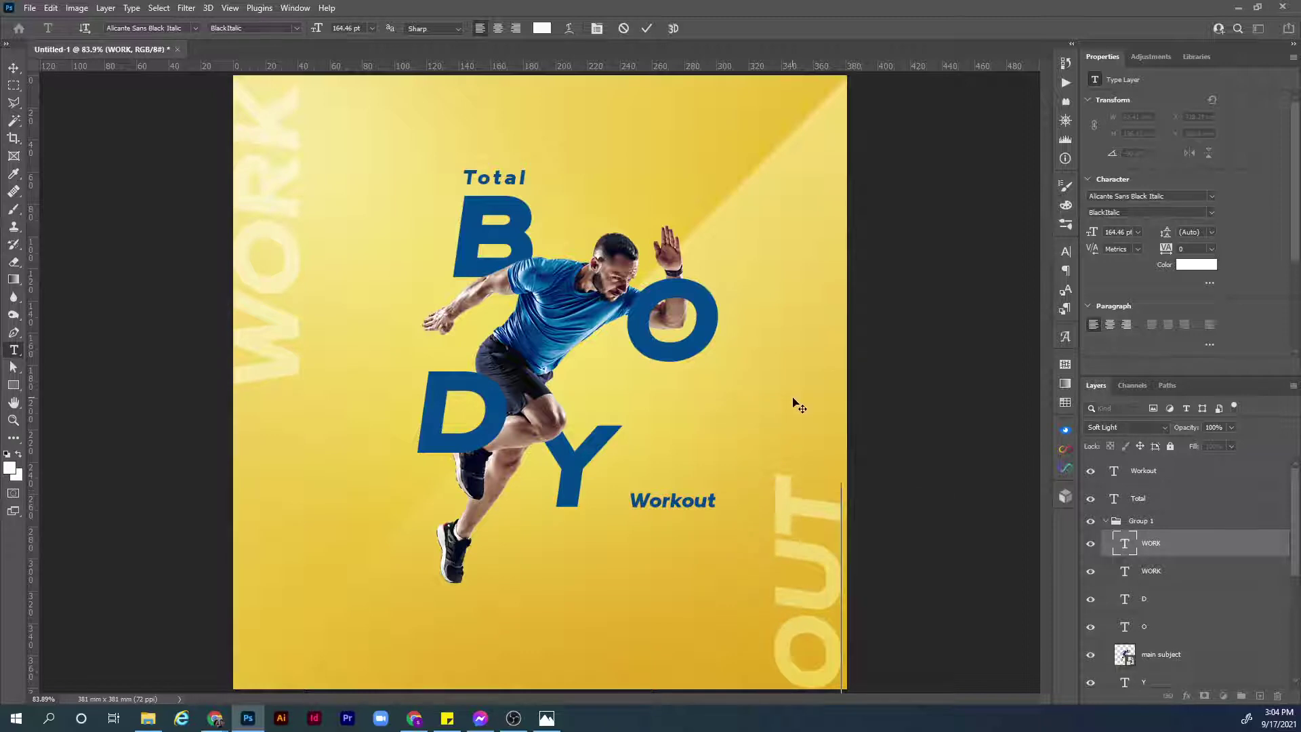
key("ctrl+Return")
key("v")
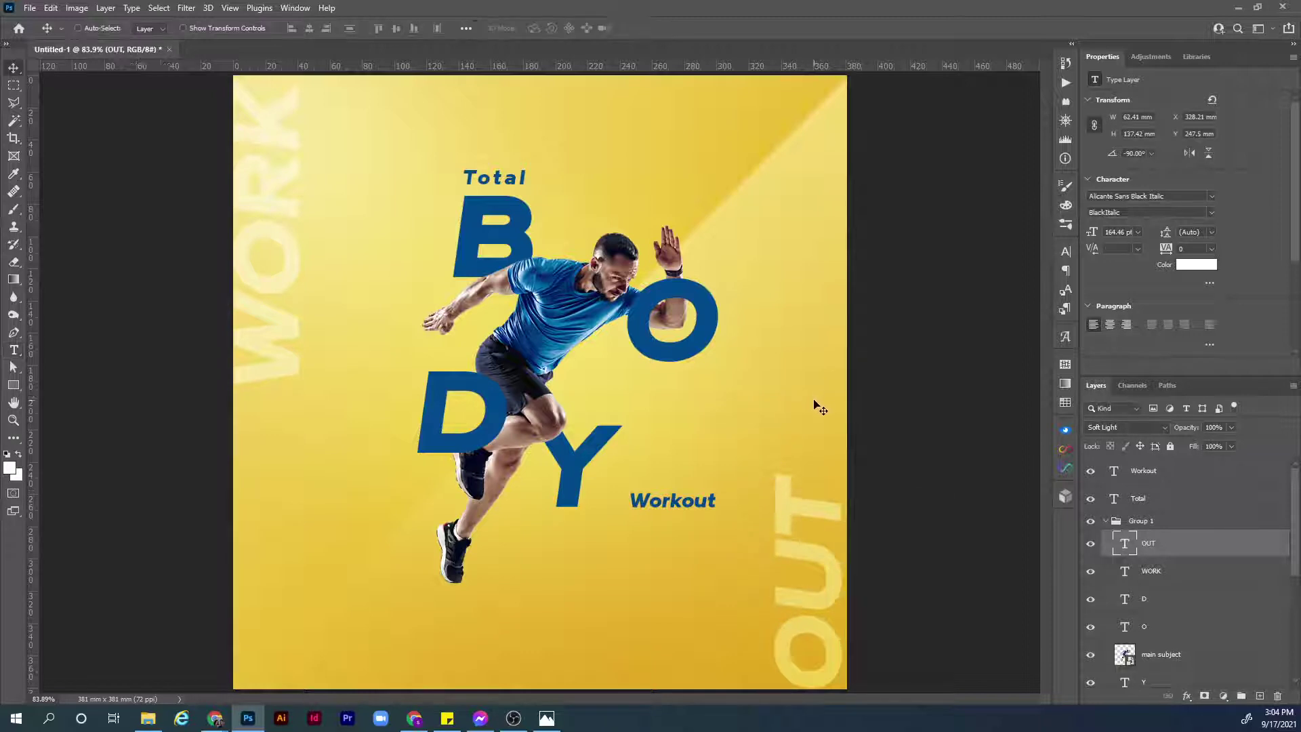
Nudge the OUT text slightly upward and set its layer opacity to 75%.
key("Up")
key("Up")
key("Up")
key("Up")
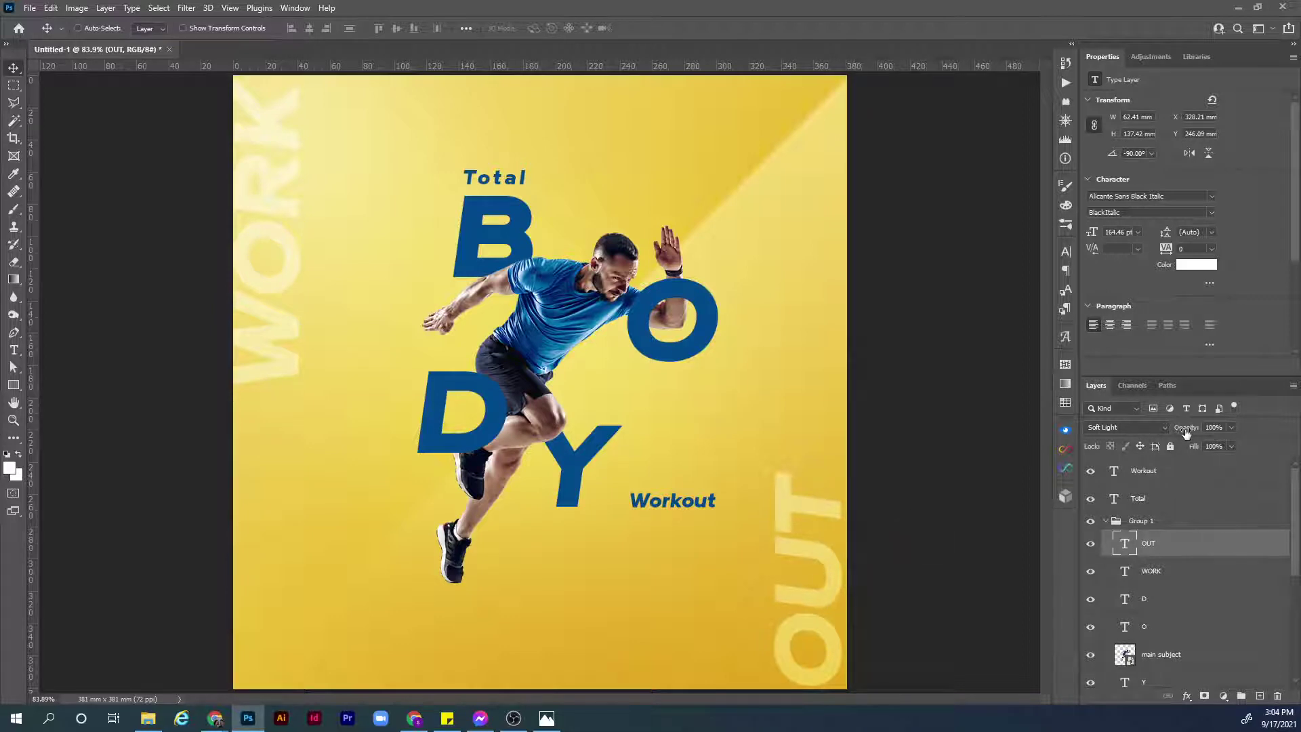
left_click_drag(1190, 431, 1179, 431)
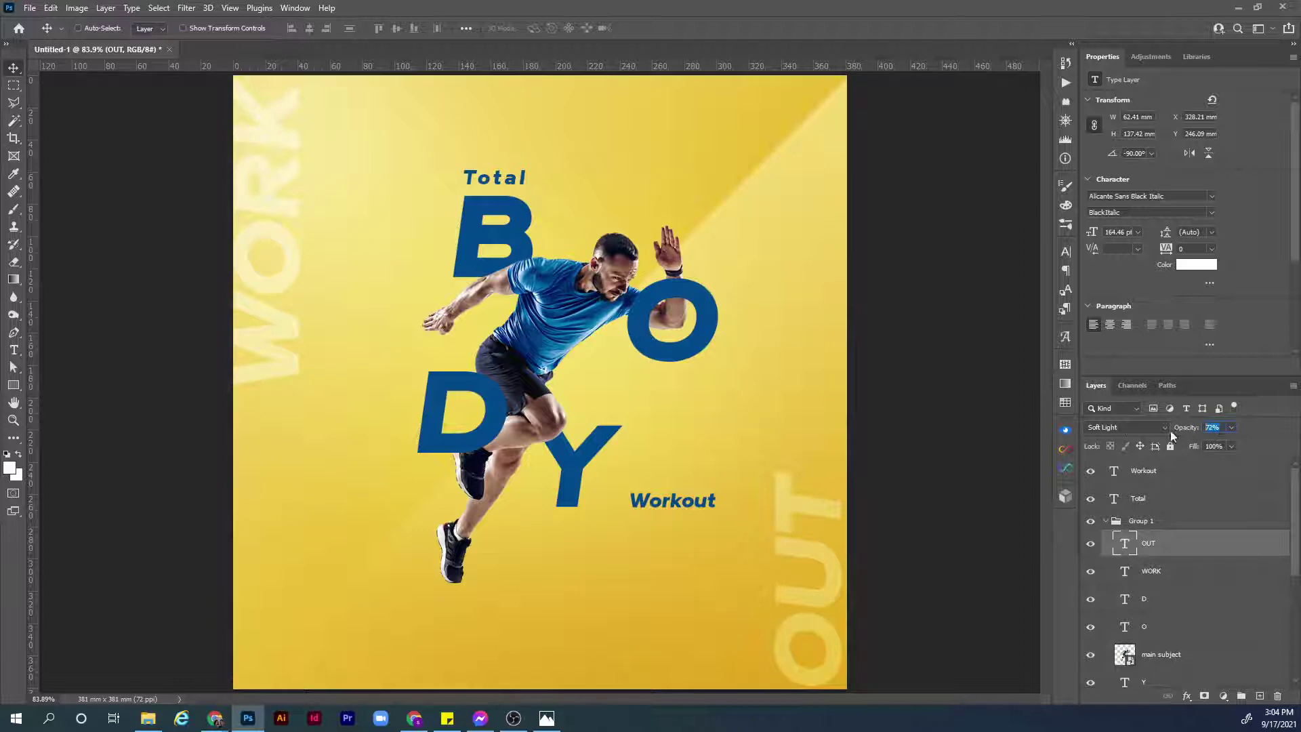
type("75")
Add a new empty layer directly beneath the main subject layer.
key("alt+bracketleft")
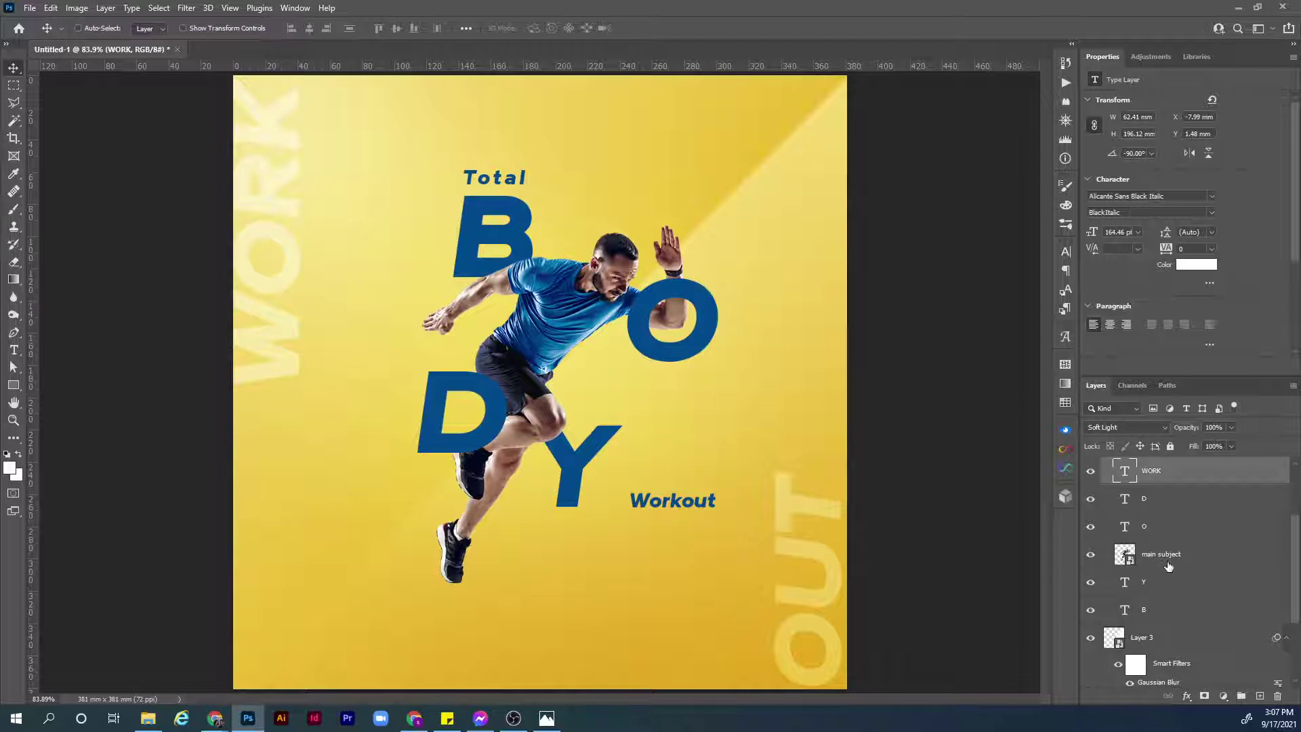
left_click(1190, 565)
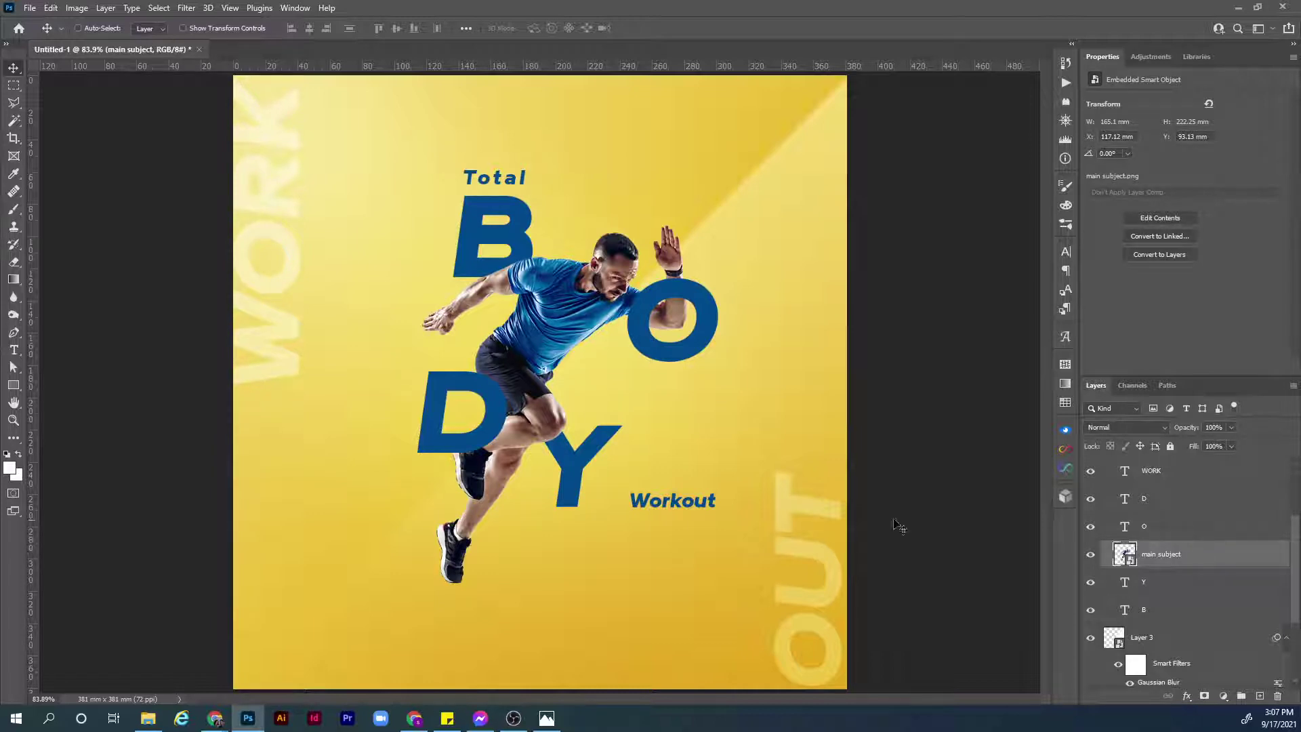
left_click(1169, 475)
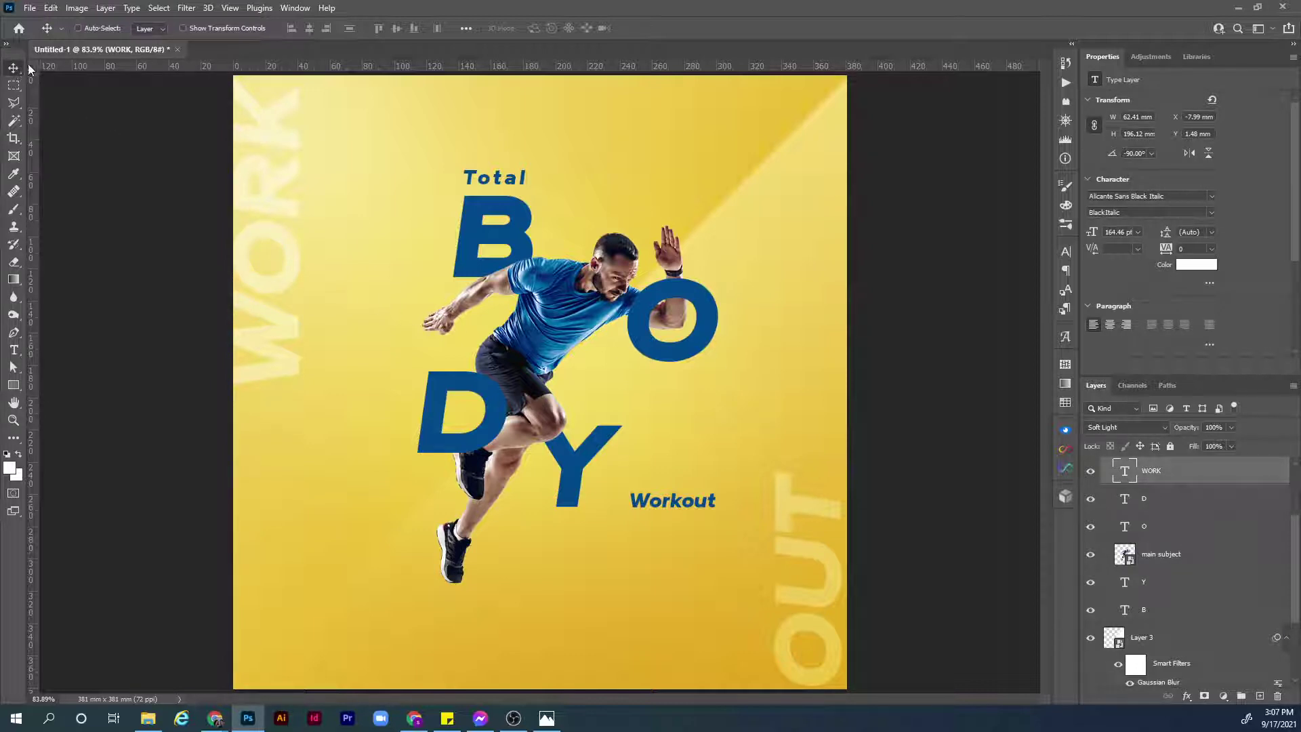
left_click(100, 28)
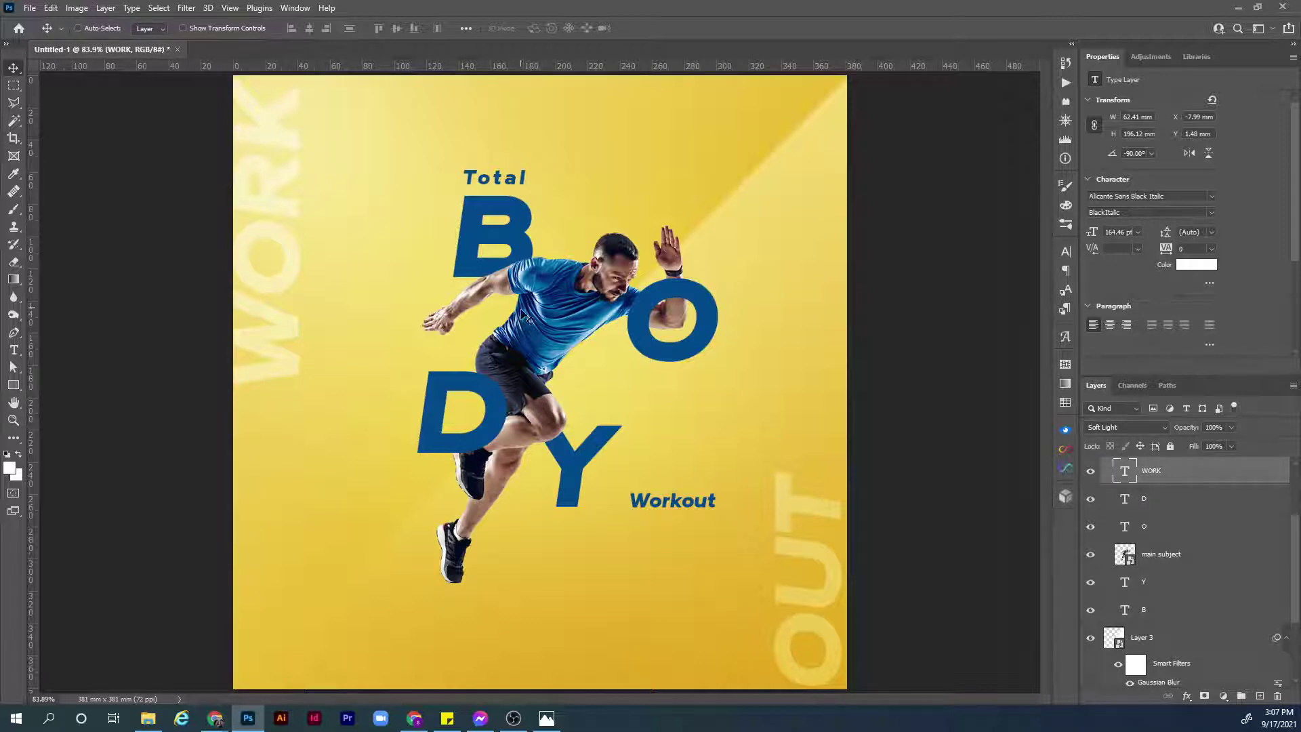
left_click(576, 314)
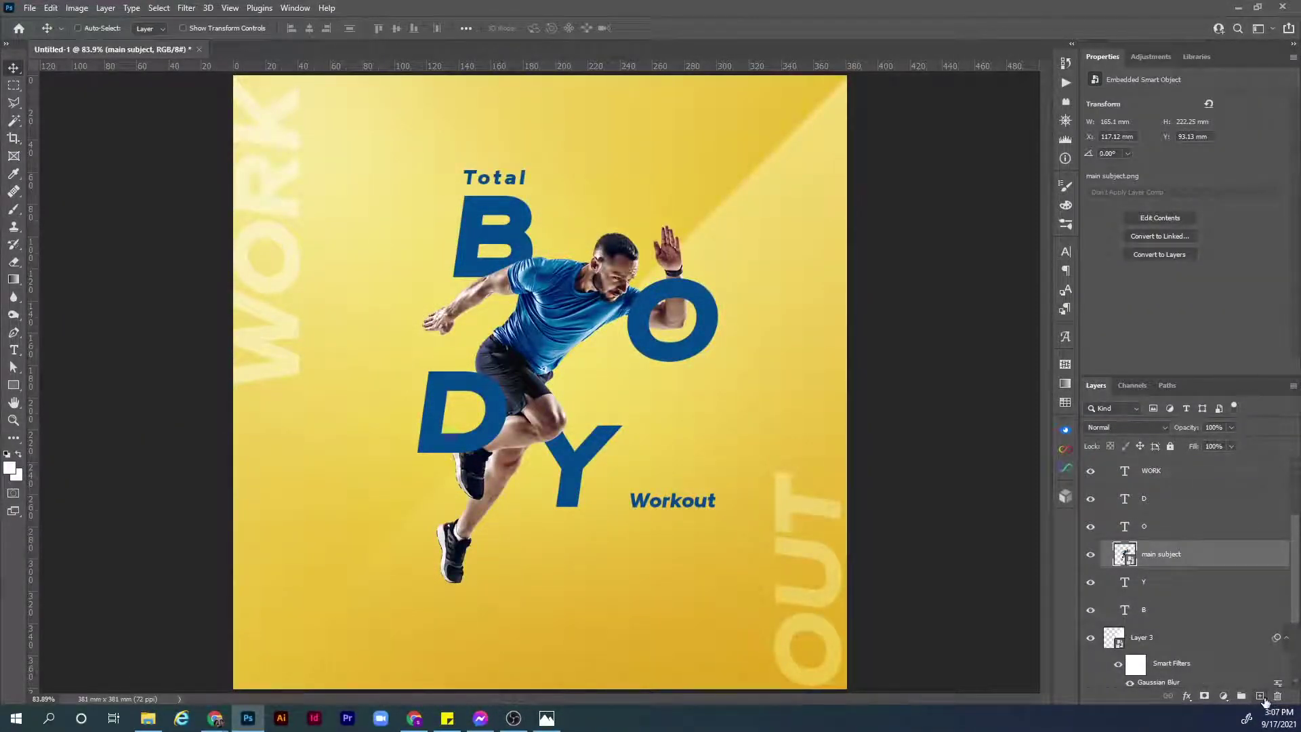
key("ctrl")
left_click(1259, 697, "ctrl")
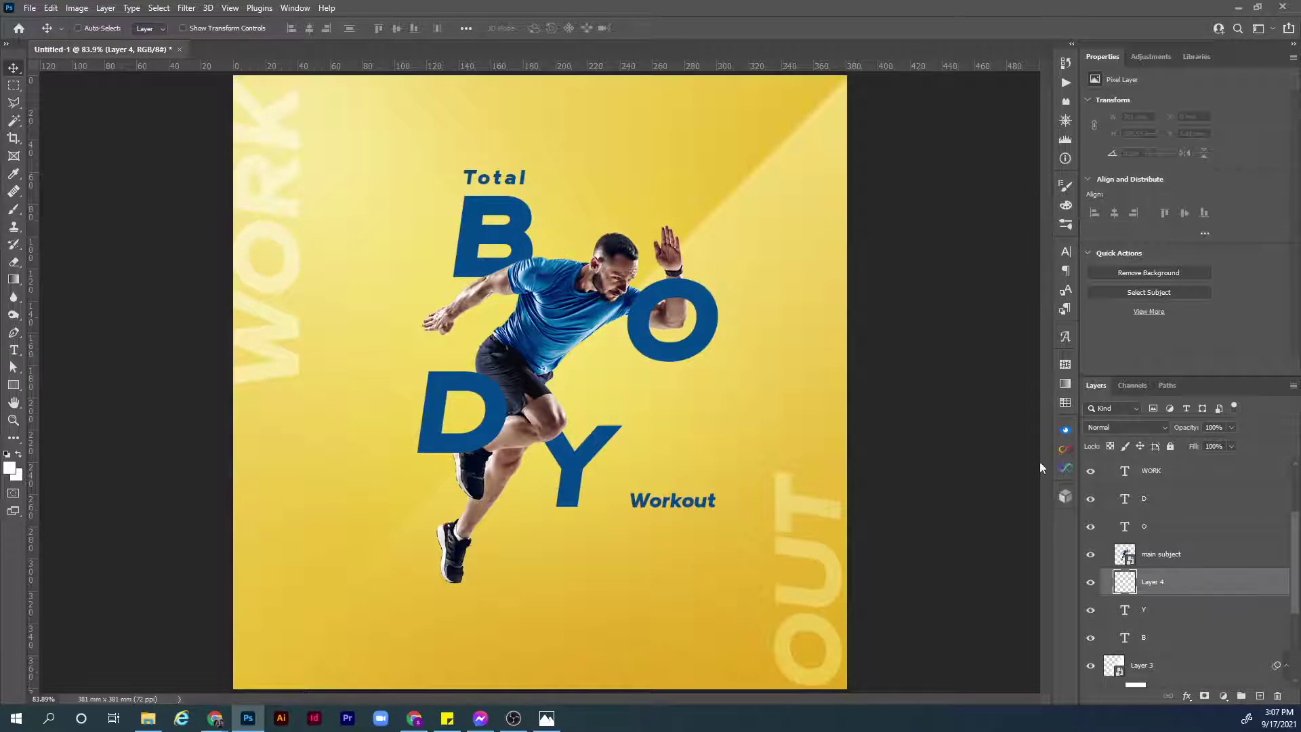
Set up the soft Brush with 100% opacity, 100% flow and a smaller tip size.
key("b")
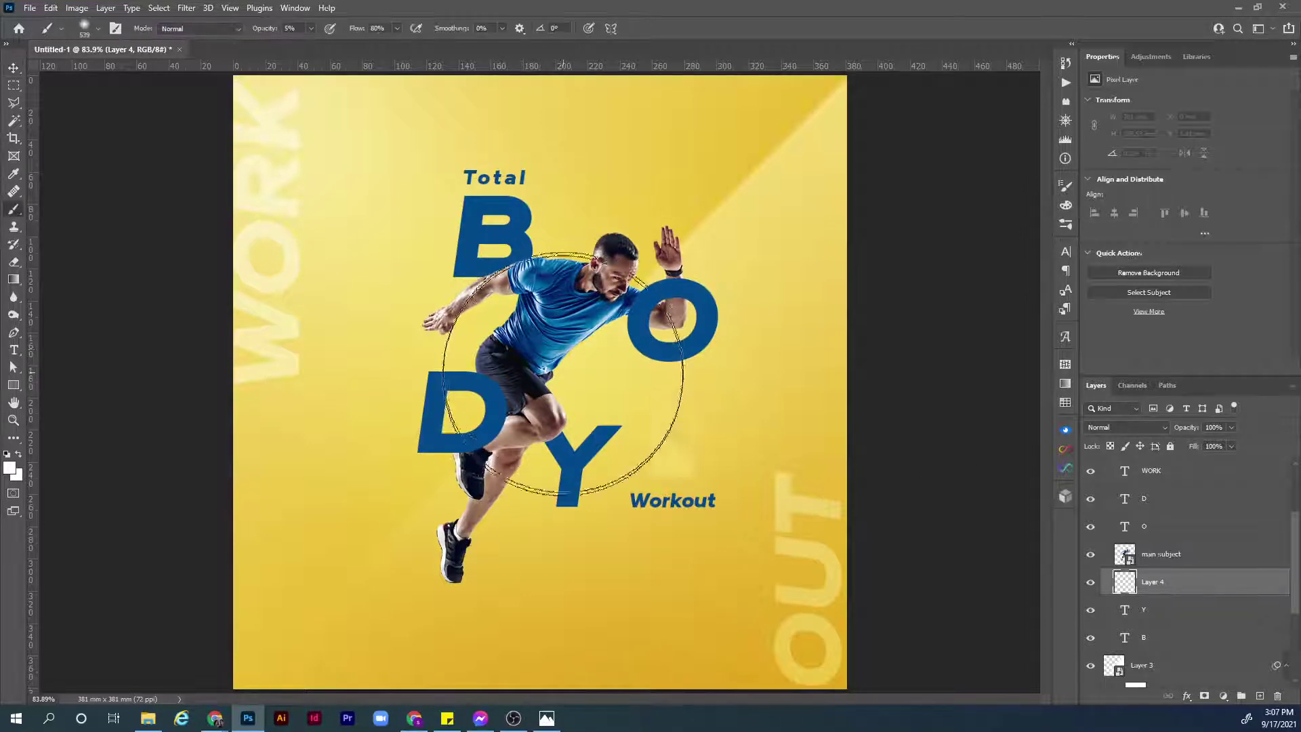
left_click(288, 29)
left_click_drag(353, 33, 383, 33)
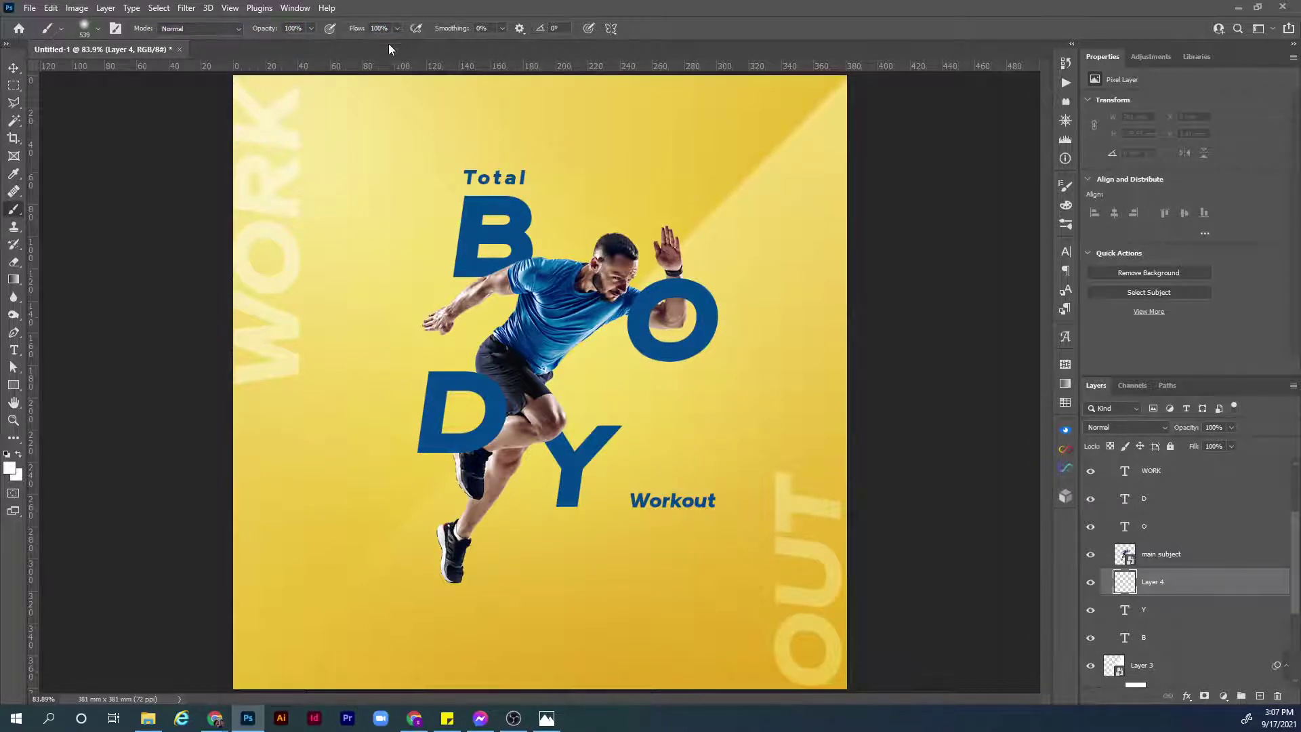
mouse_move(554, 413)
left_mouse_down()
mouse_move(510, 406)
mouse_move(567, 405)
mouse_move(483, 396)
left_mouse_up()
Paint a single soft 272 px dab over the Y in a very dark shade derived from the sampled background yellow.
left_click(539, 524, "alt")
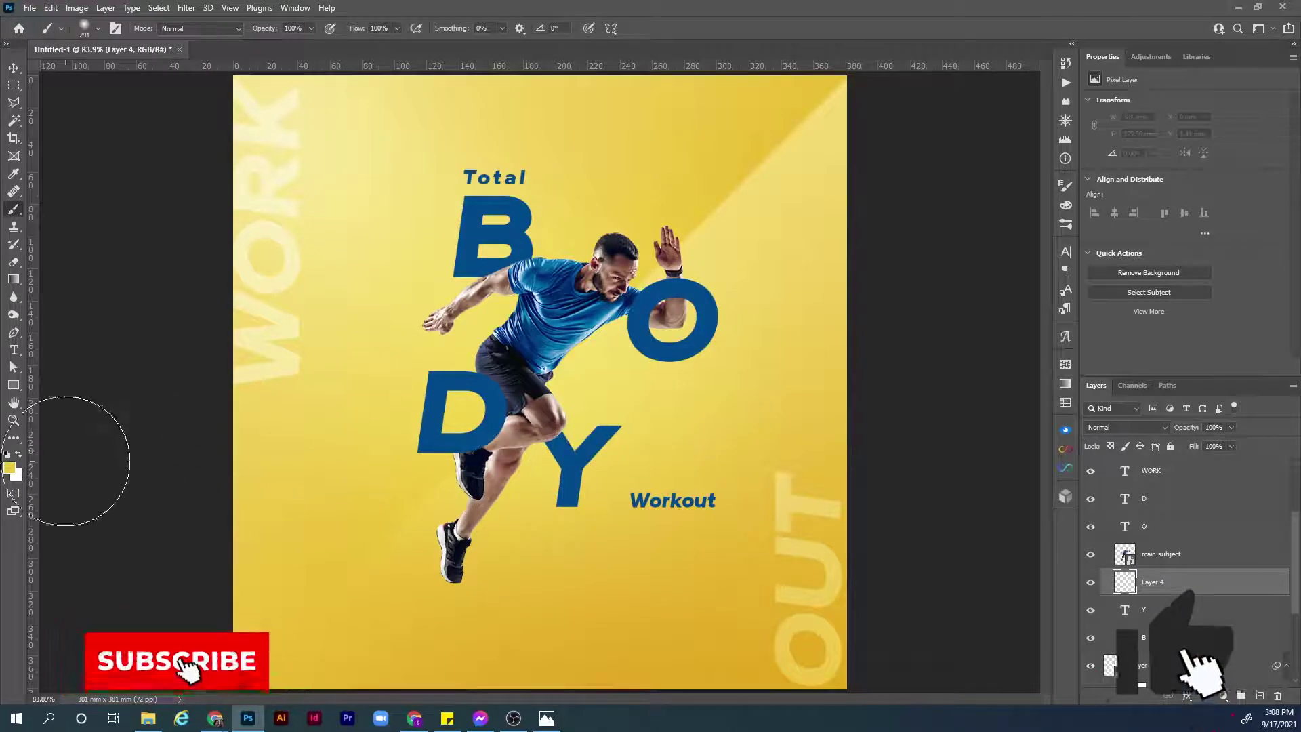
left_click(9, 468)
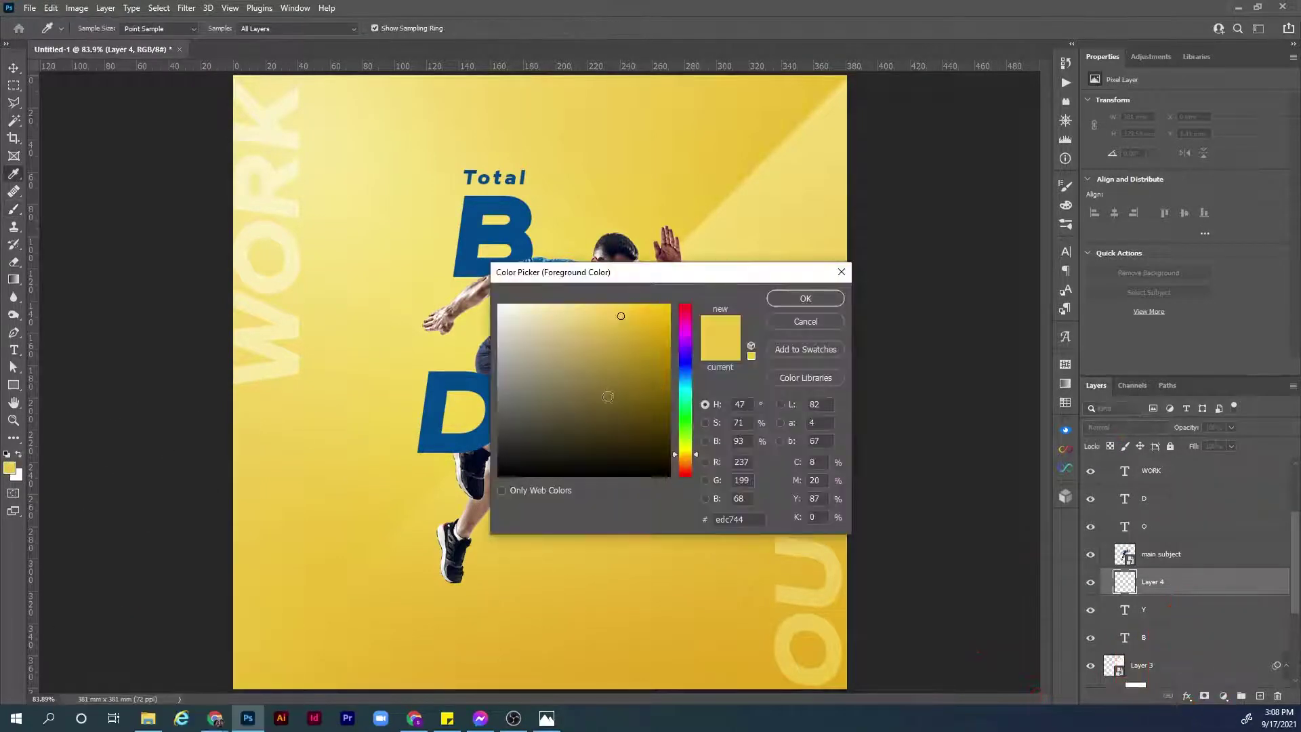
left_click_drag(587, 421, 568, 440)
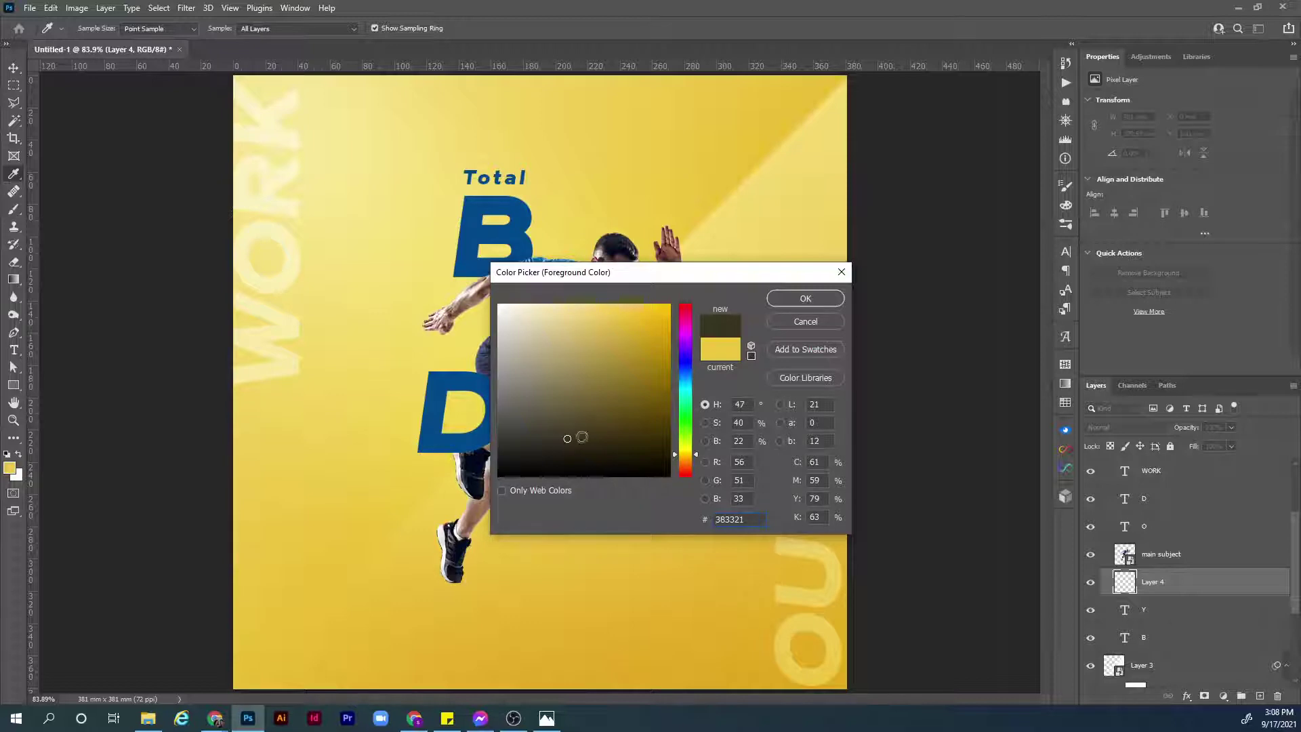
mouse_move(567, 437)
left_mouse_down()
mouse_move(547, 448)
mouse_move(575, 410)
mouse_move(583, 425)
left_mouse_up()
left_click(797, 305)
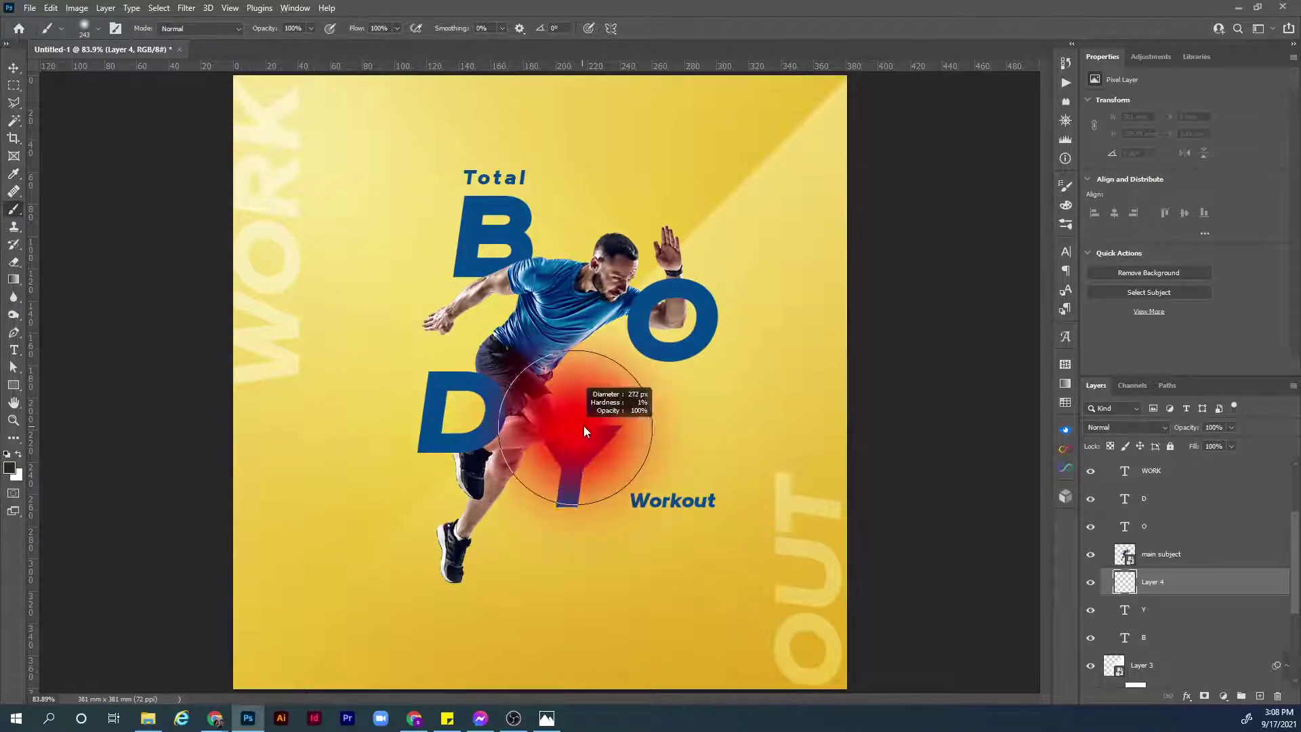
left_click(592, 442)
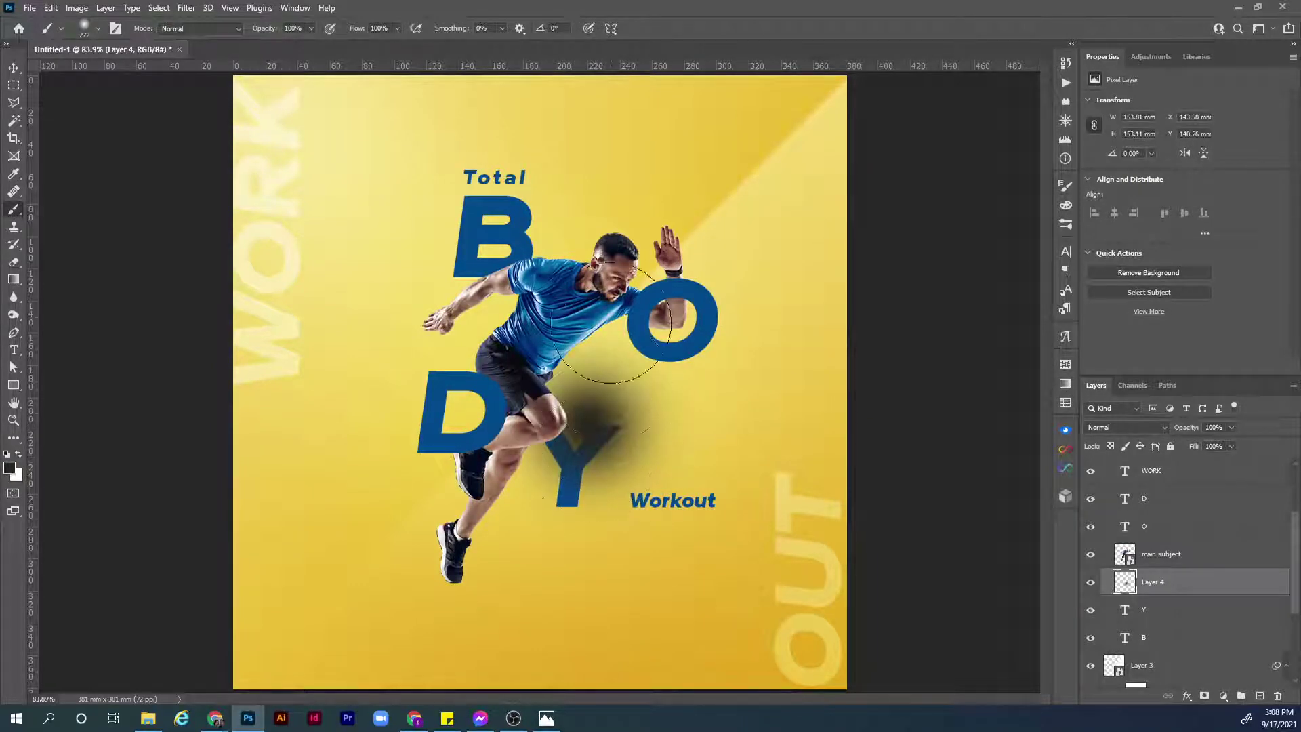
Apply a Perspective transform to the dark dab, collapsing its right side toward the vertical middle.
key("ctrl+t")
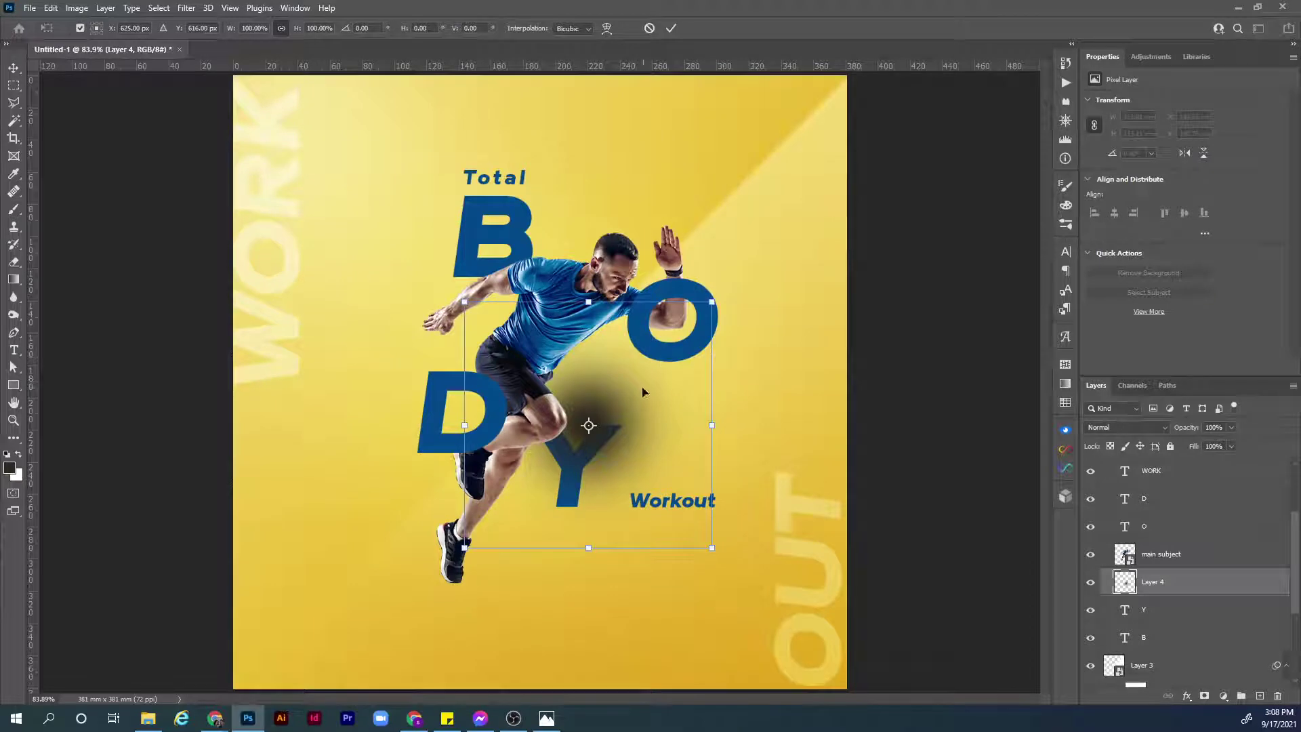
right_click(674, 372)
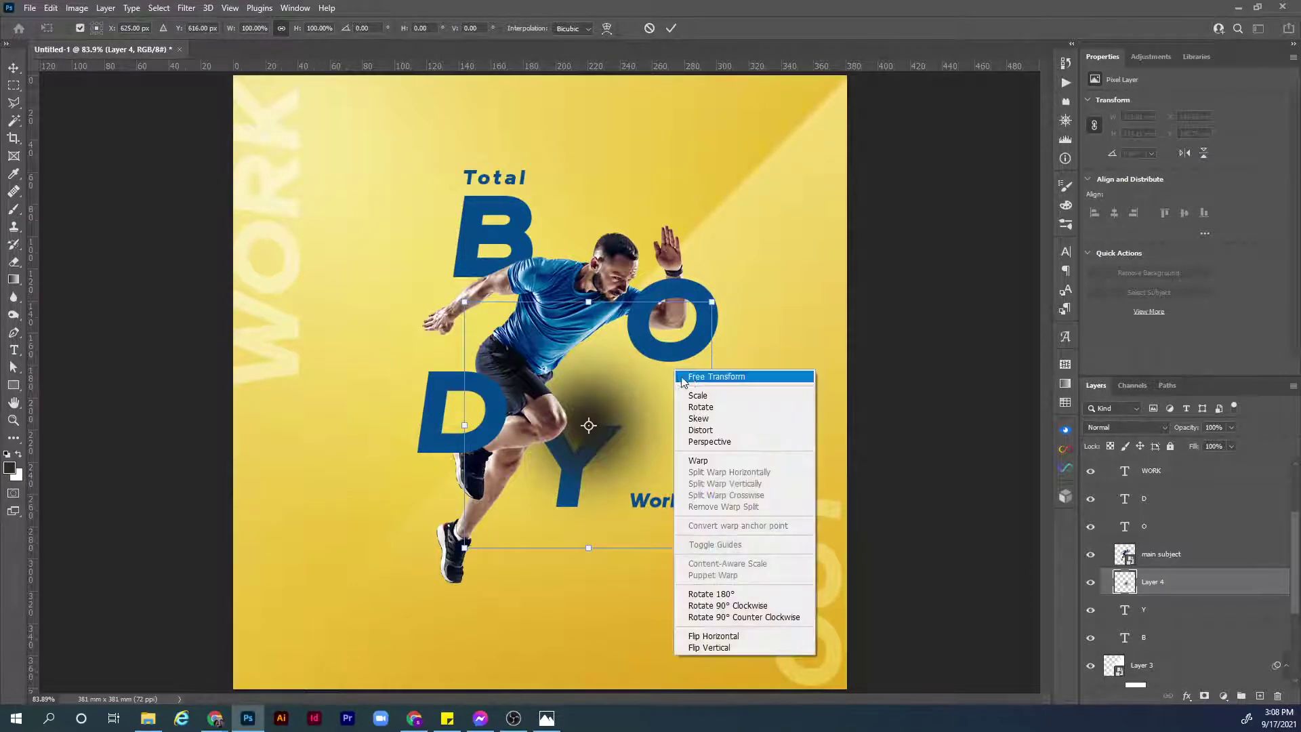
left_click(764, 442)
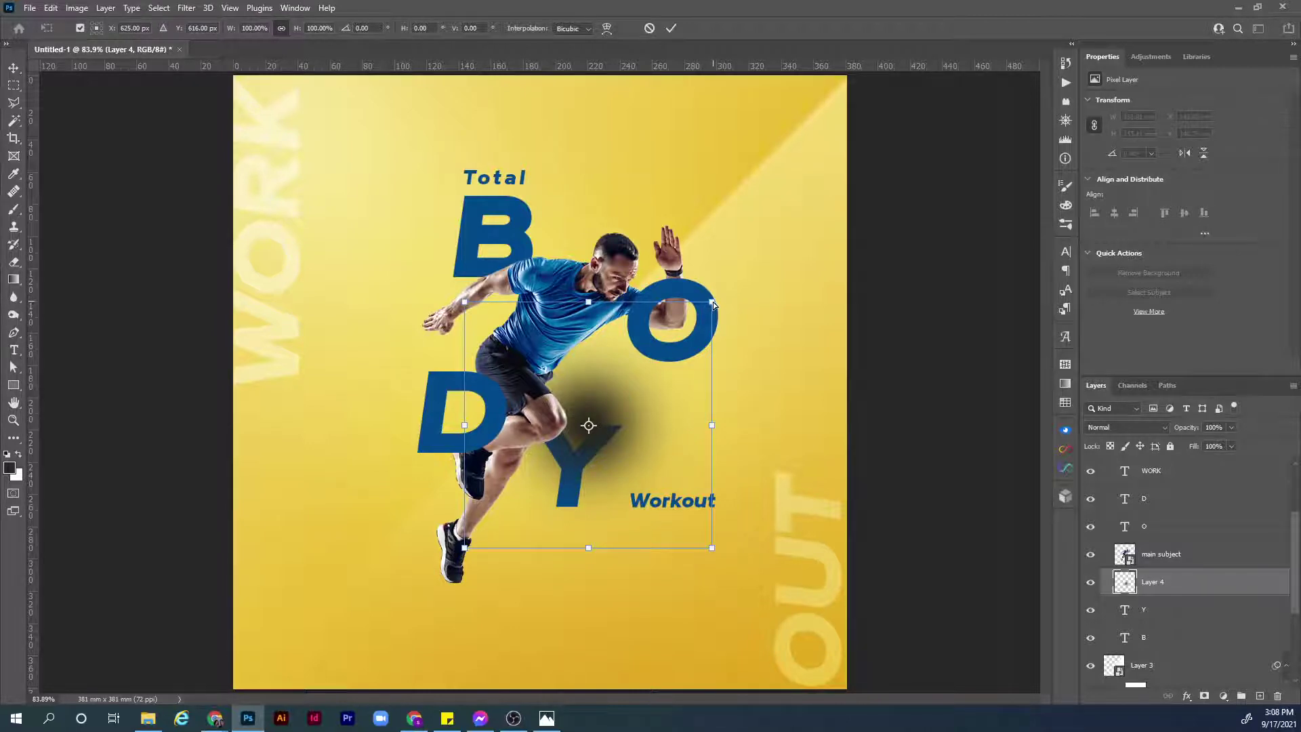
left_click_drag(713, 303, 719, 426)
key("Return")
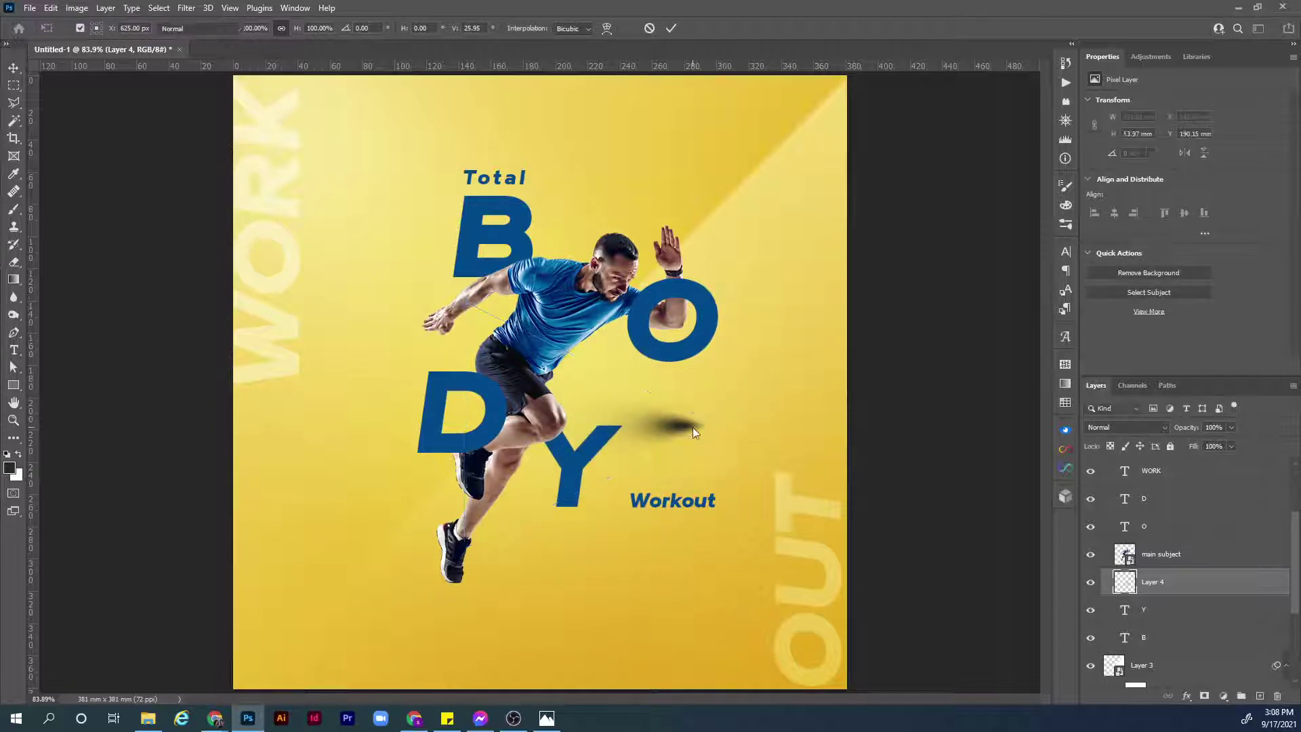
Flatten the dark dab vertically to about 34% of its height, keeping its width unchanged.
key("b")
key("ctrl+t")
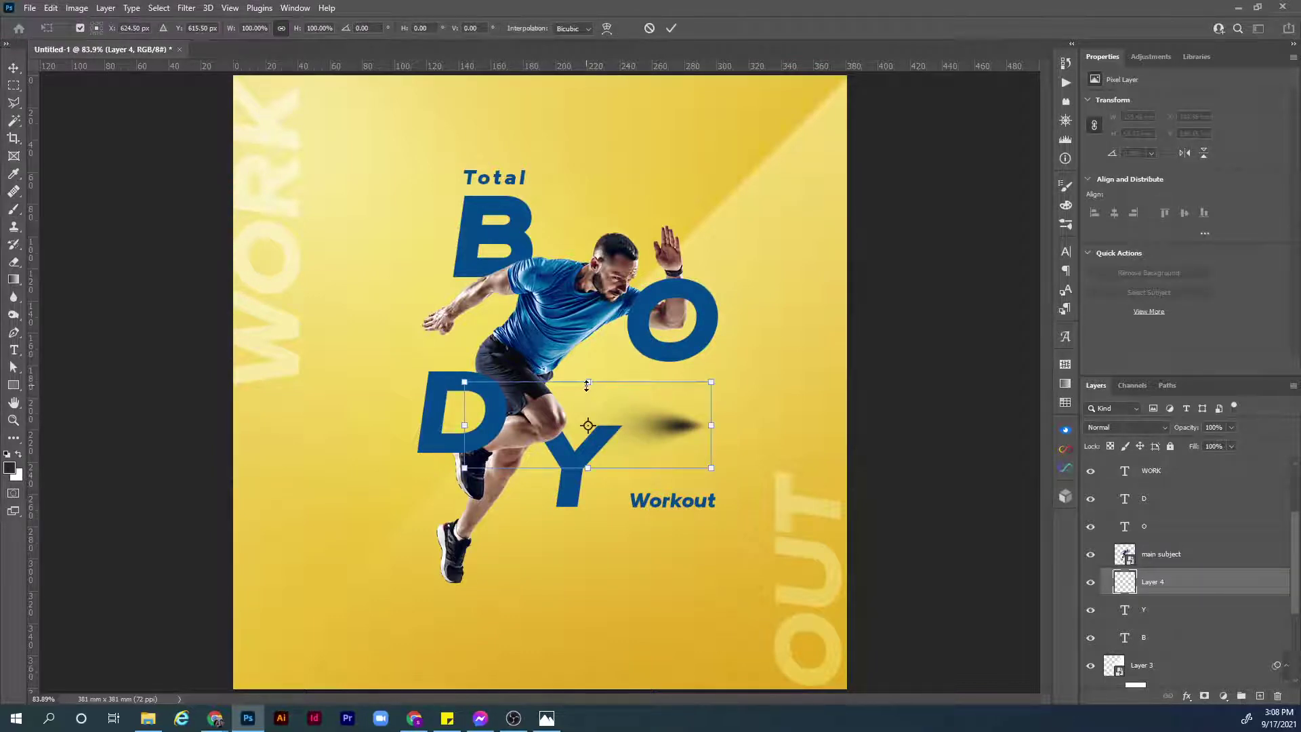
left_click_drag(587, 383, 588, 420)
left_click_drag(589, 432, 588, 439)
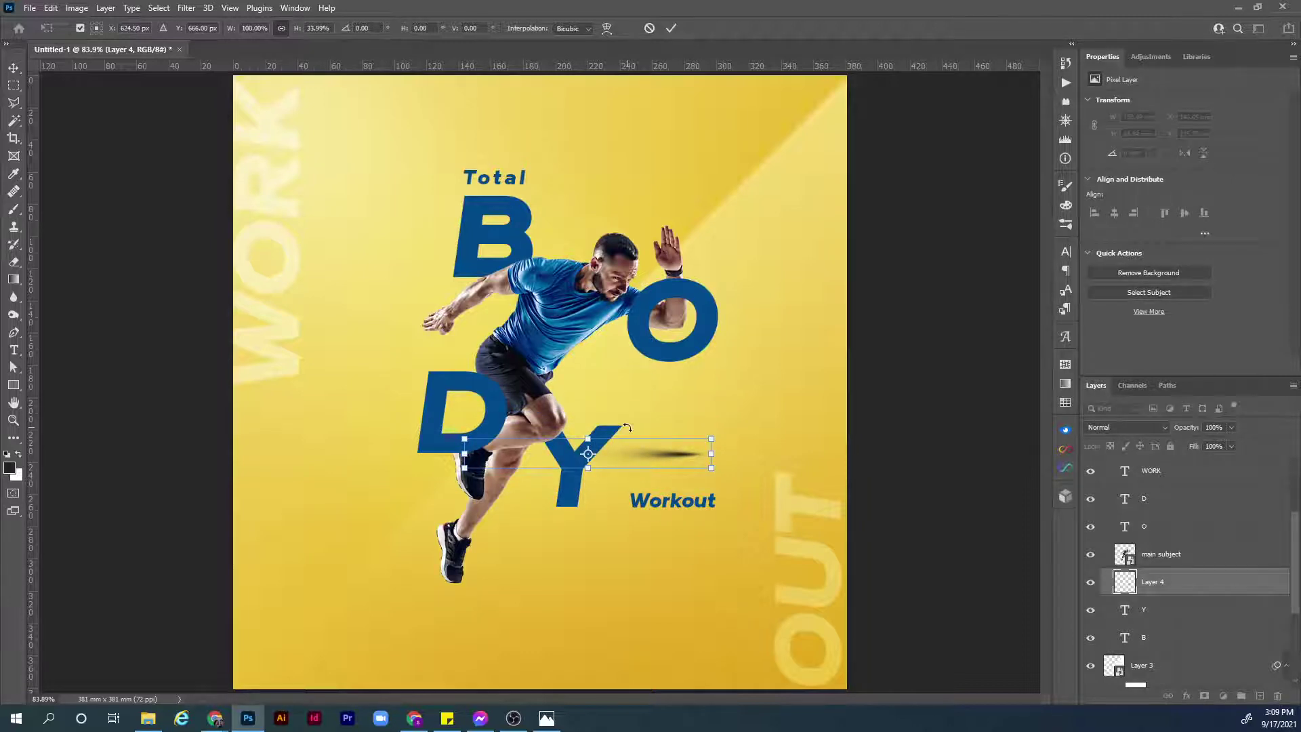
left_click(627, 428)
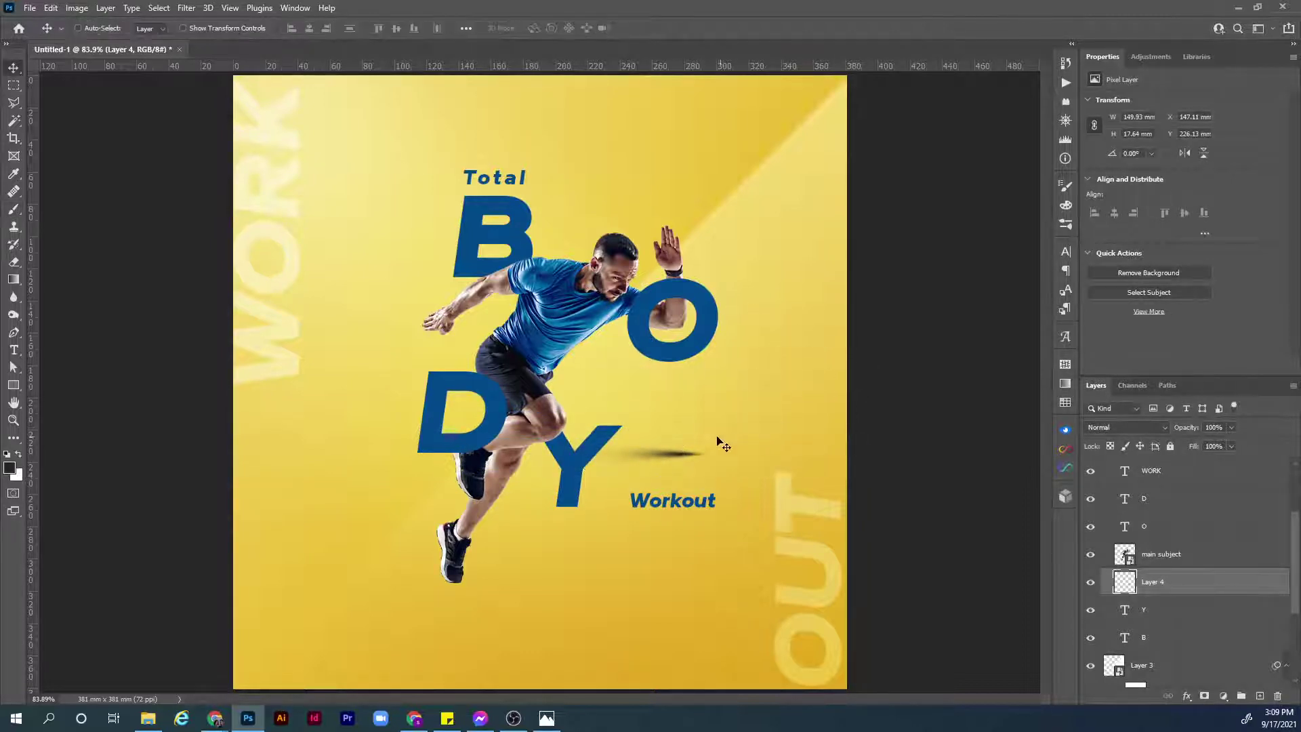
Move the flattened shadow beneath the toe of the runner's rear shoe and nudge it up to meet the sole.
left_click_drag(681, 462, 500, 588)
key("z")
key("v")
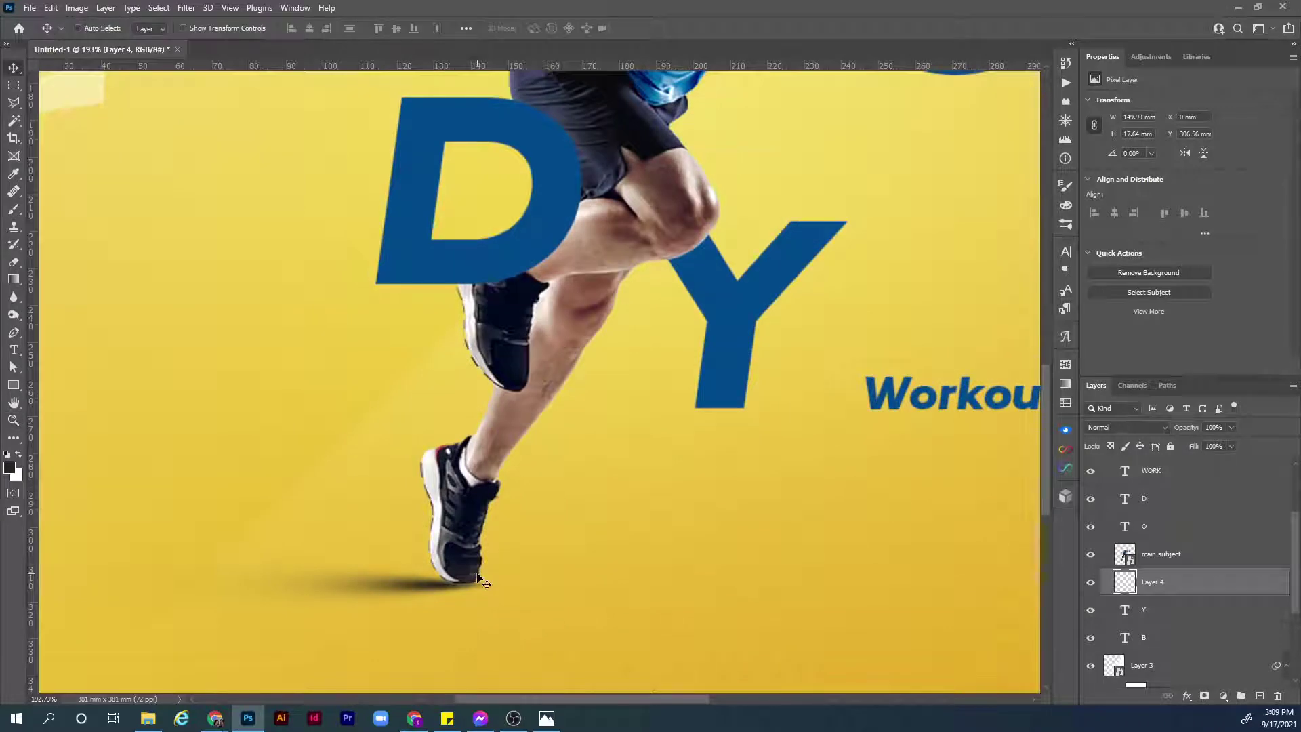
key("Left")
key("Up")
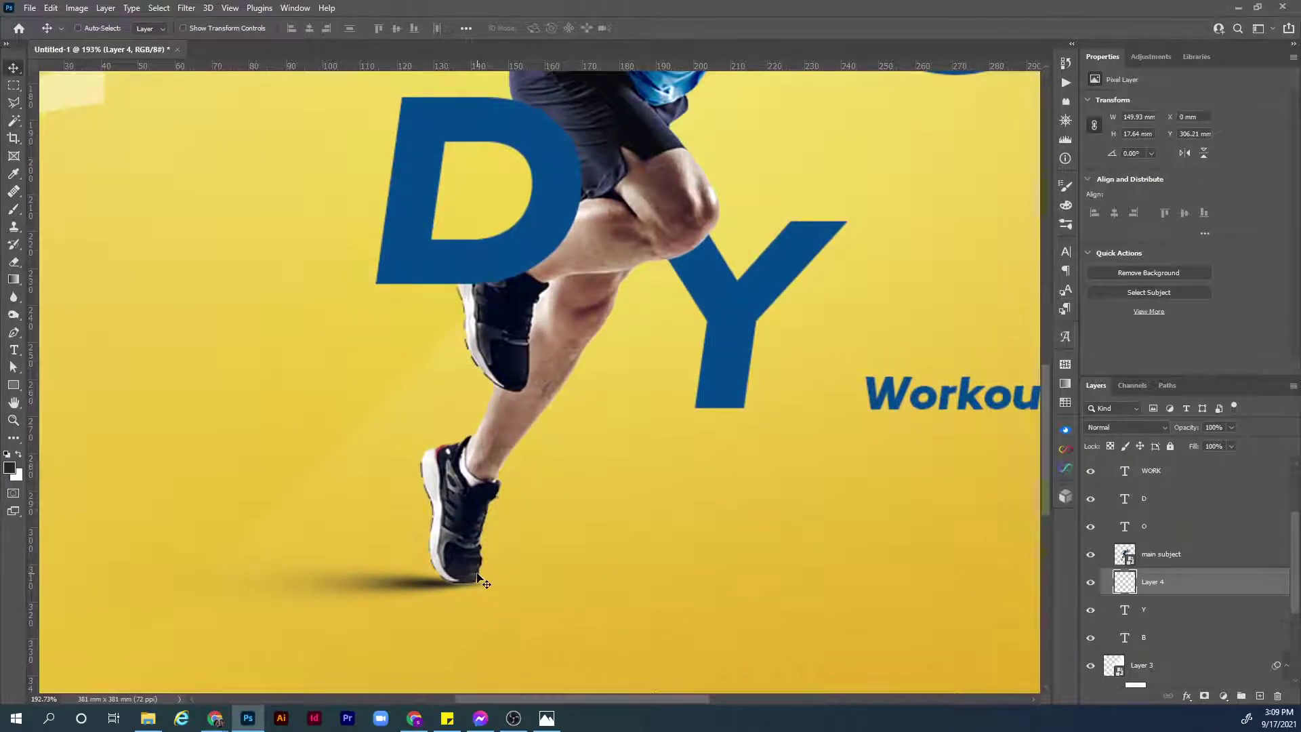
Set the shadow layer's blend mode to Multiply and its opacity to 62%.
key("ctrl")
key("ctrl+0")
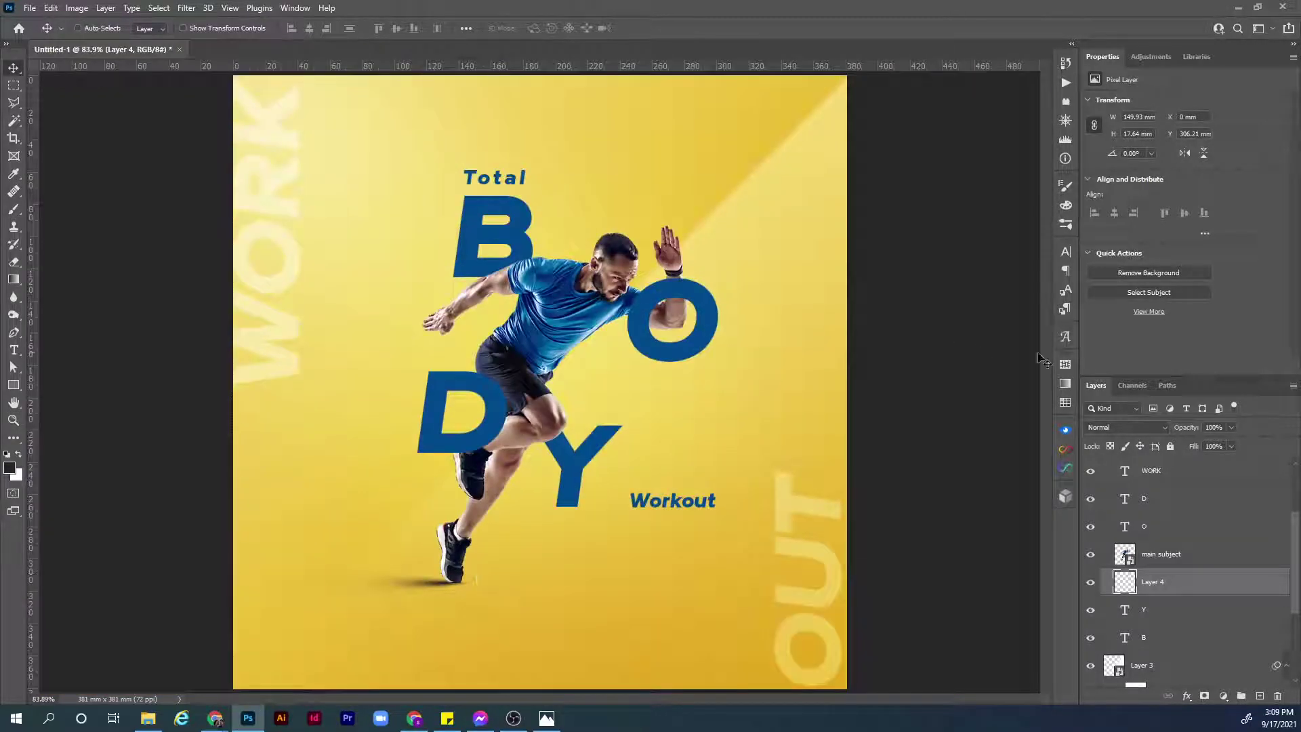
left_click(1143, 429)
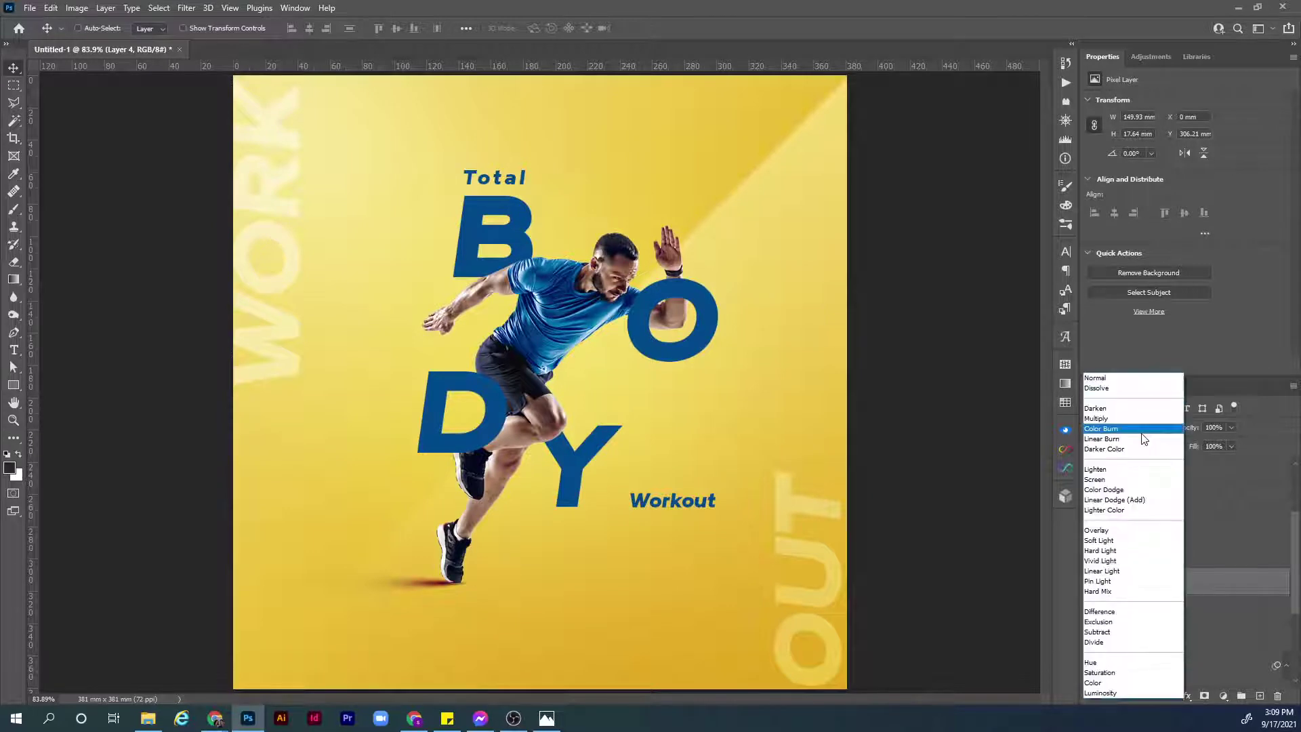
left_click(1140, 427)
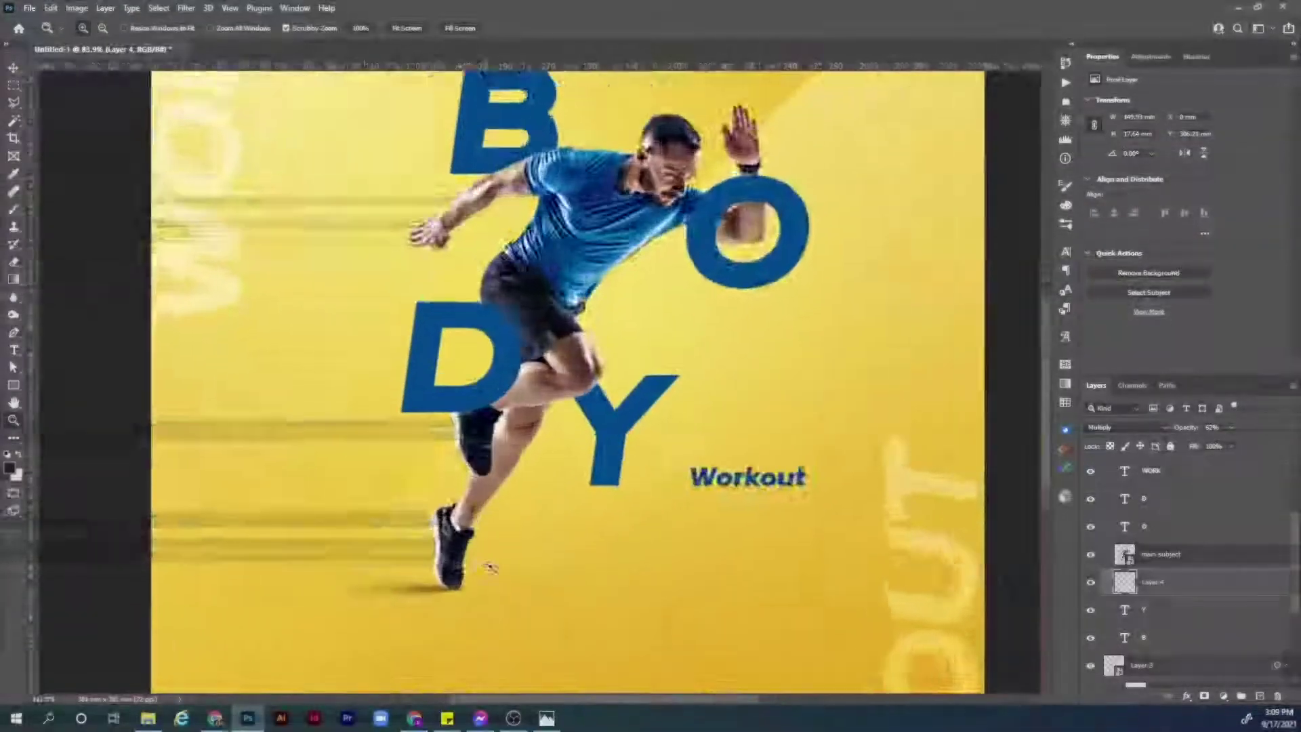
On a new layer above the shadow, paint one dark dab about 38 mm wide beside the rear shoe with a smaller, harder brush.
left_click_drag(489, 568, 551, 502)
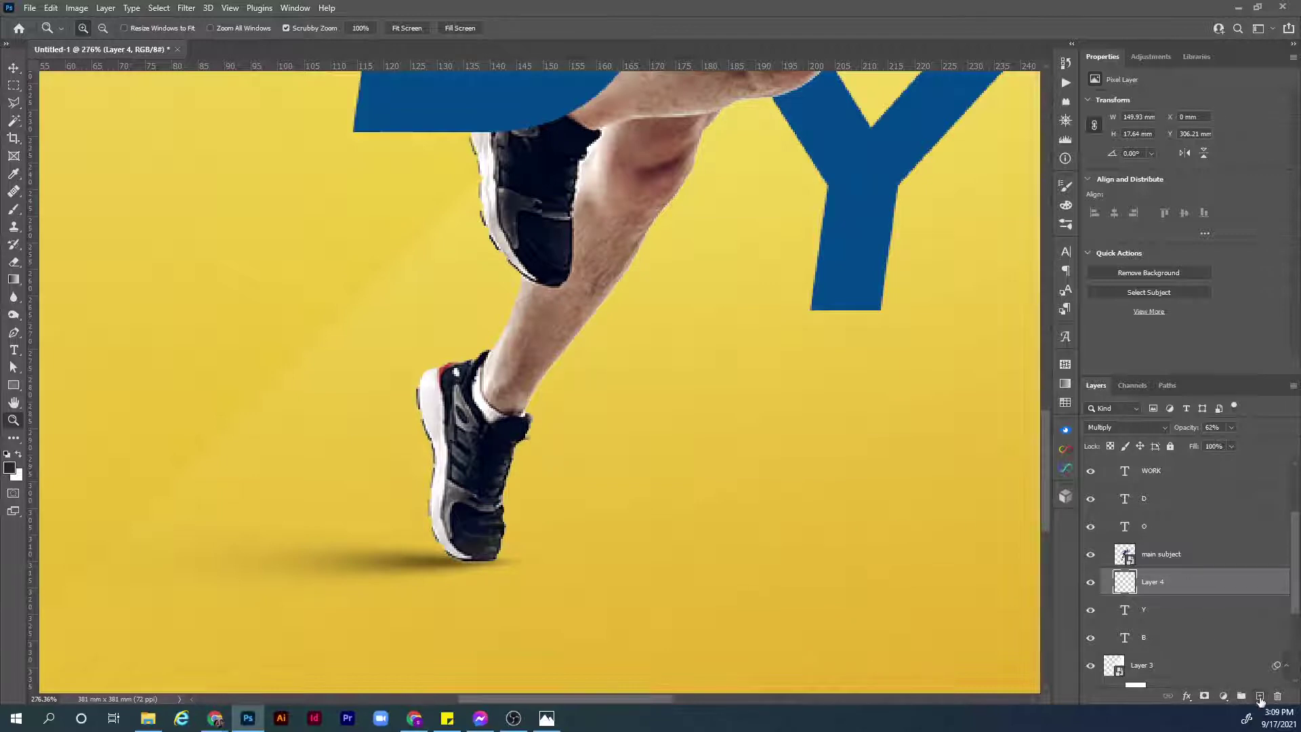
left_click(1259, 697)
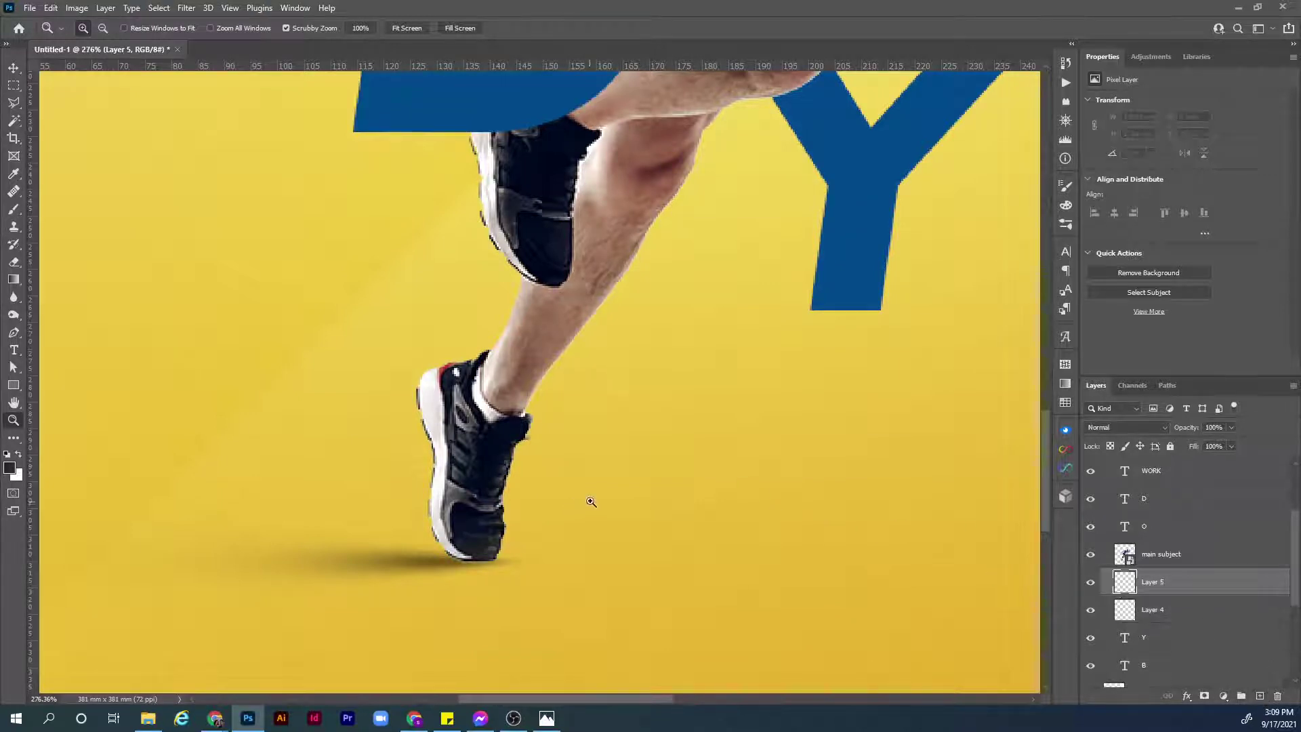
key("b")
right_click(663, 342)
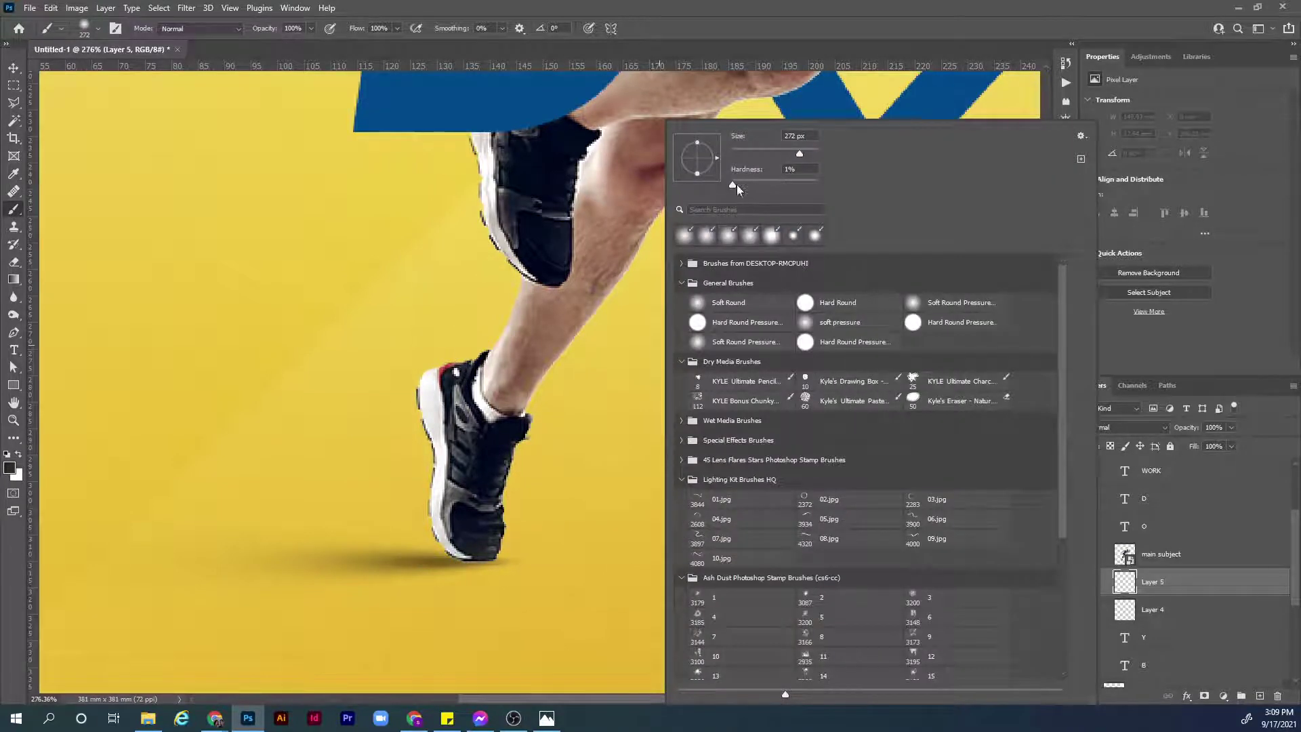
left_click(781, 185)
key("Return")
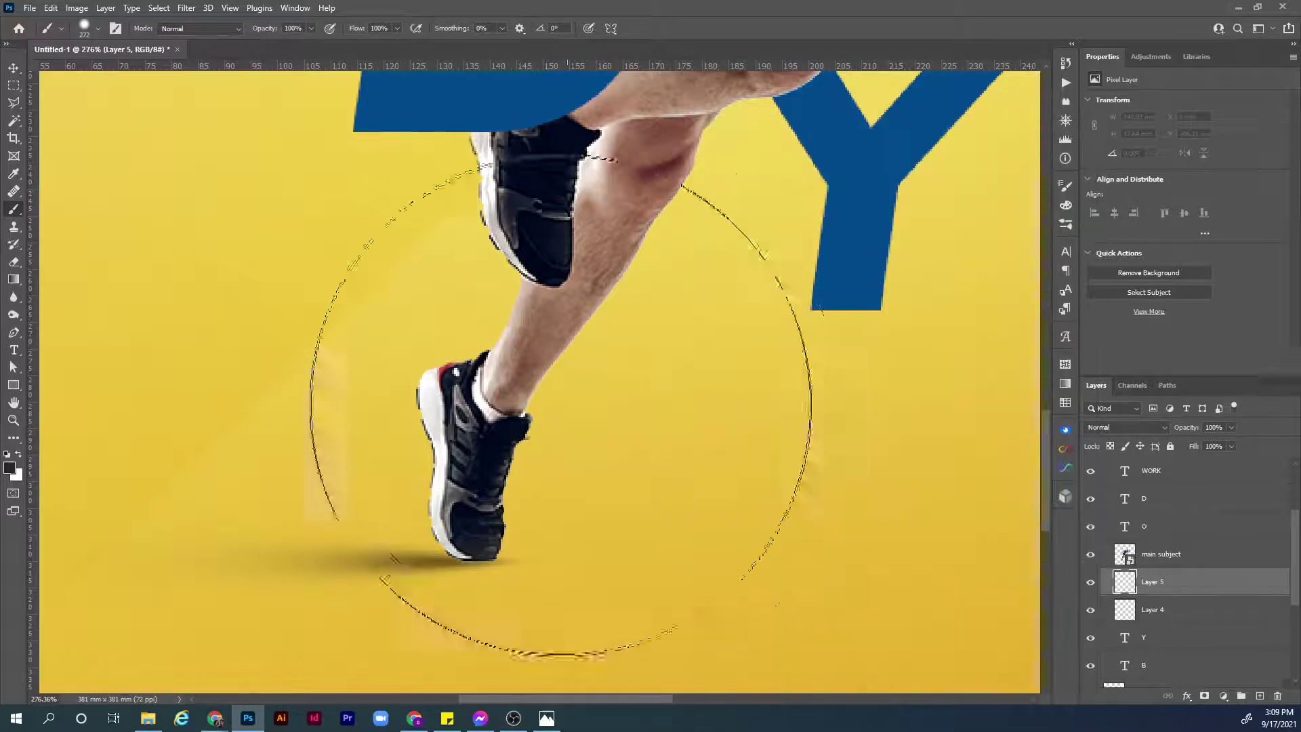
left_click_drag(644, 379, 454, 354)
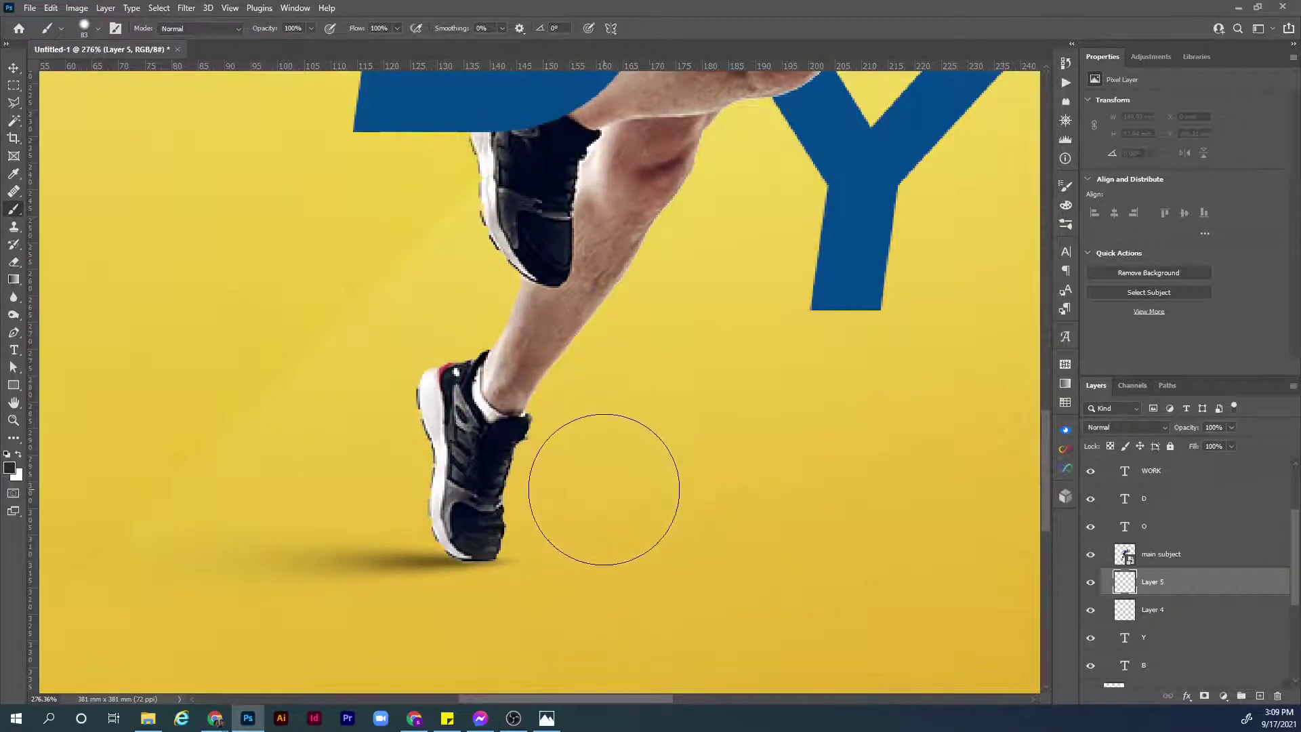
left_click(617, 479)
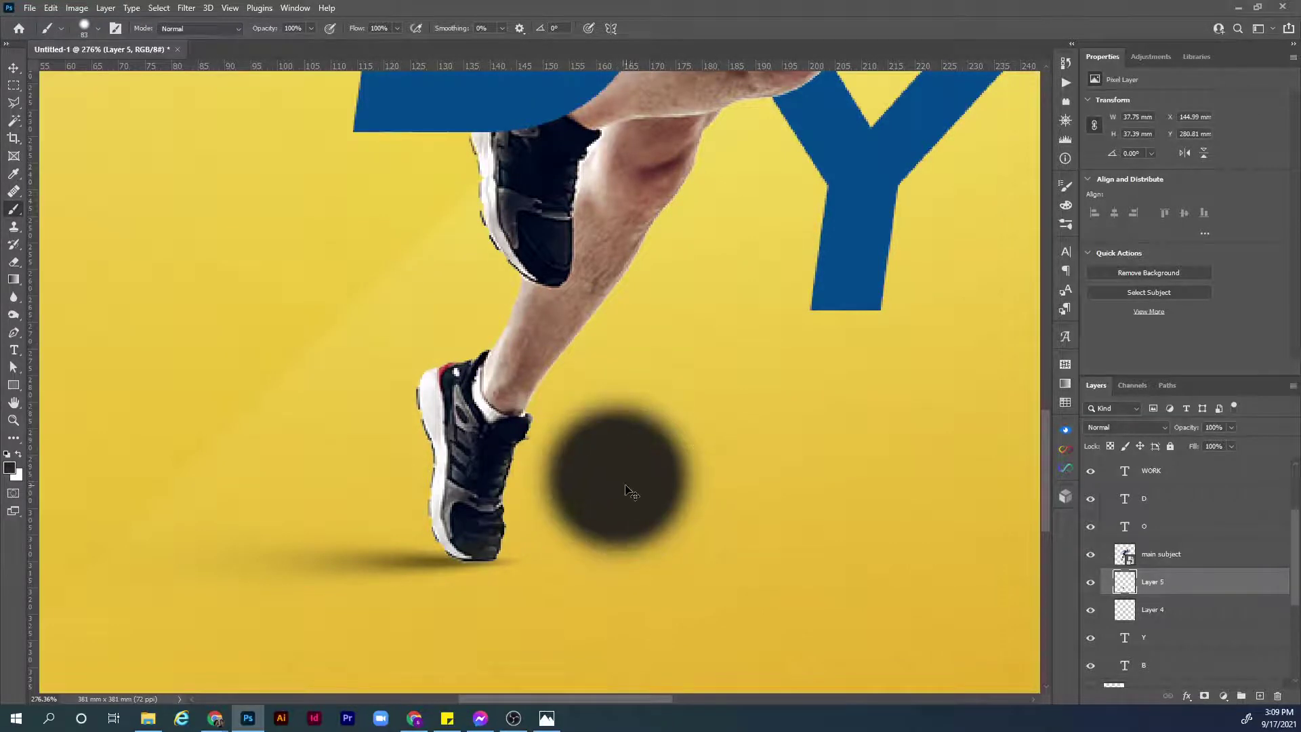
Squash the new dab into a thin strip about 17 mm by 2 mm and place it directly under the rear shoe's toe.
key("ctrl+t")
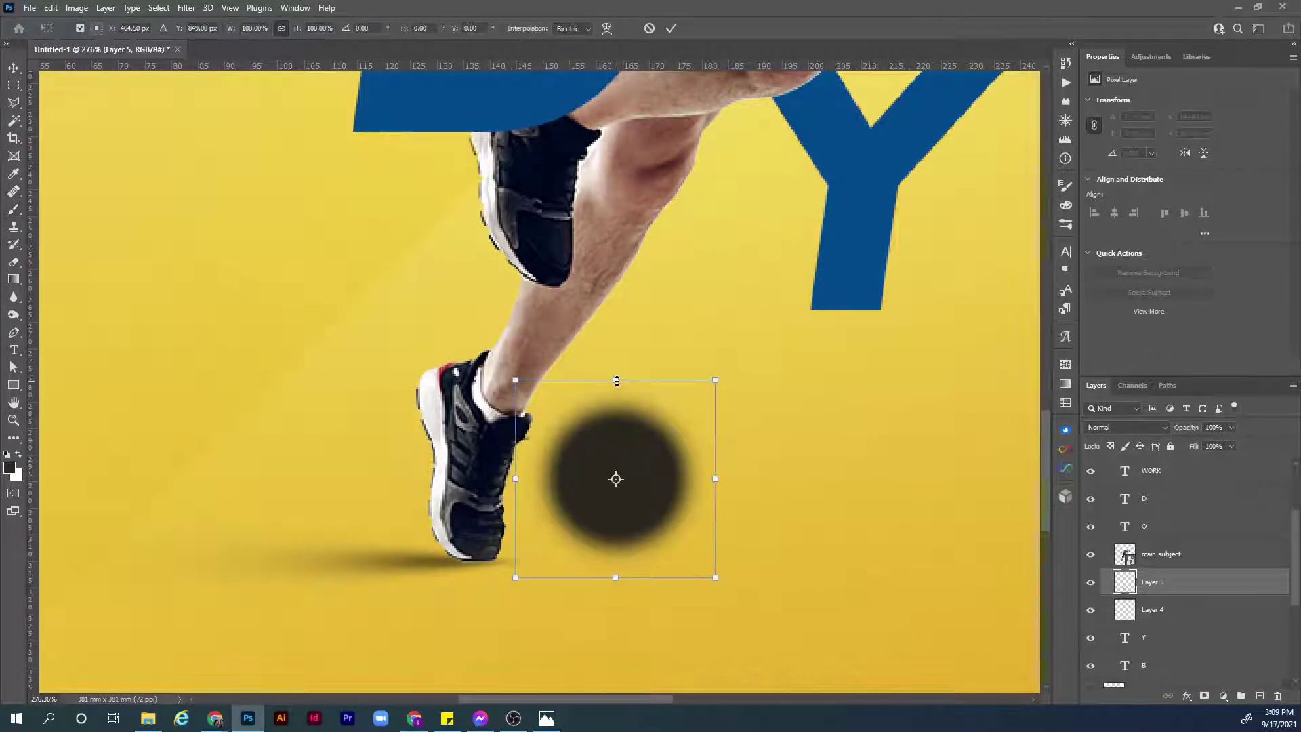
mouse_move(616, 381)
left_mouse_down()
mouse_move(636, 561)
mouse_move(492, 564)
mouse_move(566, 560)
mouse_move(516, 563)
left_mouse_up()
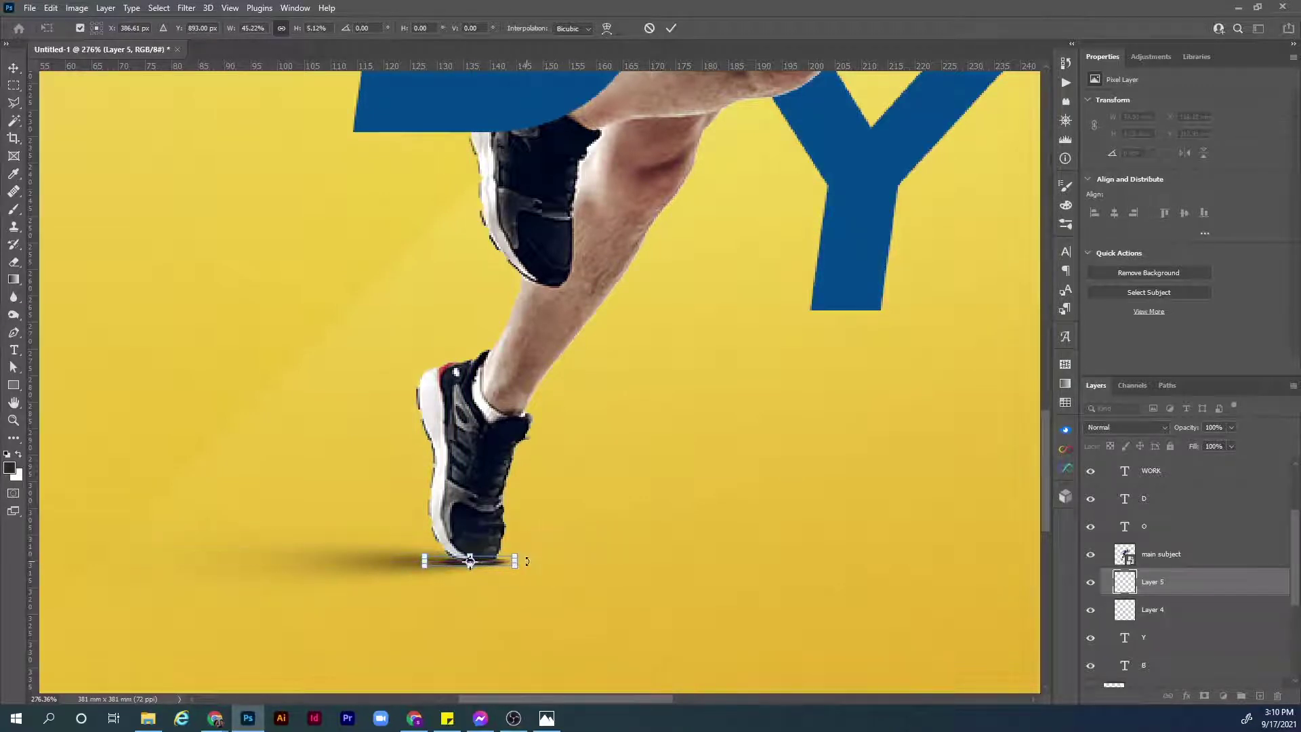
key("Return")
key("b")
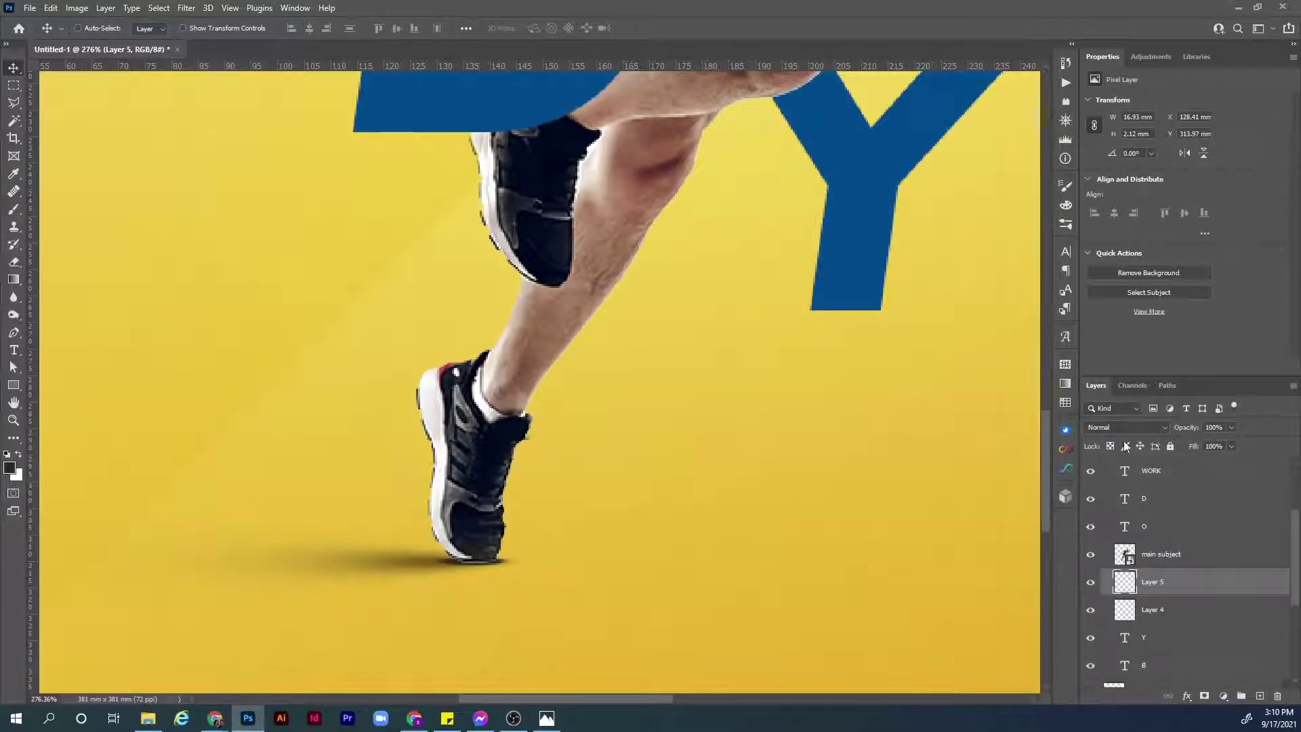
Set the thin contact shadow's layer to Multiply at 42% opacity.
left_click(1156, 427)
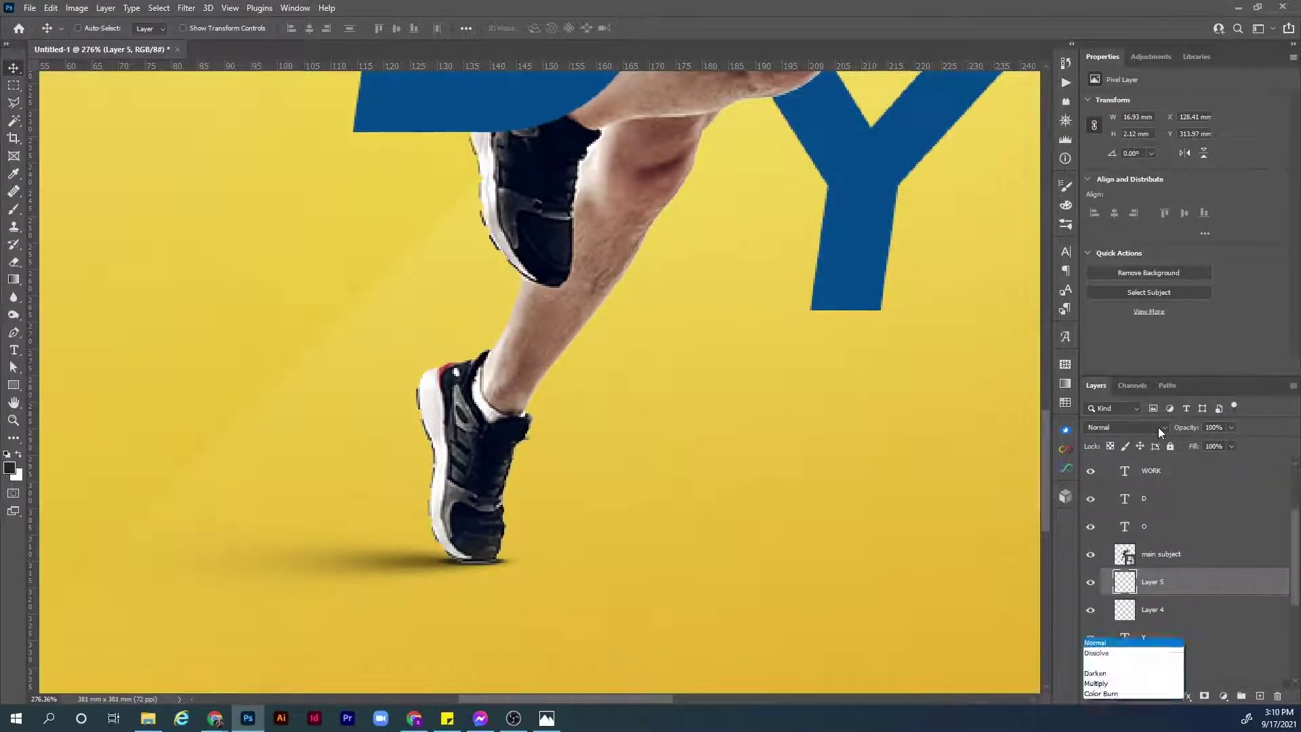
left_click(1157, 420)
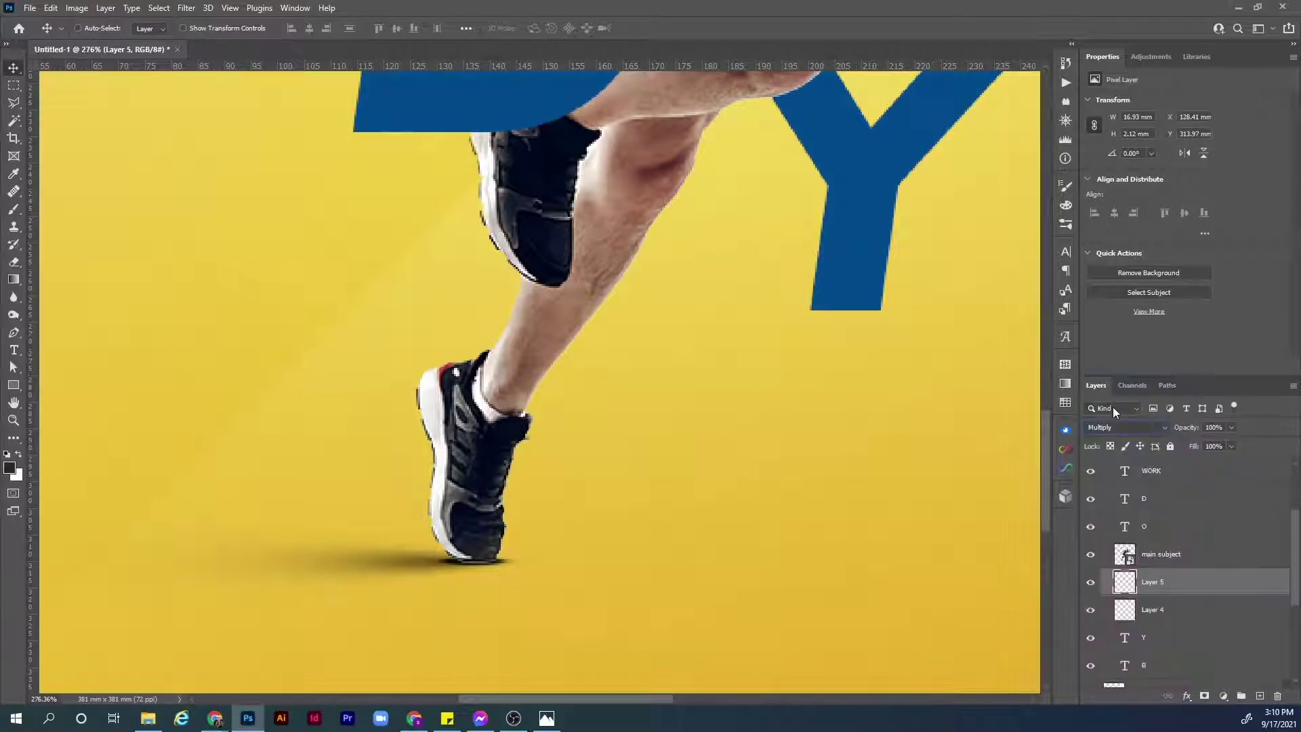
left_click_drag(1183, 428, 1166, 430)
Add a new layer directly above the B text layer and clip it to the letter.
key("ctrl+0")
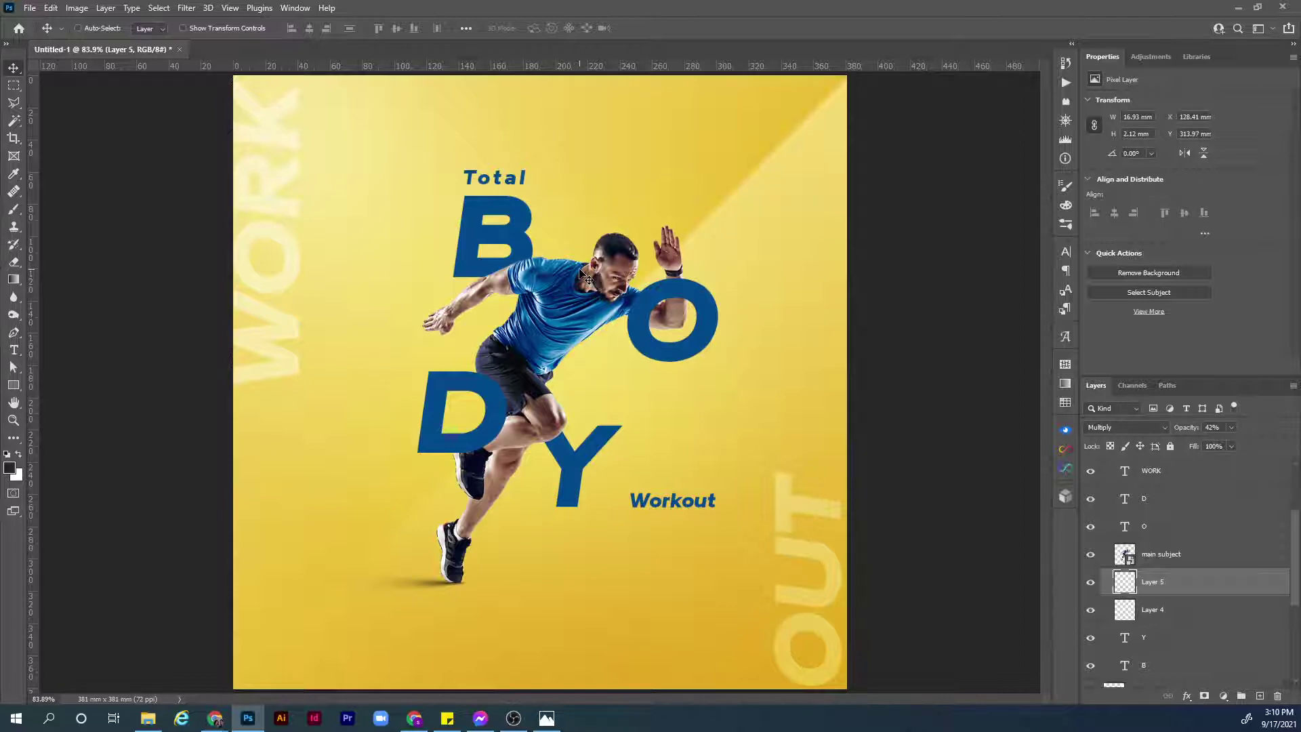
key("z")
left_click(644, 327)
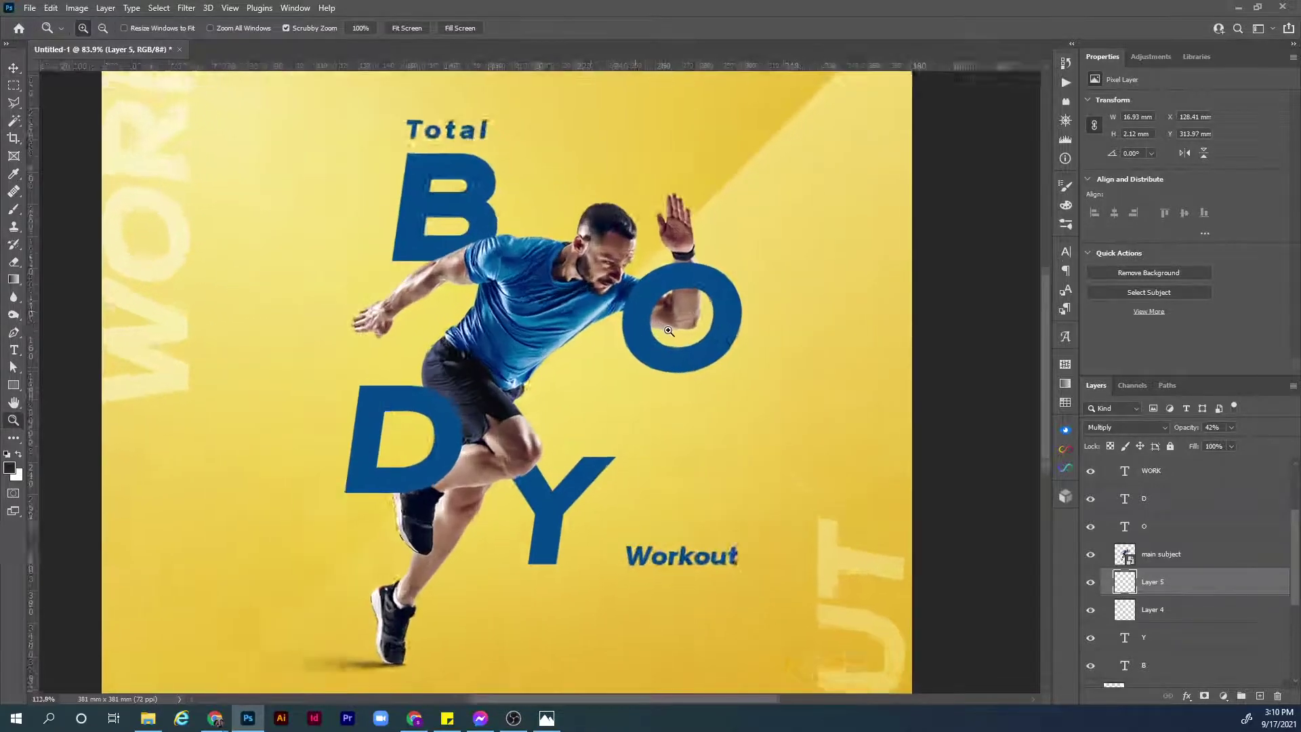
scroll(695, 337, "up", 3)
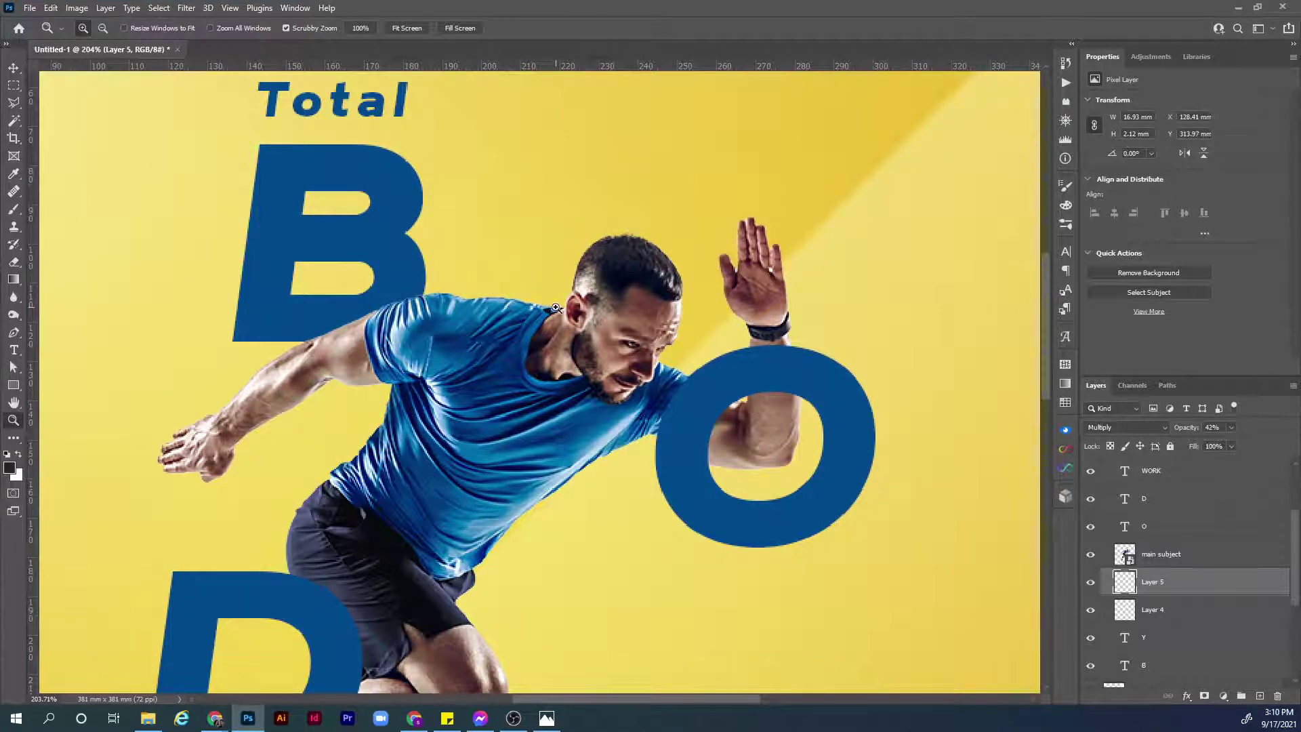
left_click_drag(569, 308, 572, 321)
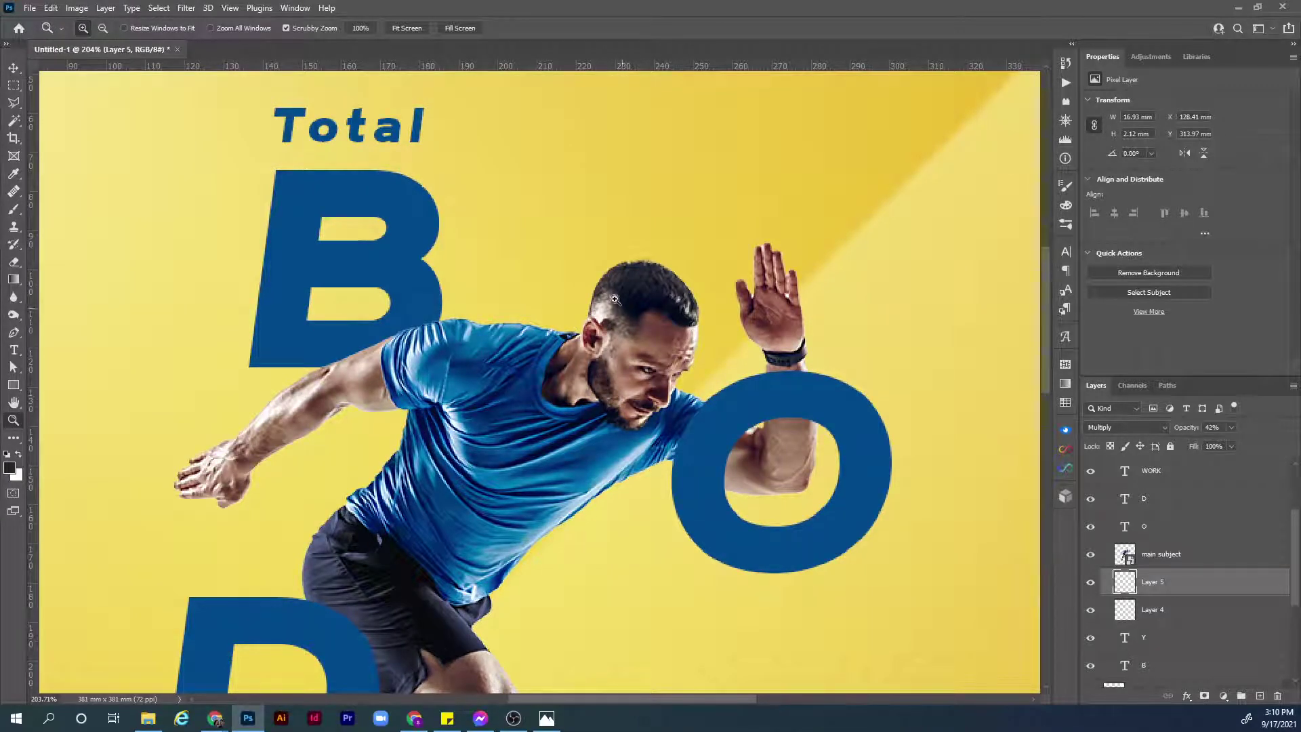
key("v")
key("ctrl")
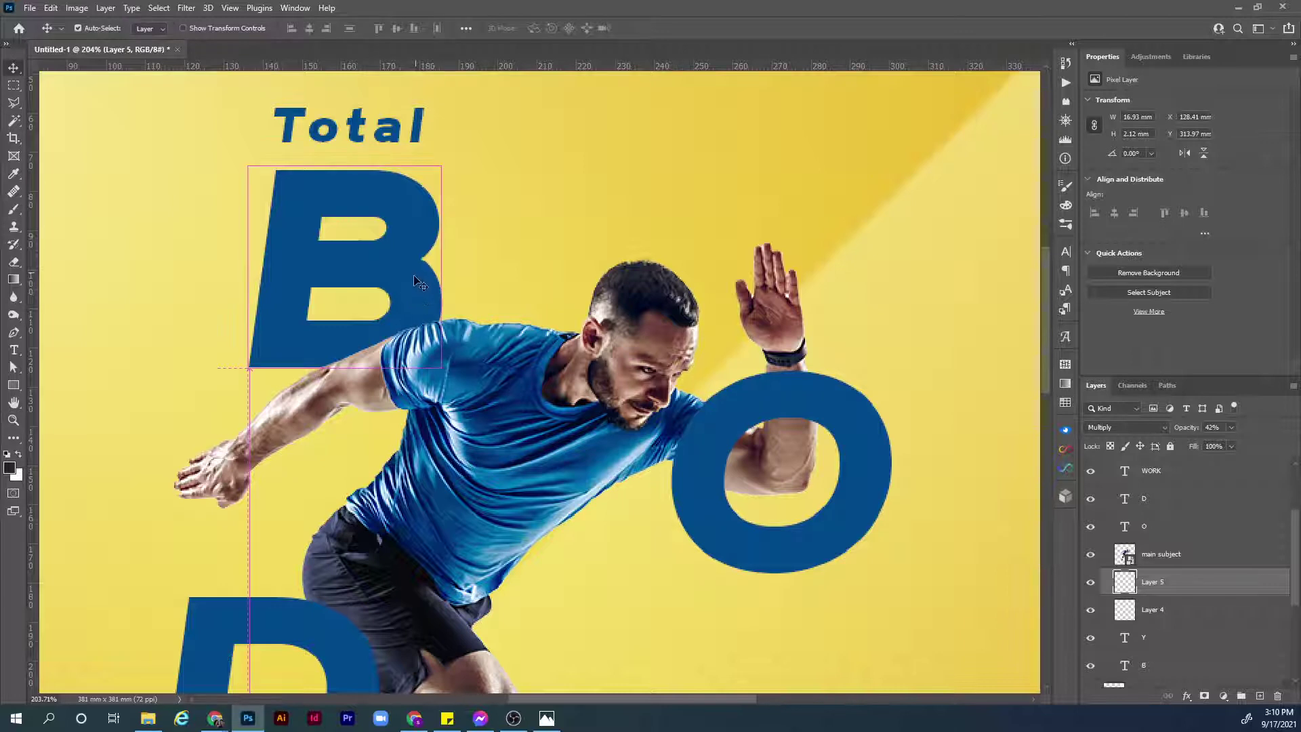
key("ctrl")
left_click(411, 274, "ctrl")
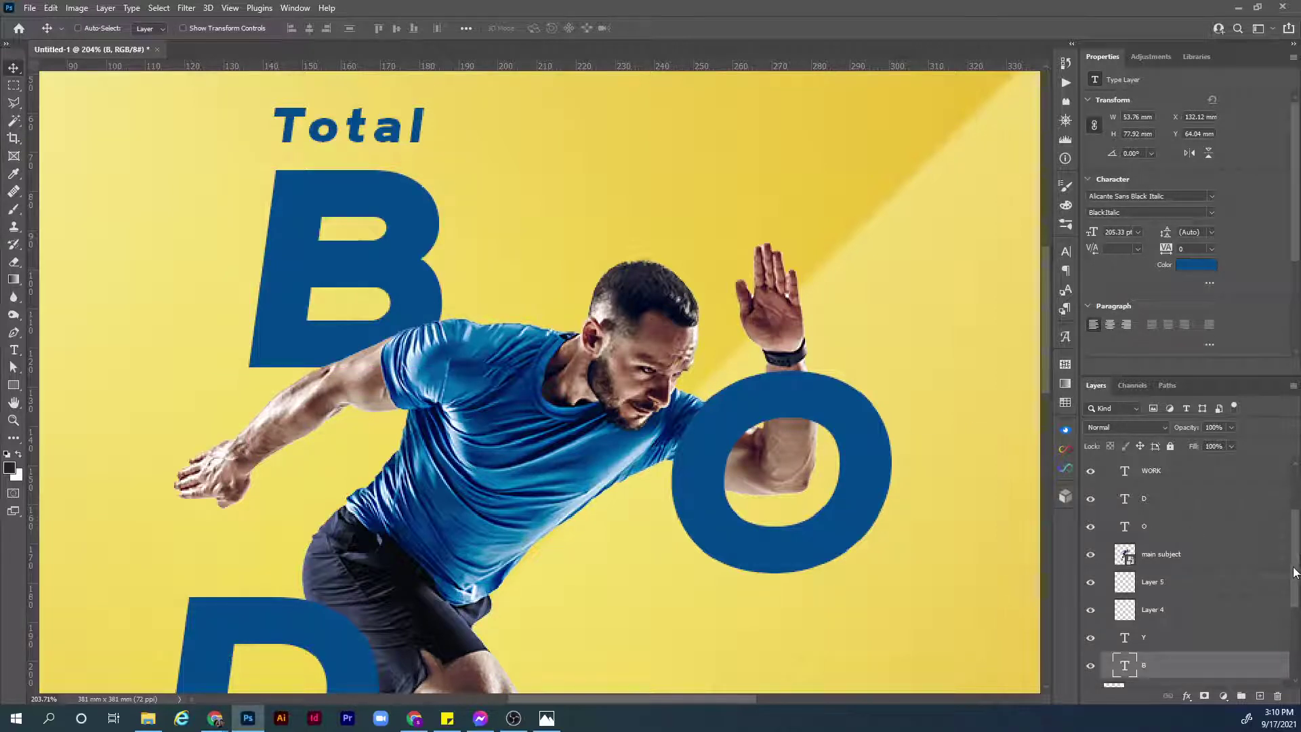
scroll(1260, 615, "down", 4)
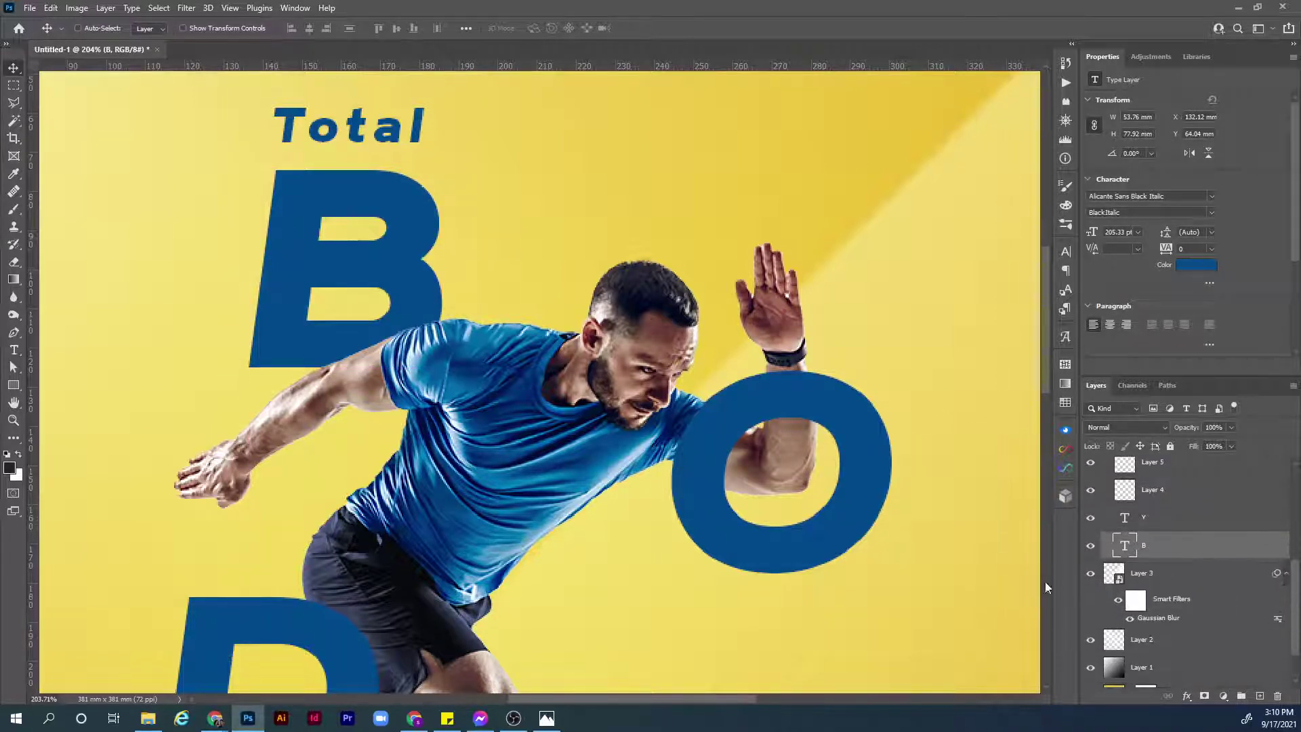
left_click(1260, 696)
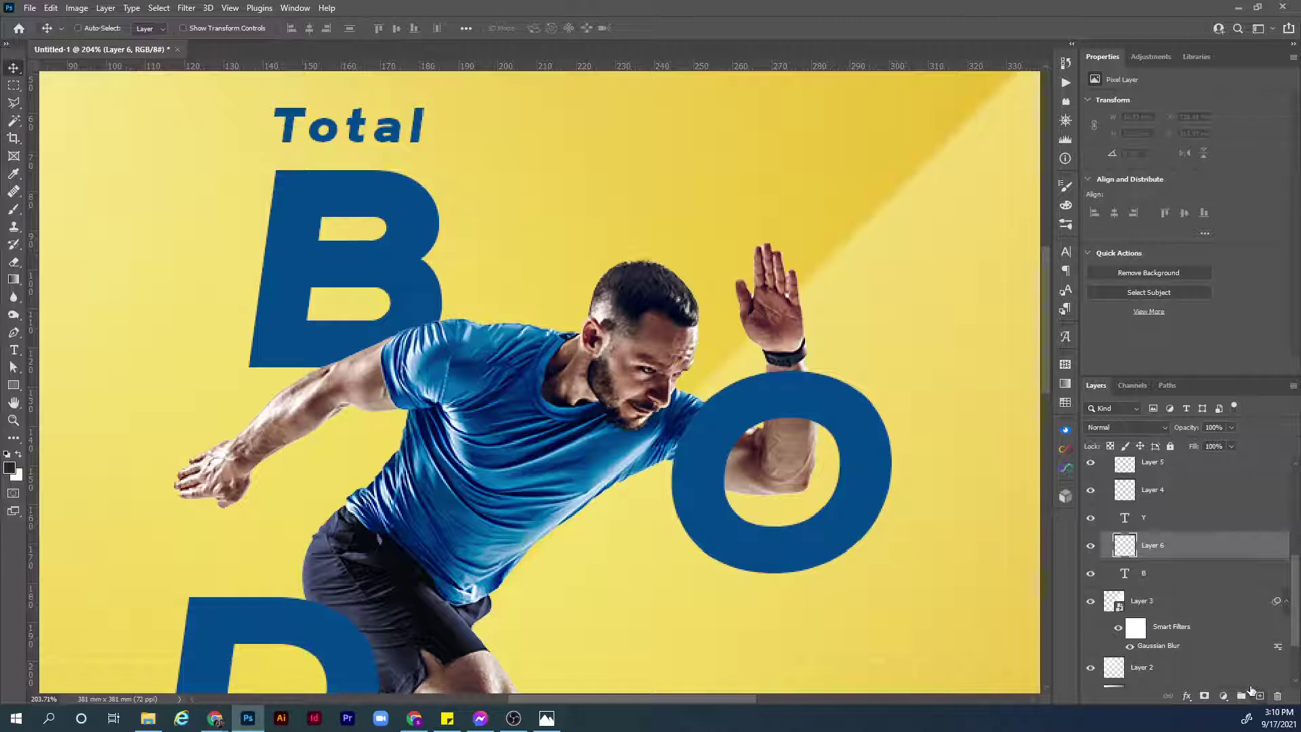
left_click(1143, 556, "alt")
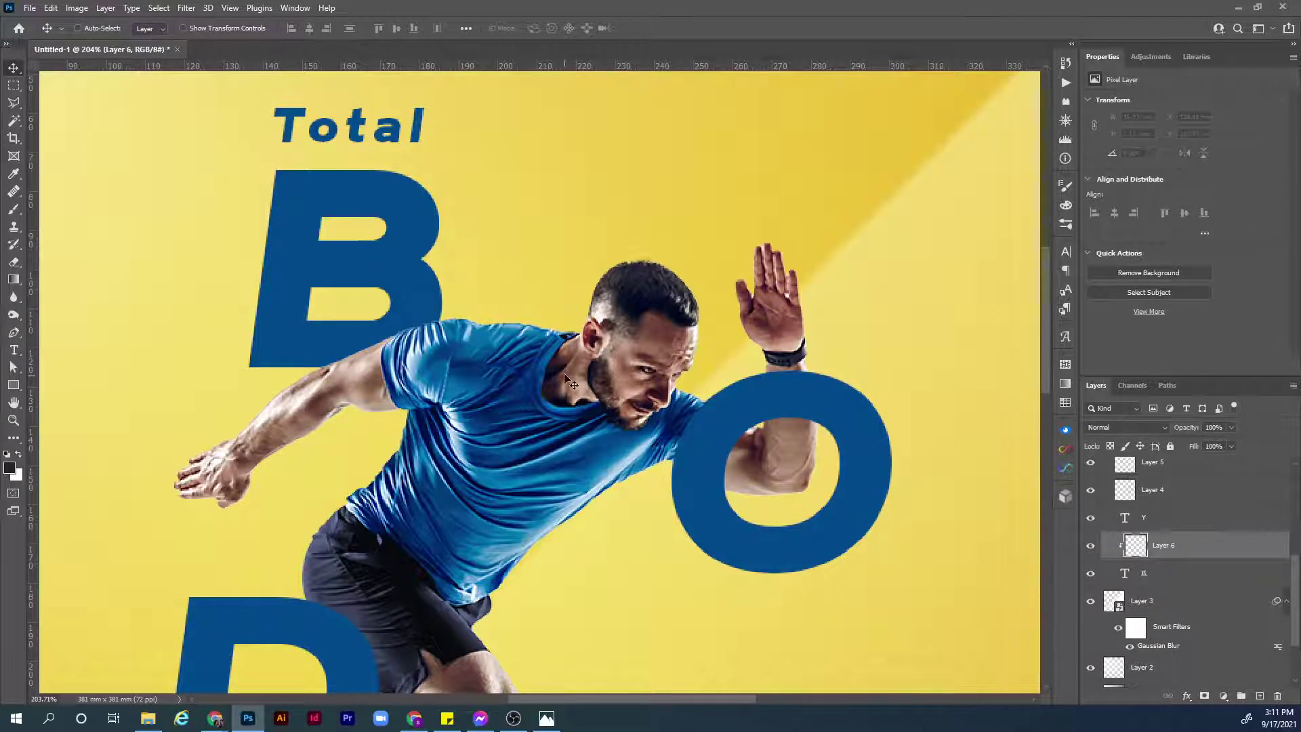
Shade the B with a dark-to-white linear gradient from its centre to its upper-left corner, blended as Soft Light.
key("g")
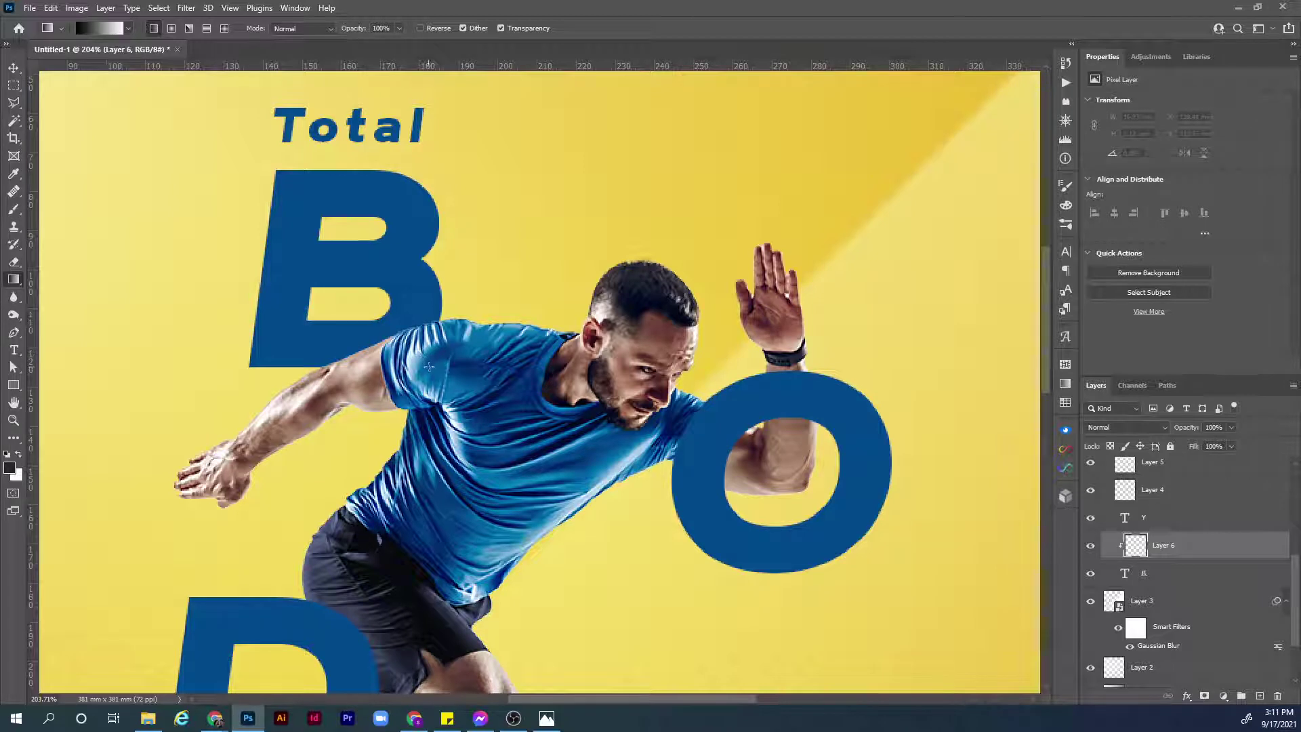
left_click_drag(369, 268, 278, 175)
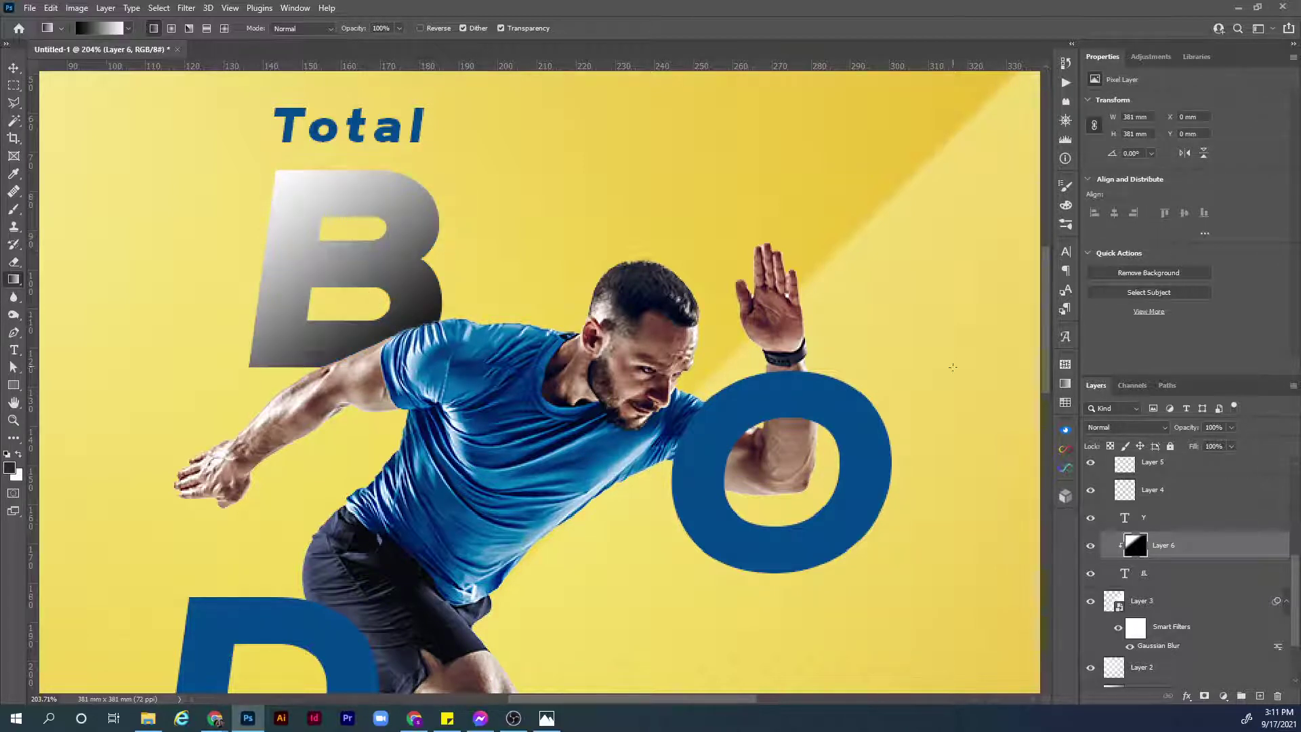
left_click(1124, 426)
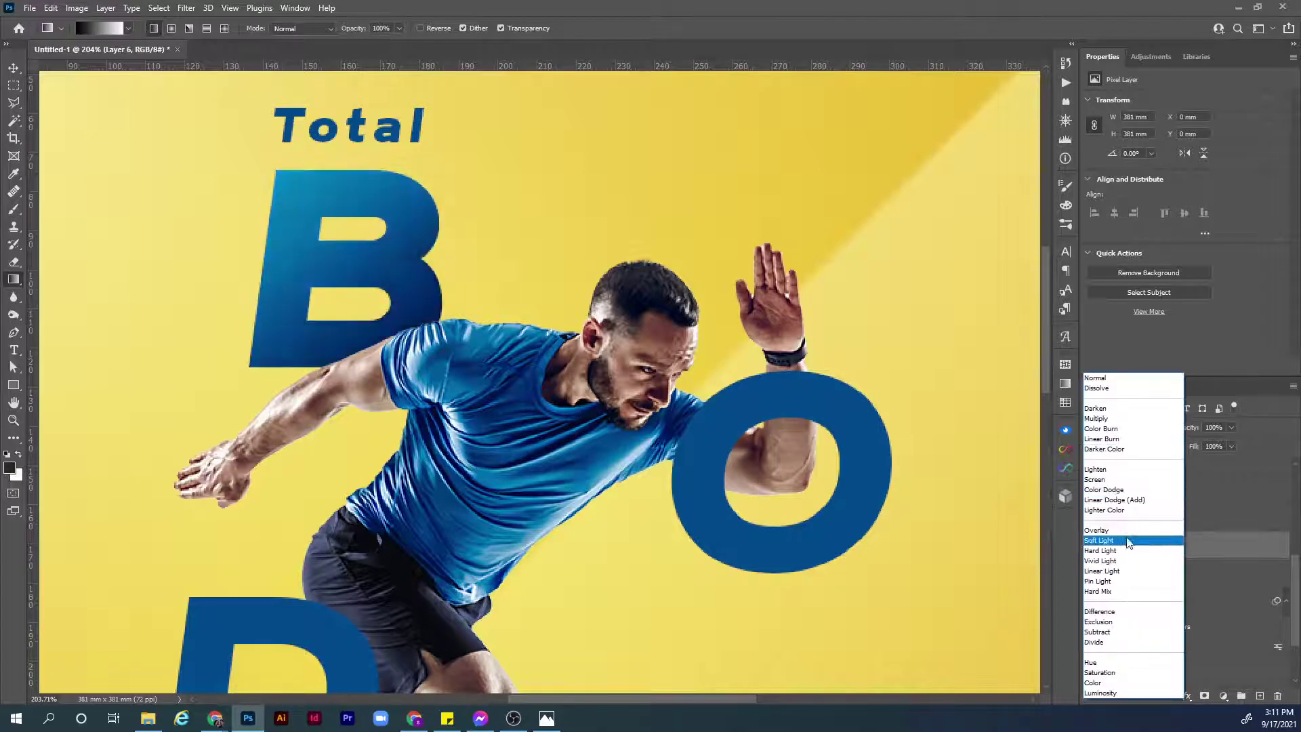
left_click(1129, 539)
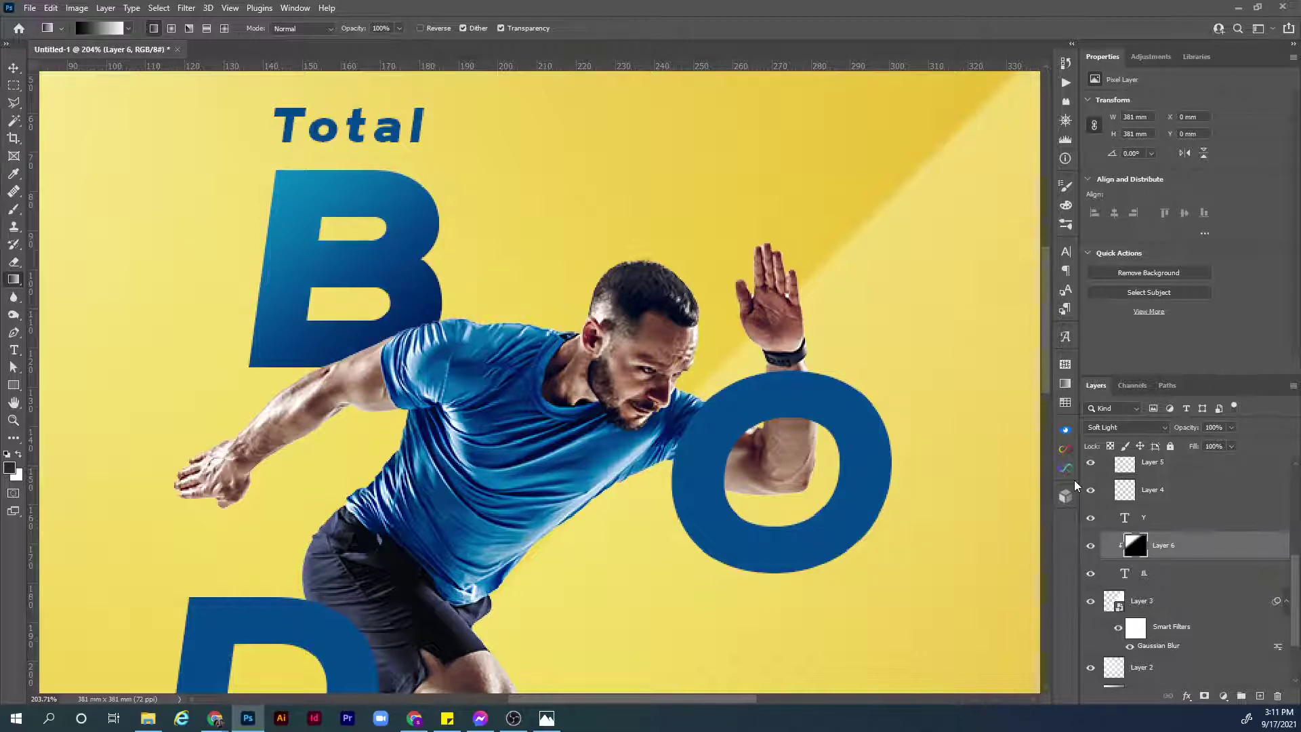
Add a new layer directly above the O text layer and clip it to the letter.
key("ctrl+0")
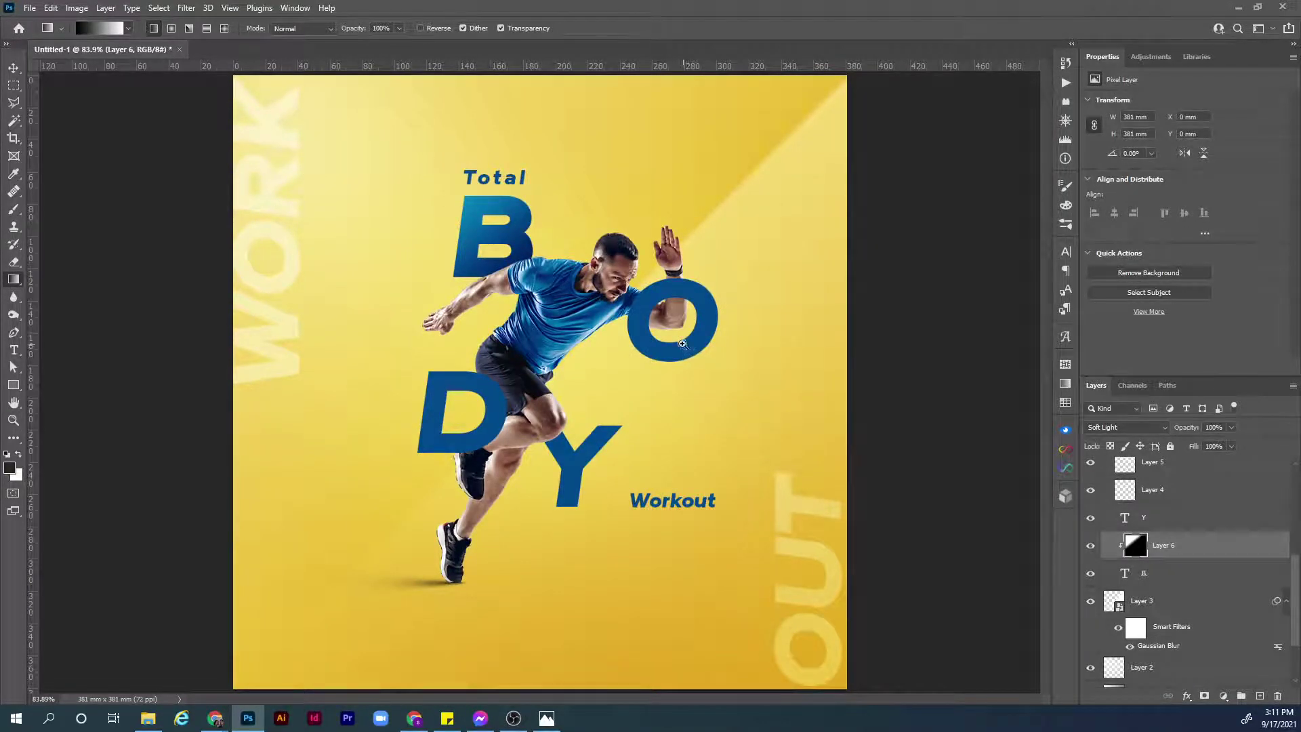
key("z")
left_click_drag(683, 344, 714, 346)
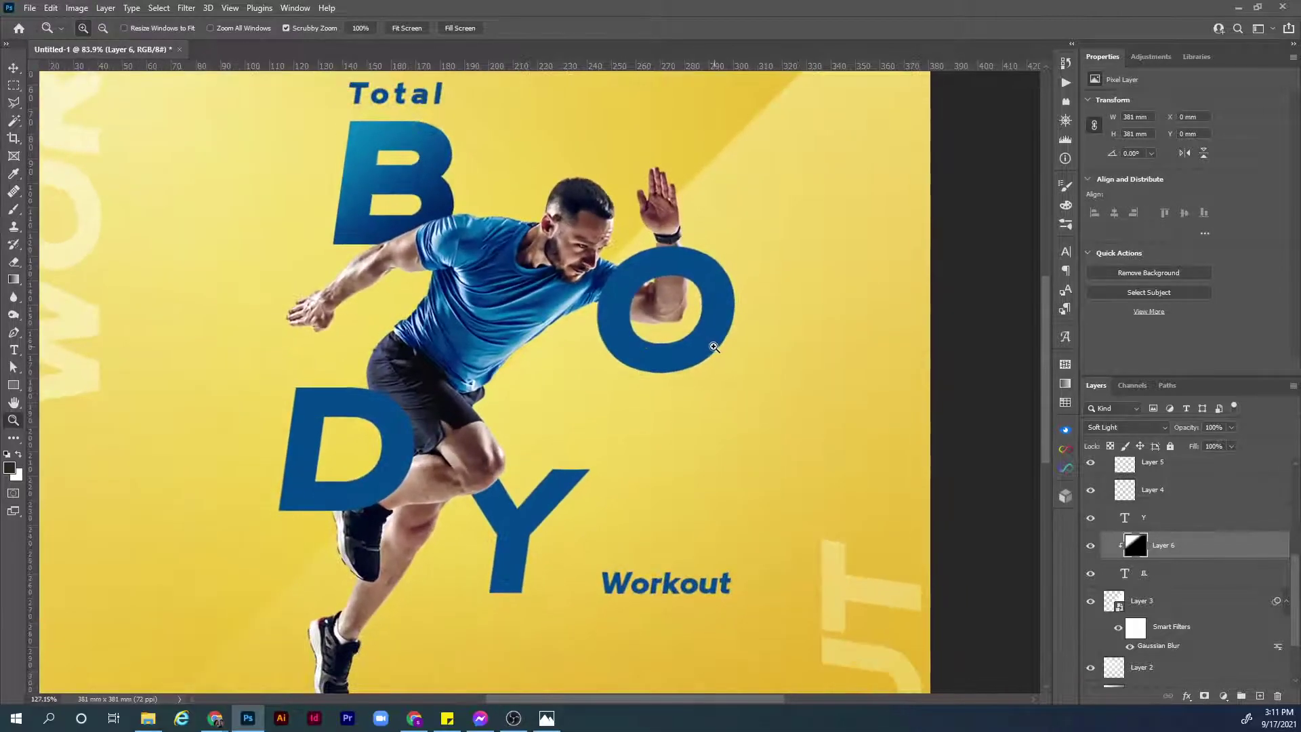
key("v")
left_click(710, 360)
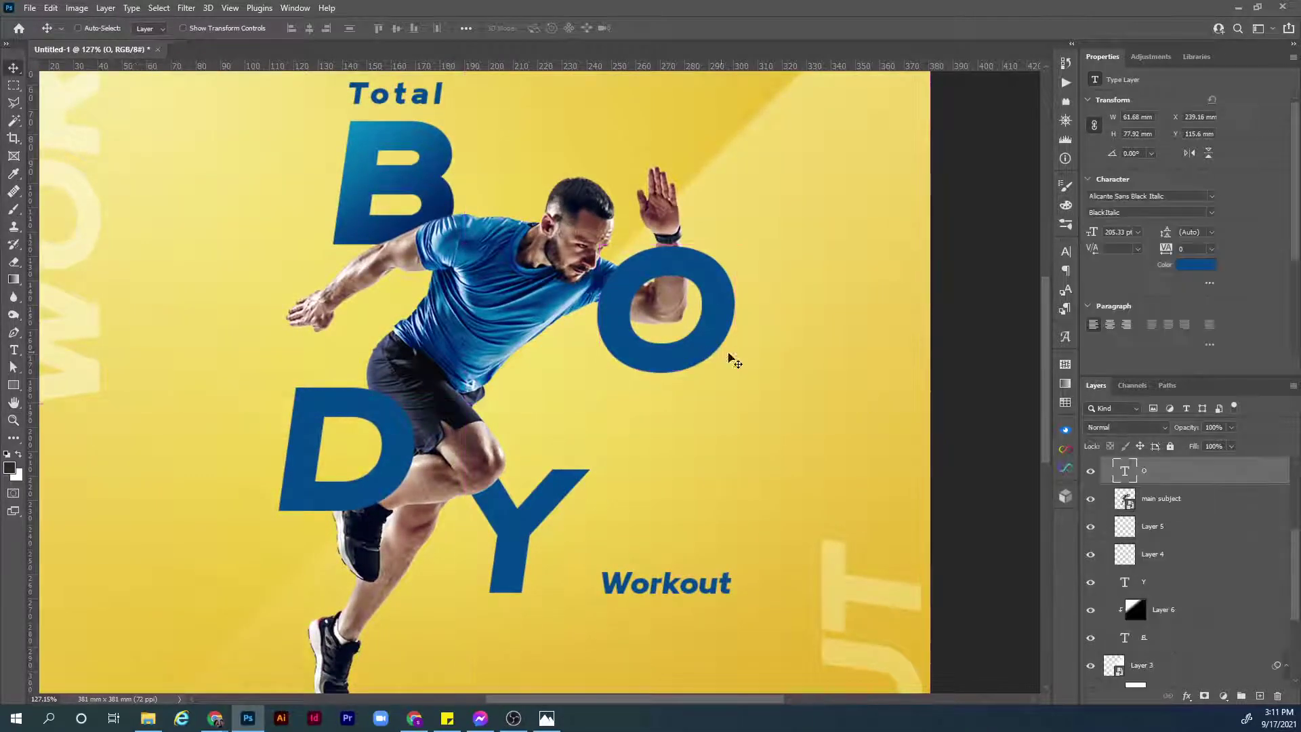
left_click(1260, 696)
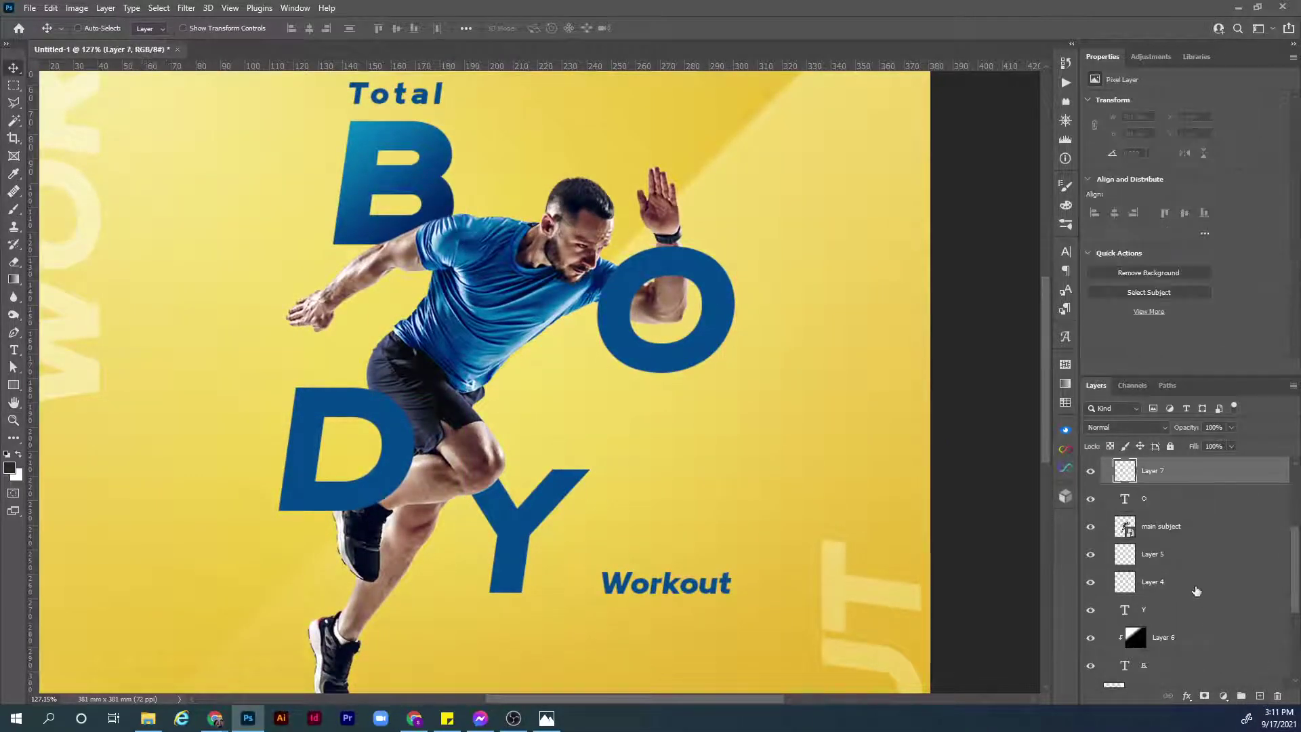
left_click_drag(1134, 495, 1133, 483)
left_click(1133, 482, "alt")
Shade the O and the D on their clipped layers with diagonal linear gradients, lighter at the upper left and darker at the lower right.
key("g")
left_click_drag(630, 258, 718, 360)
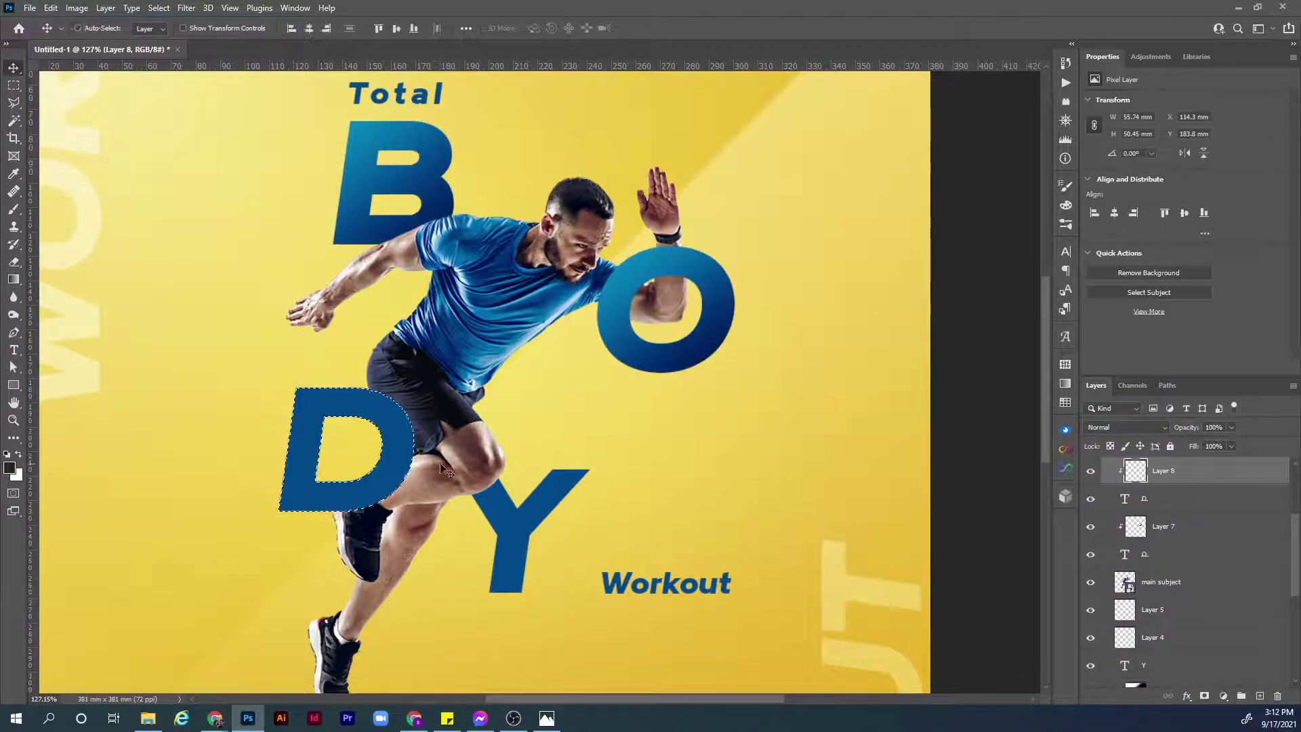
left_click_drag(352, 441, 954, 480)
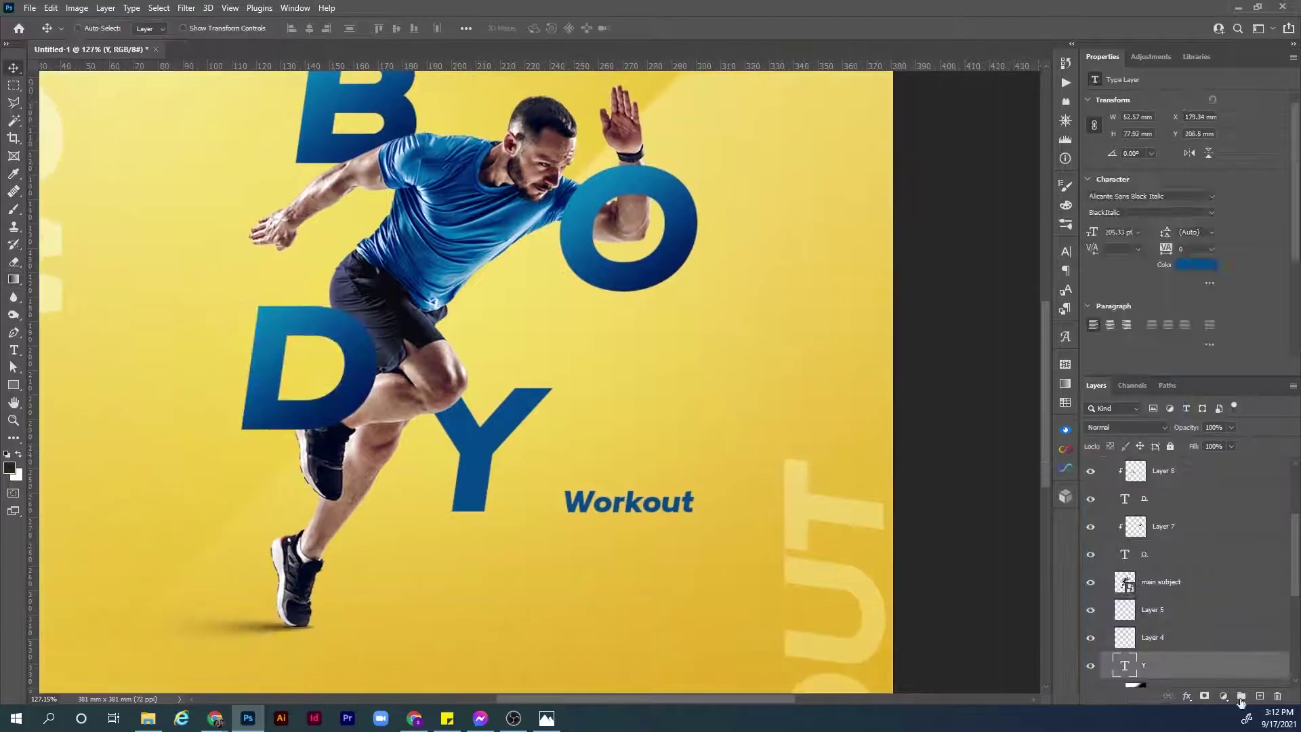
Shade the Y with a diagonal linear gradient on a new layer clipped to it, blended as Overlay, and clear the selection.
scroll(1191, 573, "down", 3)
left_click(1152, 574, "alt")
left_click(1125, 588, "ctrl")
key("g")
left_click_drag(514, 393, 468, 509)
left_click(1124, 427)
left_click(1118, 566)
key("ctrl+d")
key("ctrl+0")
Add a new layer directly above the B text layer, below its gradient layer, for a shadow clipped to the letter.
key("z")
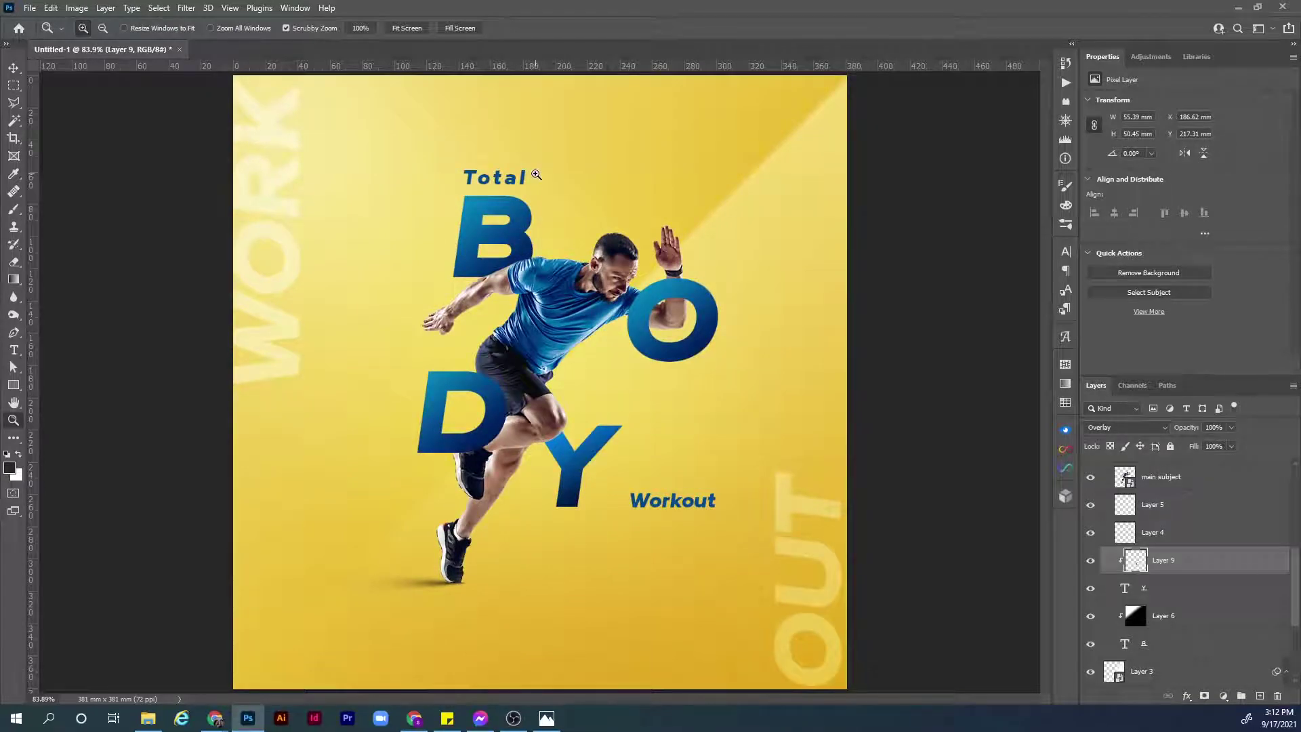
left_click_drag(533, 268, 516, 339)
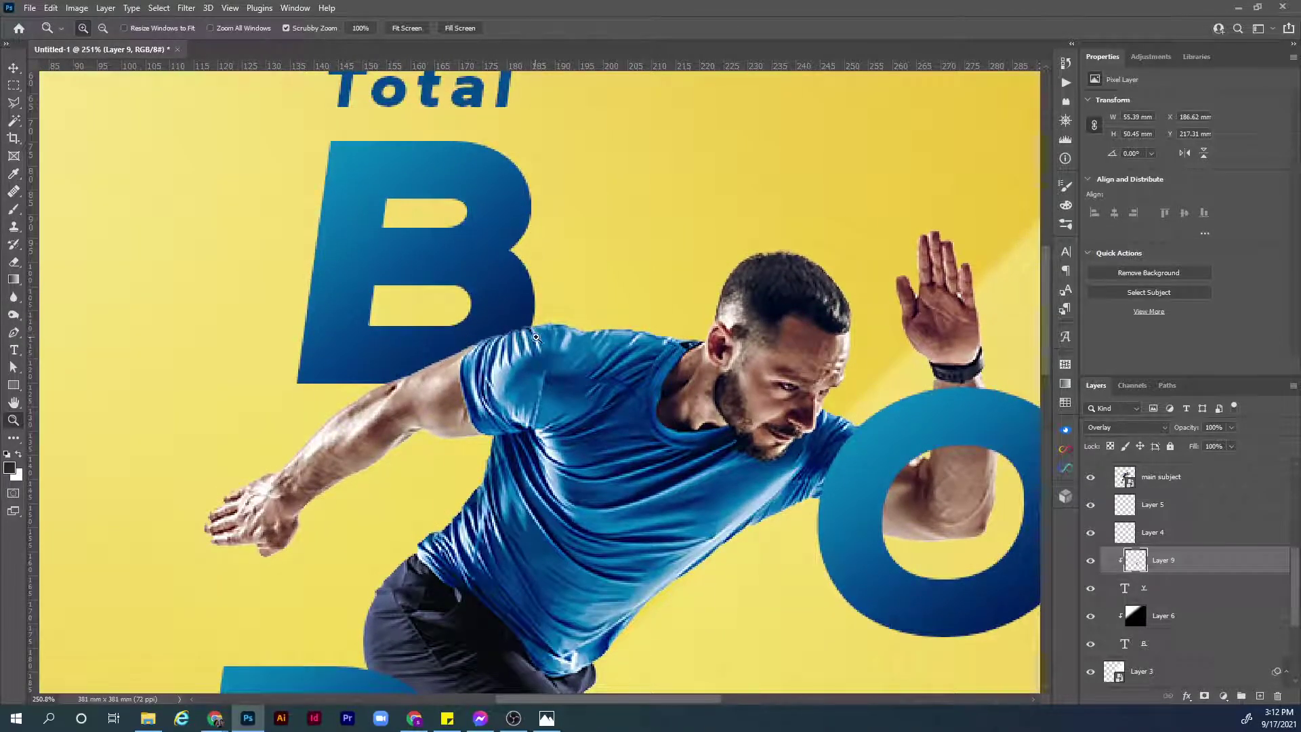
key("v")
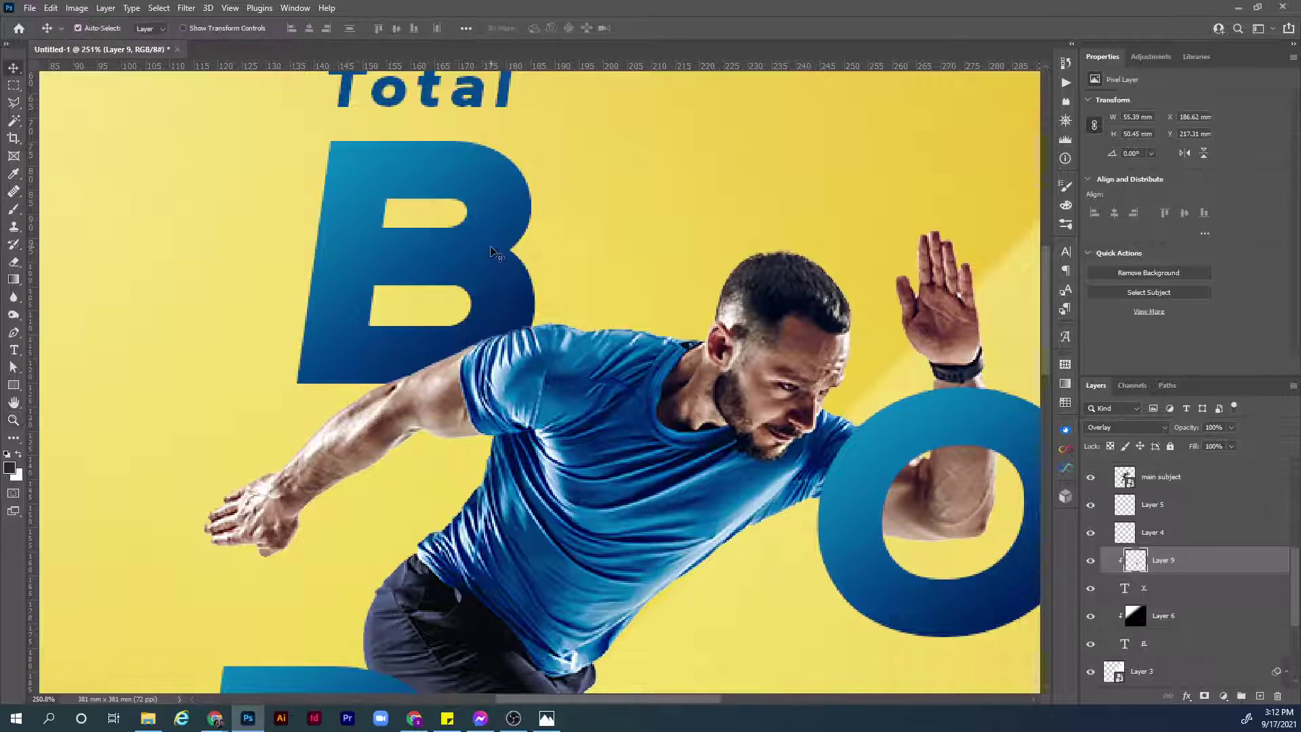
left_click(498, 252)
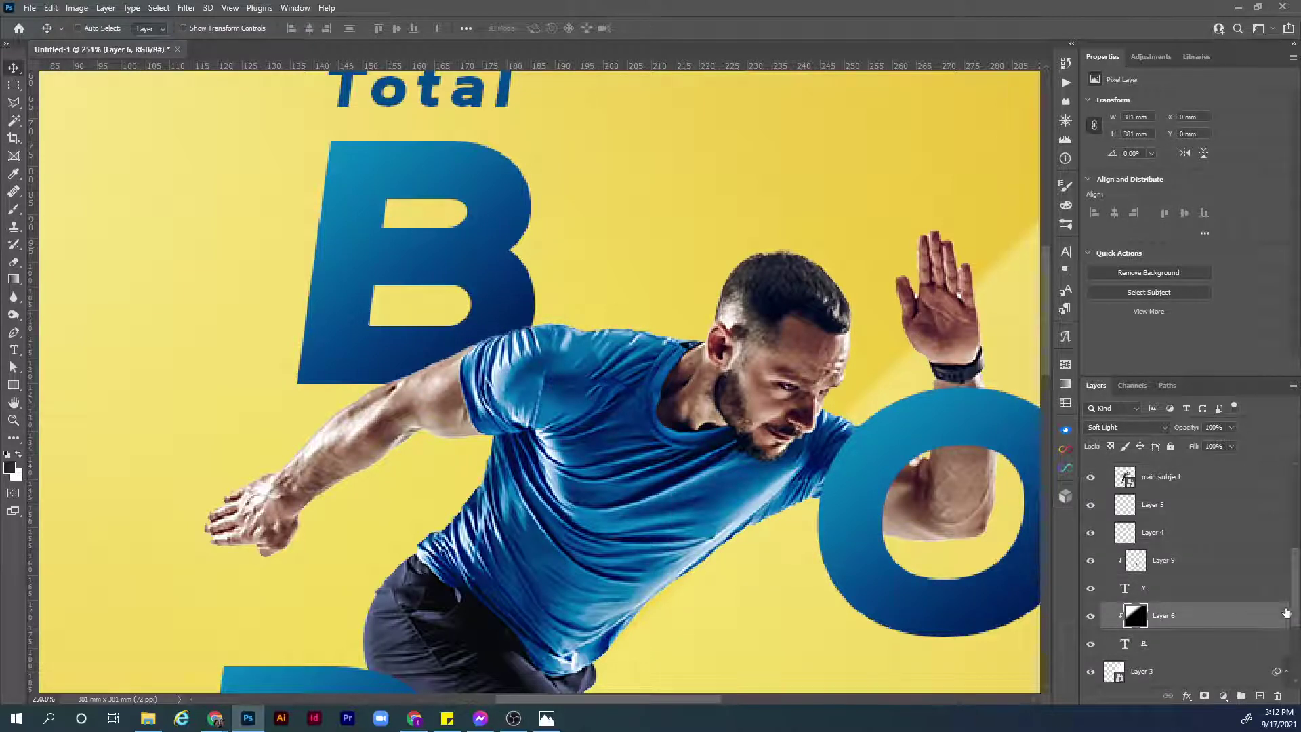
scroll(1294, 603, "down", 2)
left_click(1260, 696, "ctrl")
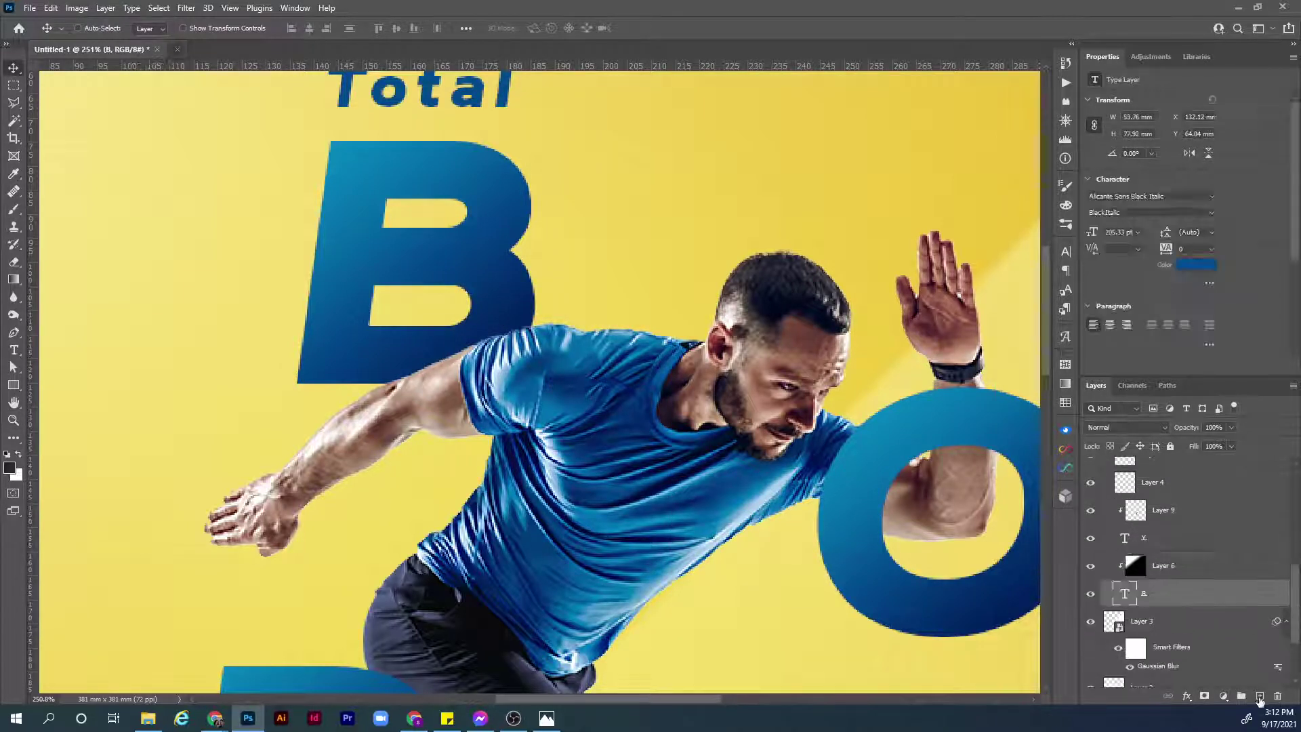
Set the foreground colour to the dark blue-grey #1a1f26, starting from the B's dark blue.
key("b")
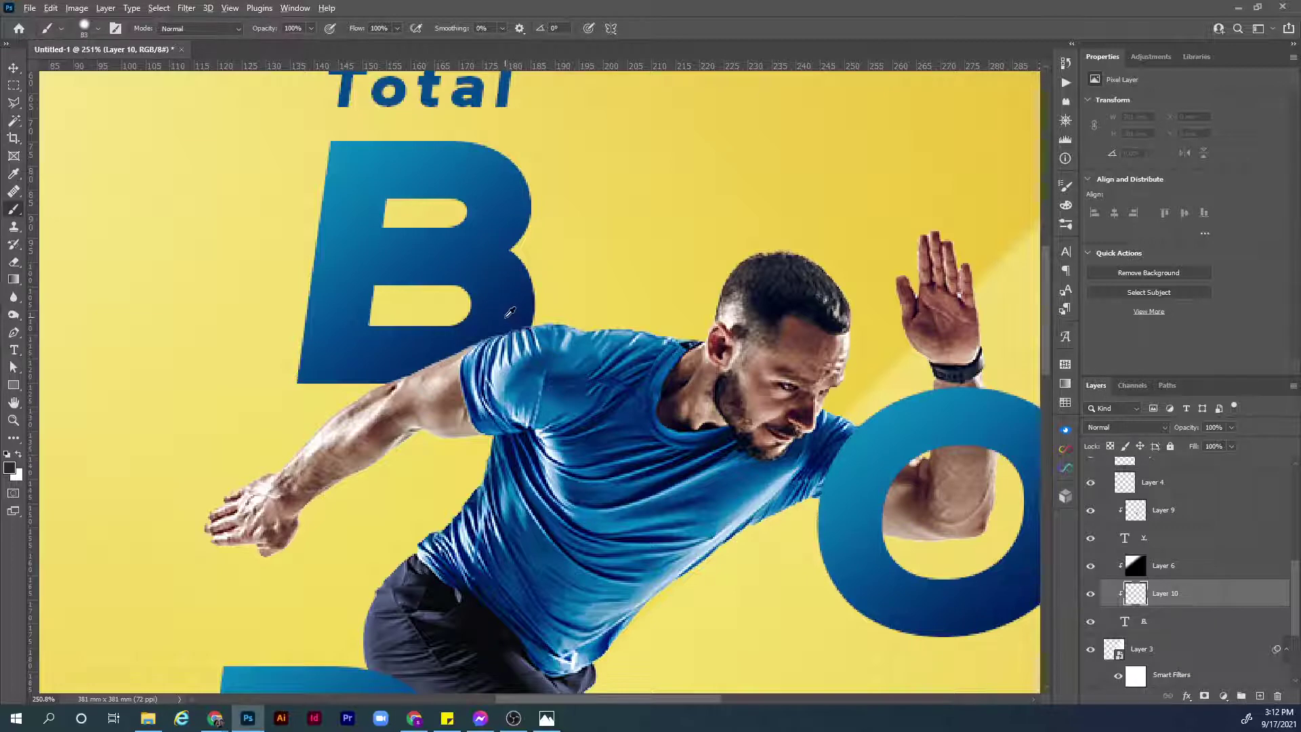
left_click(509, 315, "alt")
left_click(10, 467)
left_click_drag(572, 441, 553, 451)
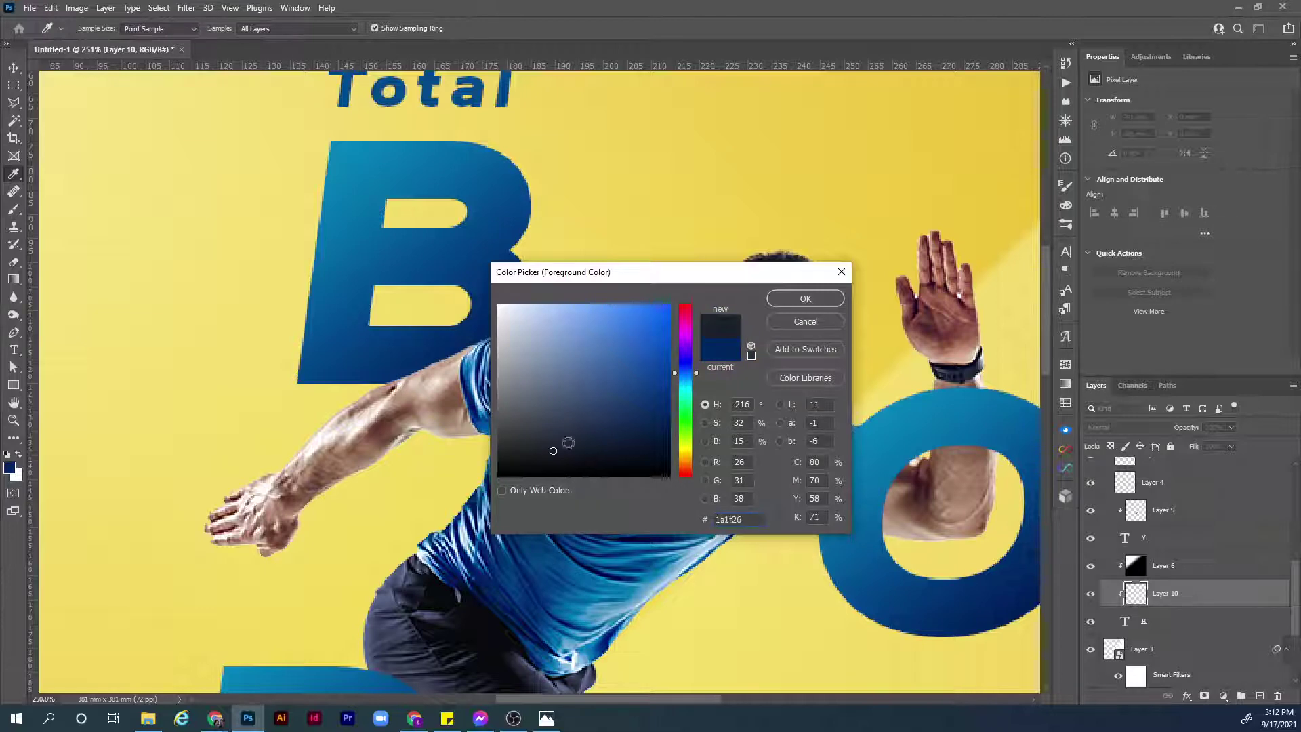
left_click(805, 298)
Soften the brush edge fully and set the brush to 5% opacity and 80% flow.
key("b")
right_click(650, 284)
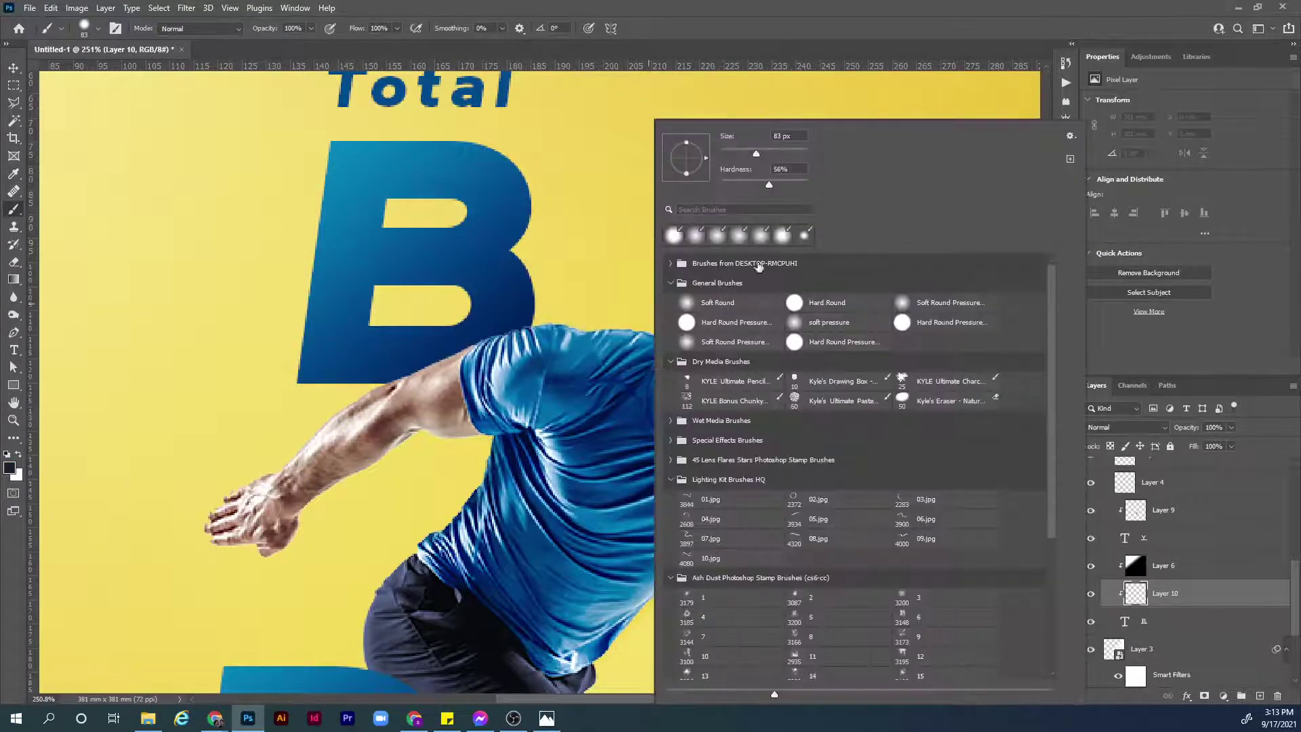
left_click_drag(769, 184, 721, 184)
left_click(1128, 596)
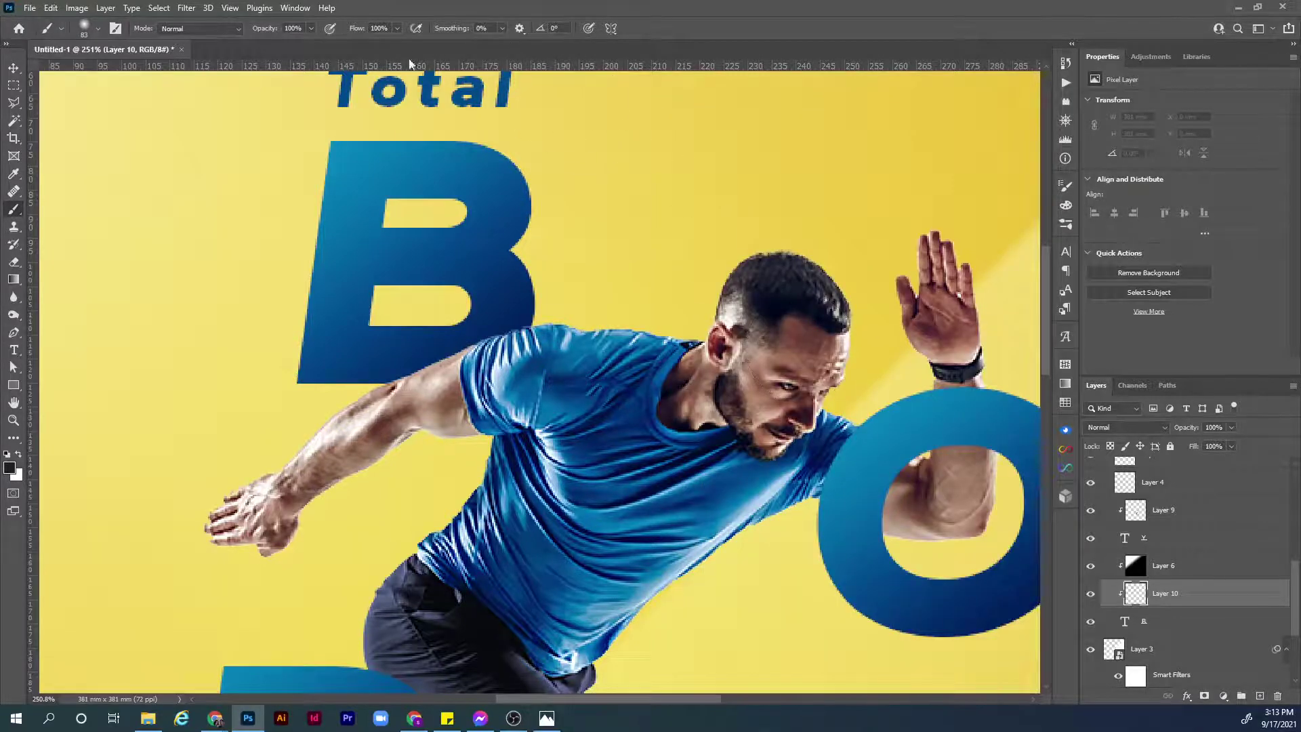
left_click(306, 28)
type("5")
key("Tab")
type("80")
key("Return")
Paint a soft shadow on the B along the runner's shoulder and upper arm with a 40 px brush and compare it on and off.
key("bracketleft")
key("bracketleft")
key("bracketleft")
left_click(542, 347)
key("bracketleft")
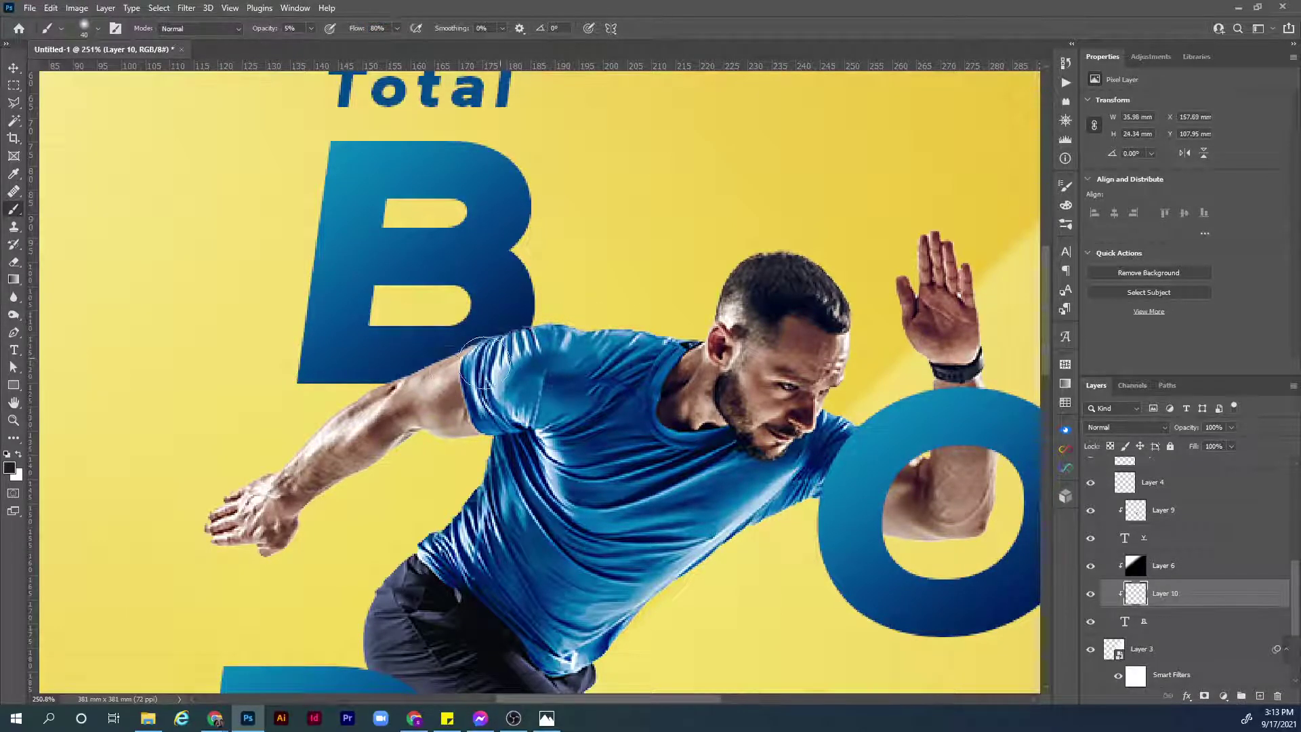
mouse_move(404, 395)
left_mouse_down()
mouse_move(556, 352)
mouse_move(379, 394)
mouse_move(596, 318)
left_mouse_up()
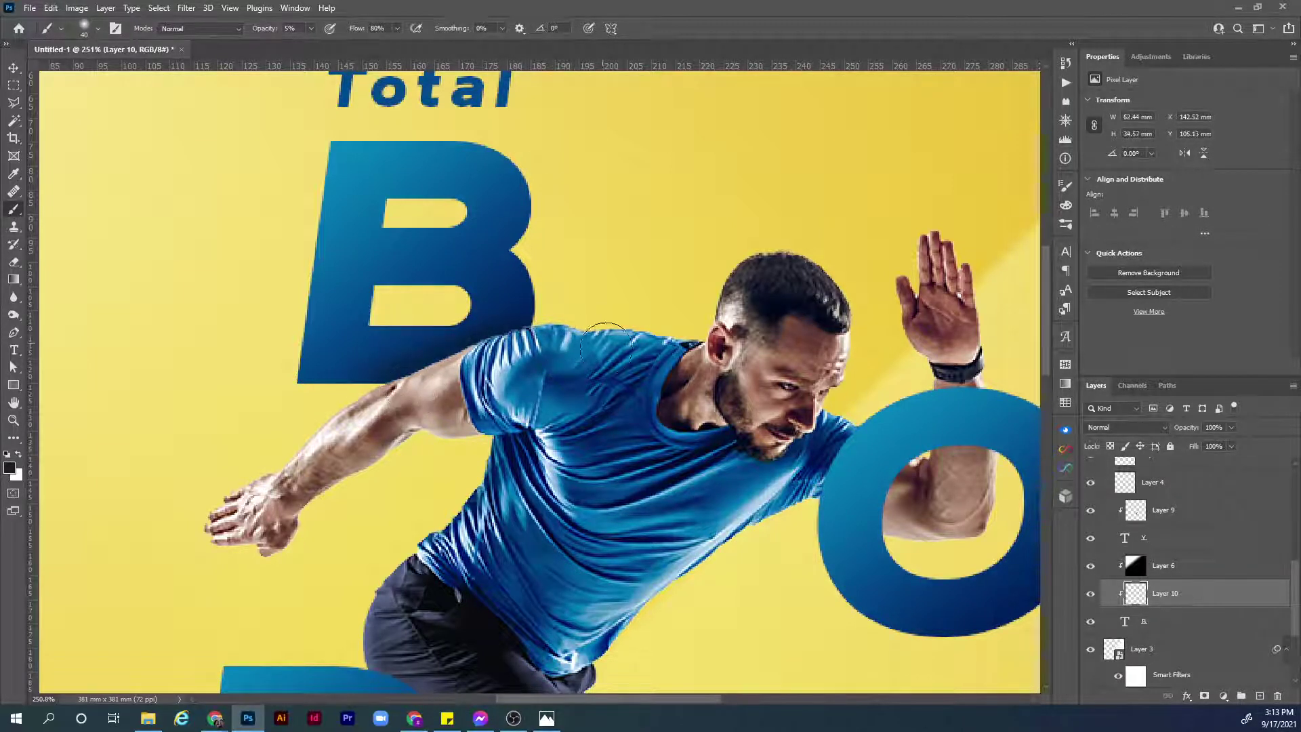
left_click(1091, 594)
left_click(1090, 594)
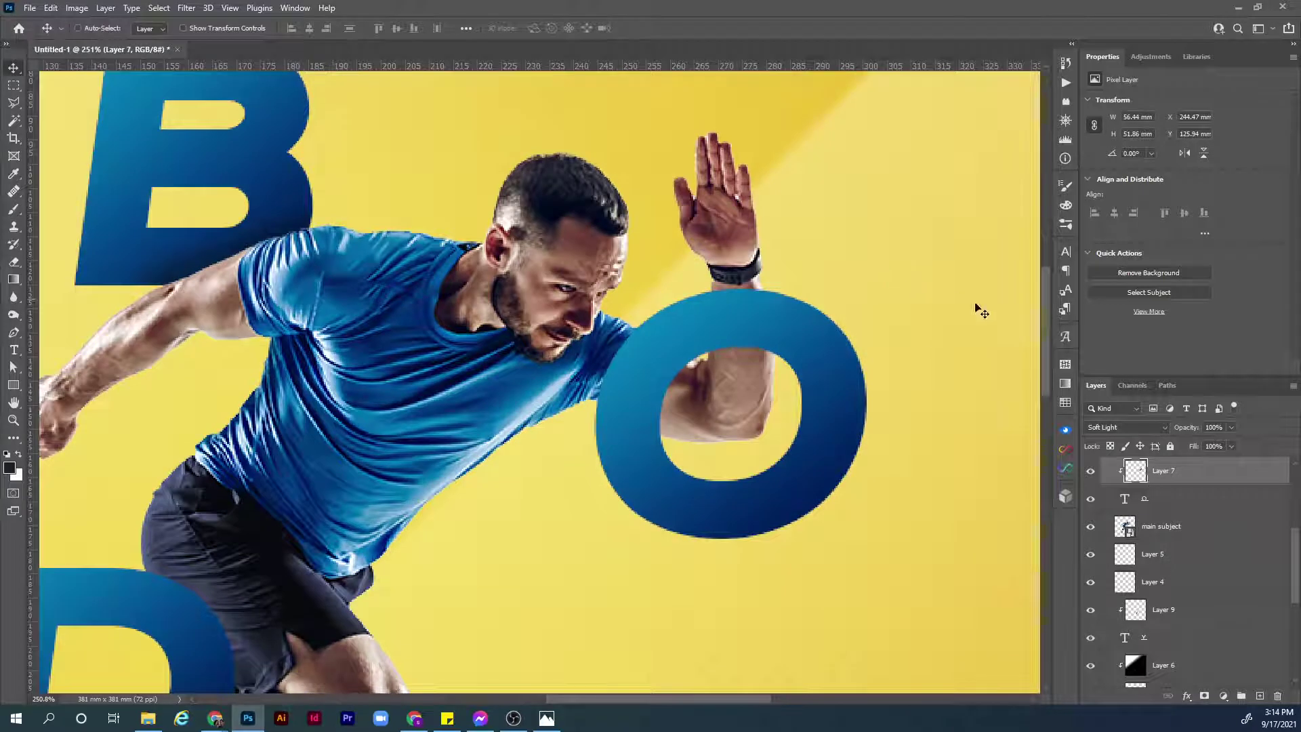
Mask the O text layer with the runner's silhouette and invert the mask so his arm covers the letter.
left_click(1147, 491)
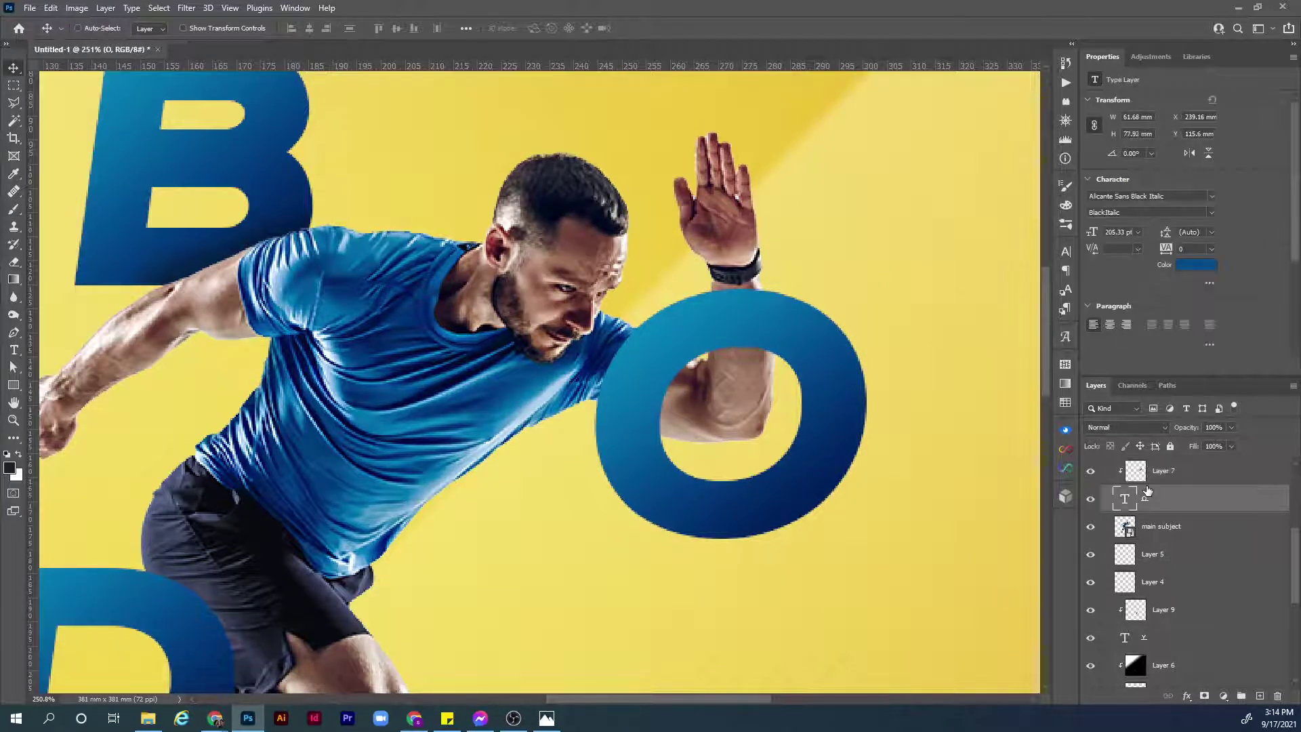
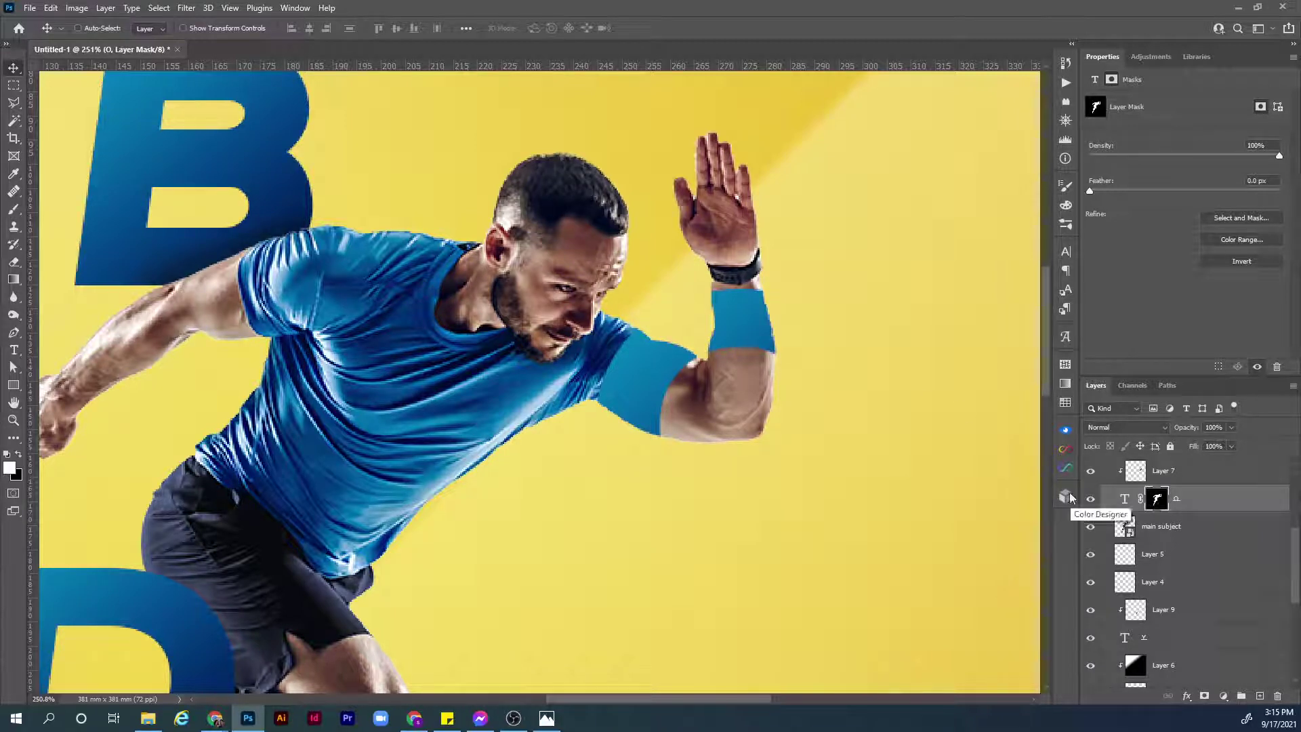
key("ctrl+i")
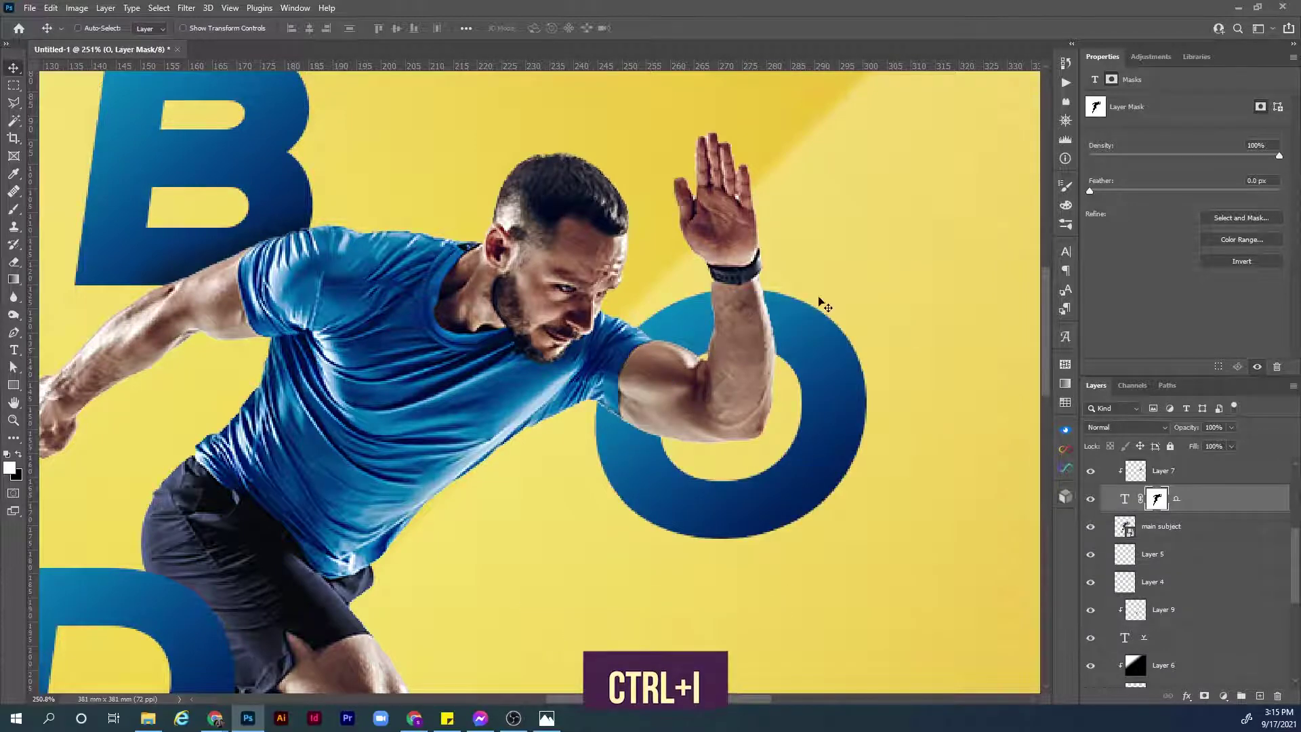
Paint white on the O's mask across the raised forearm, using a 40 px brush at 100% hardness, opacity and flow, to bring the letter in front.
key("z")
left_click_drag(755, 342, 776, 349)
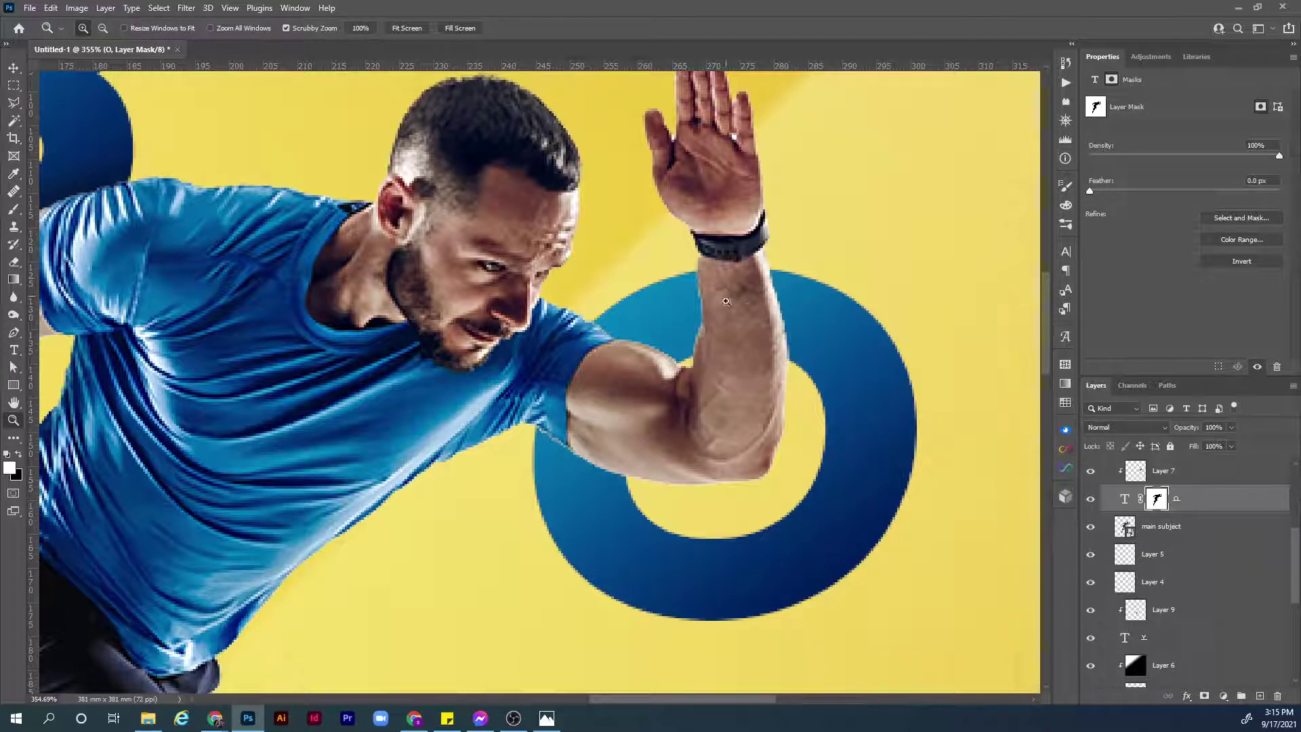
key("b")
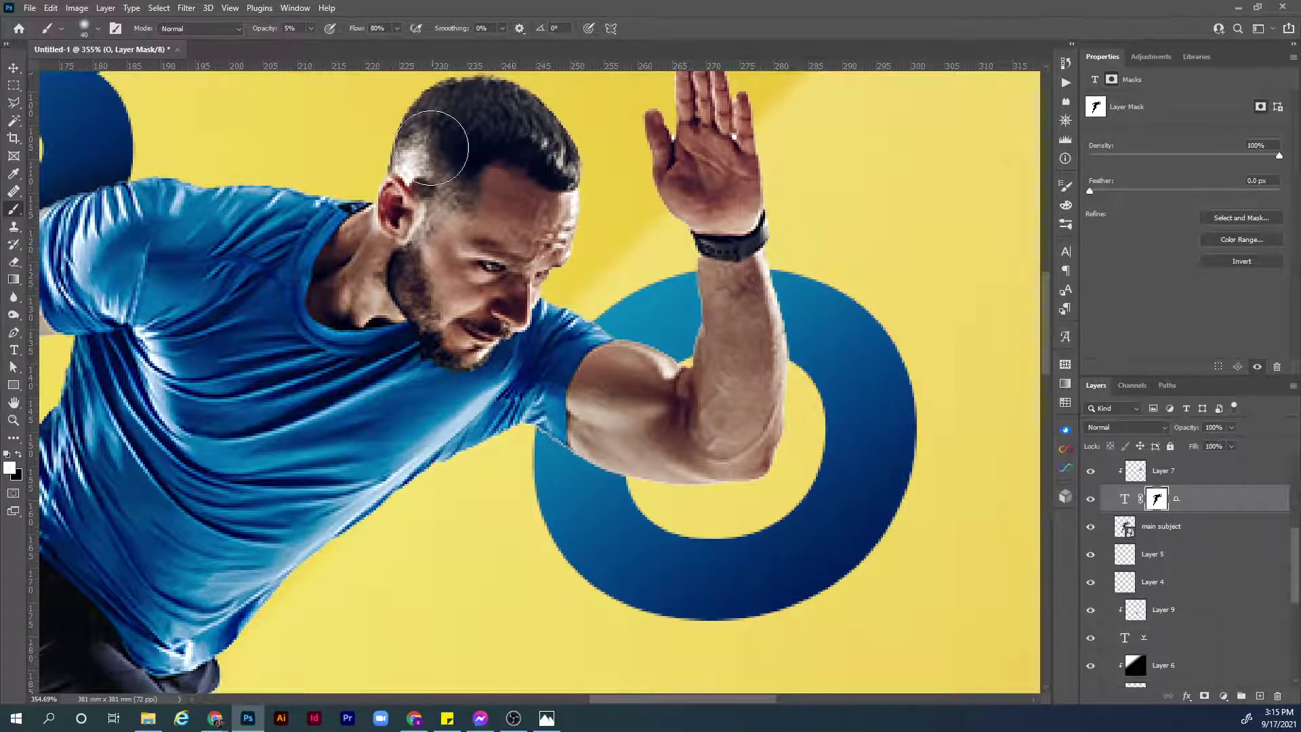
left_click_drag(267, 28, 379, 30)
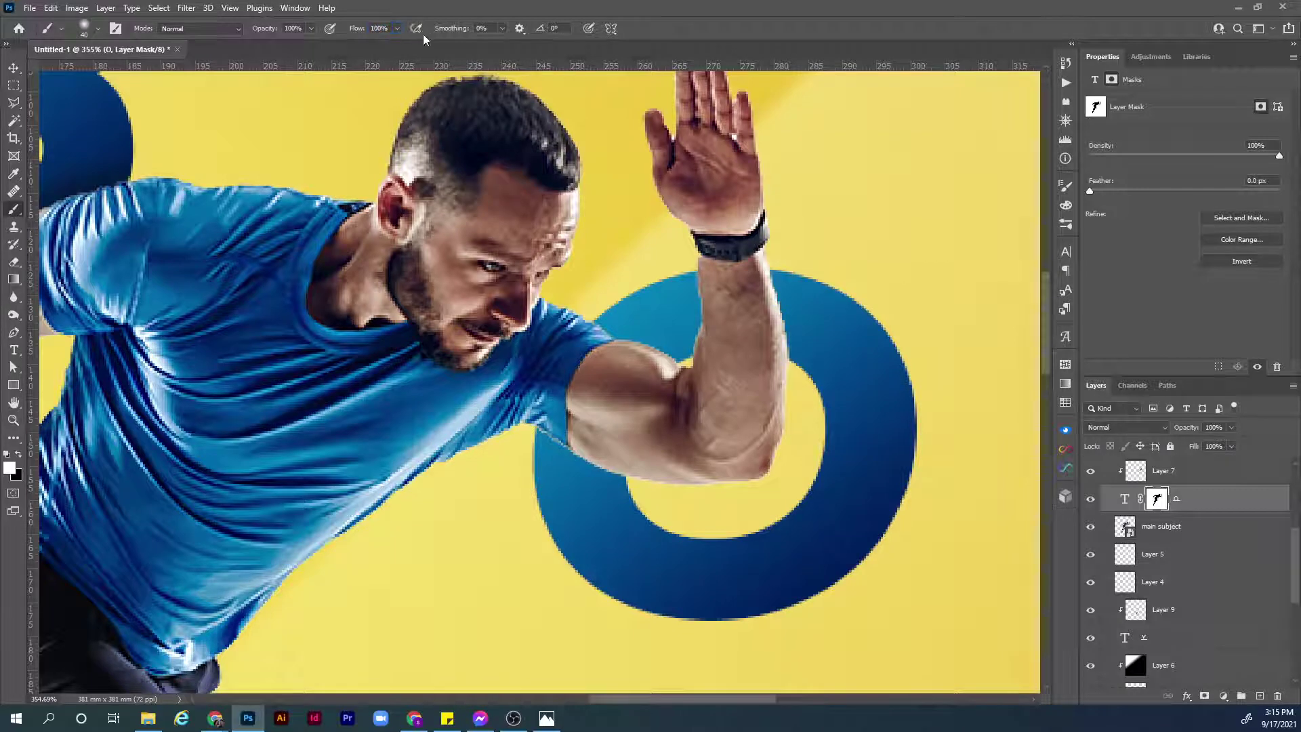
right_click(814, 266)
left_click_drag(893, 185, 1068, 202)
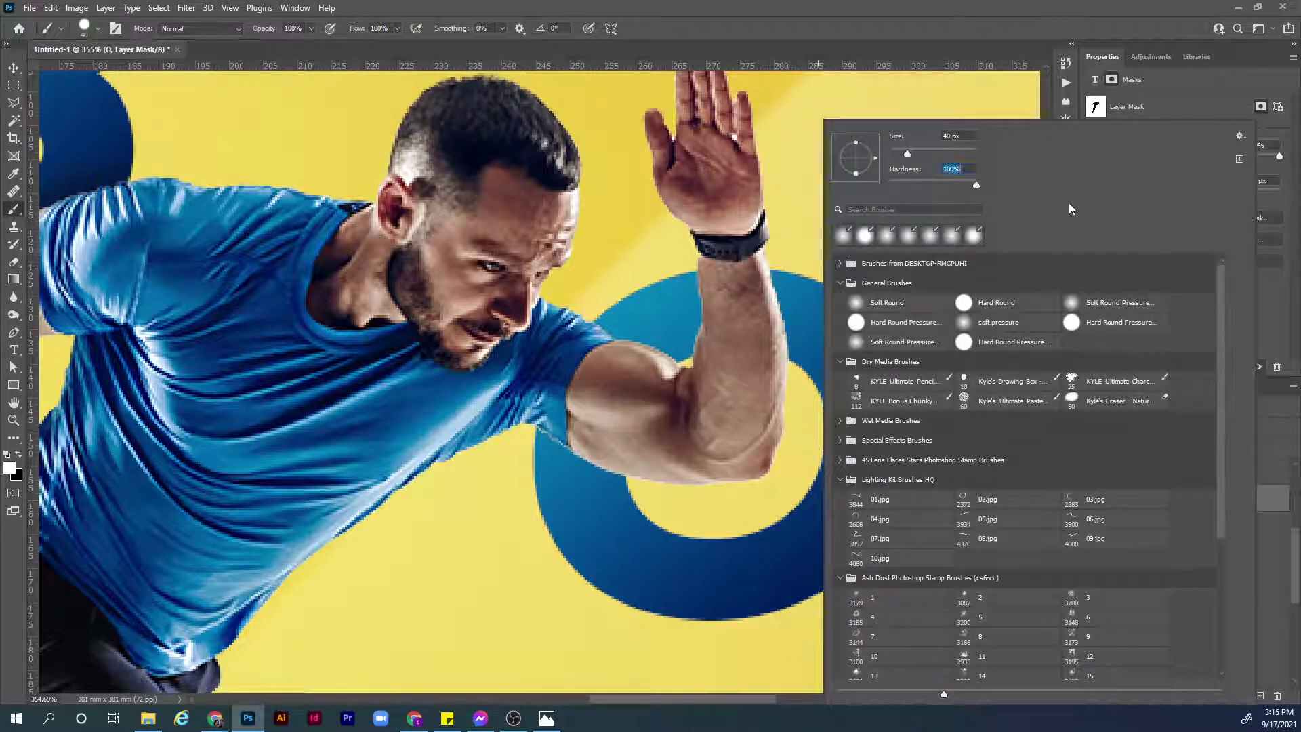
left_click(786, 156)
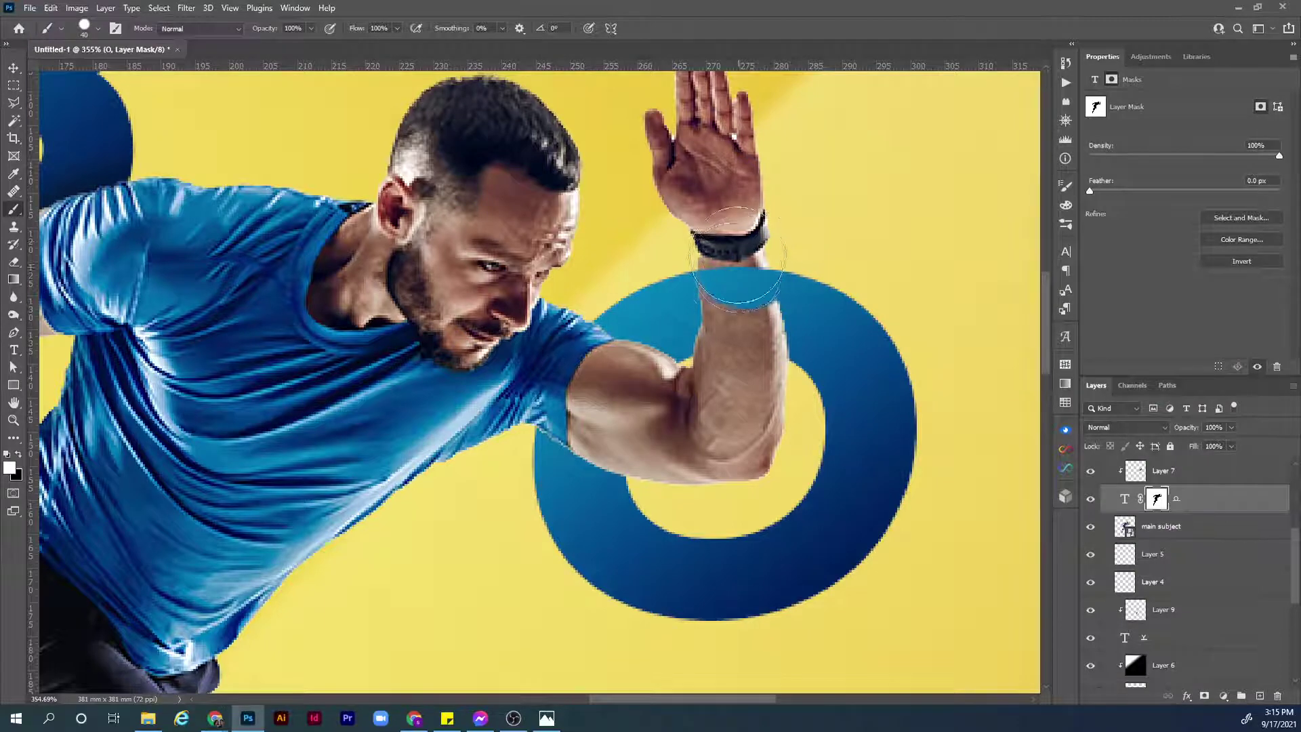
mouse_move(737, 256)
left_mouse_down()
mouse_move(720, 282)
mouse_move(727, 327)
mouse_move(796, 324)
mouse_move(765, 299)
left_mouse_up()
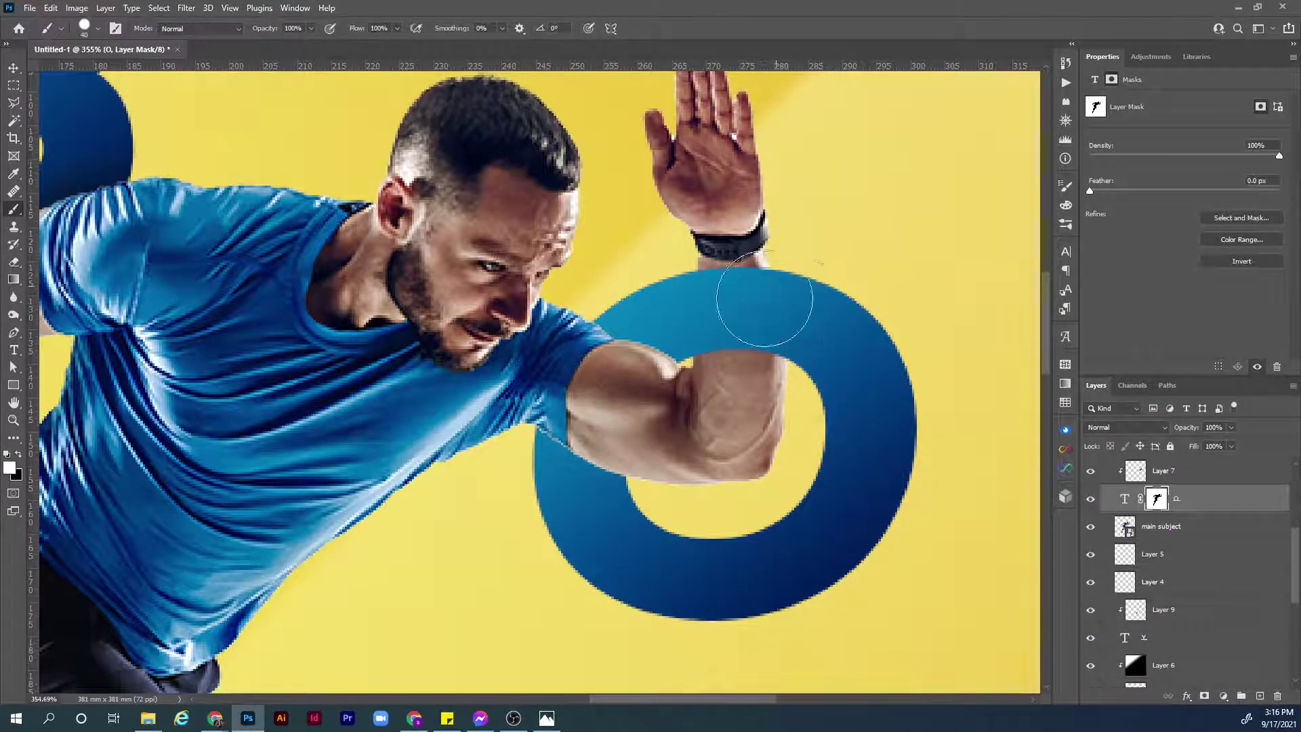
key("ctrl+0")
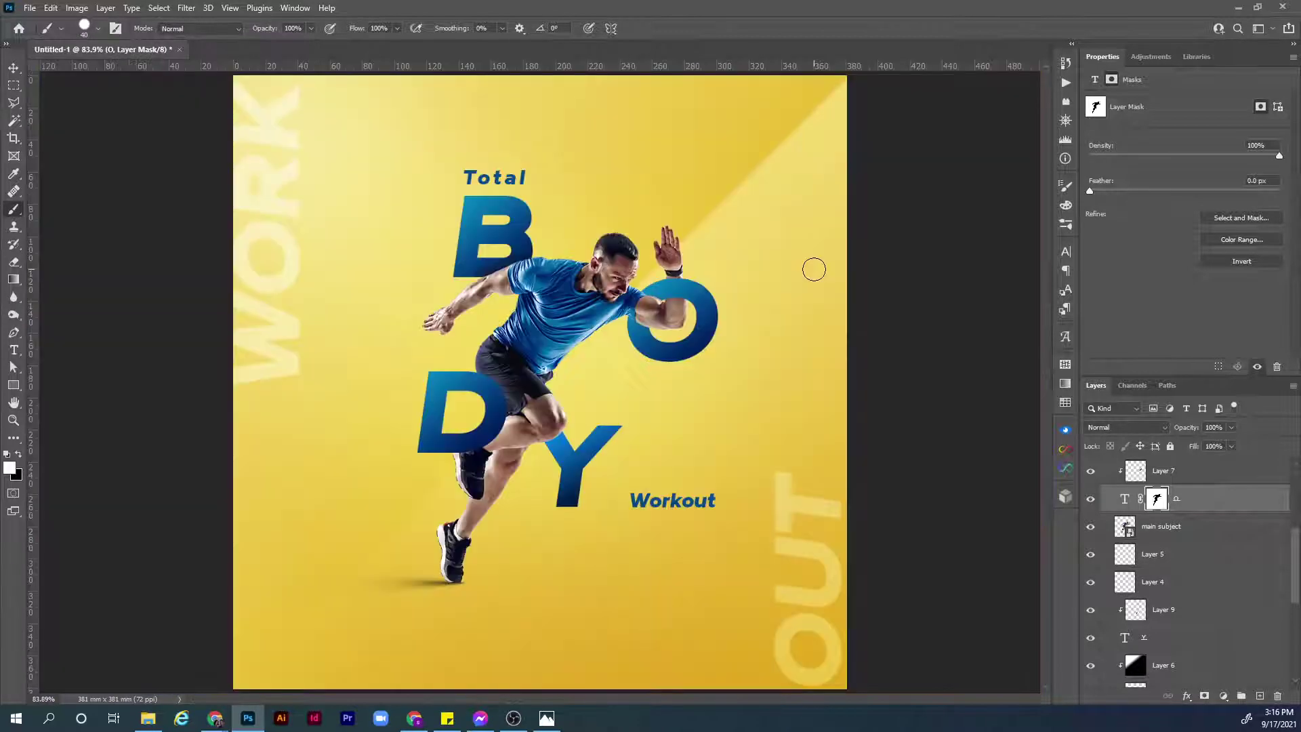
Add a new layer between the O text layer and its gradient layer, clipped to the letter.
key("z")
left_click_drag(684, 298, 737, 301)
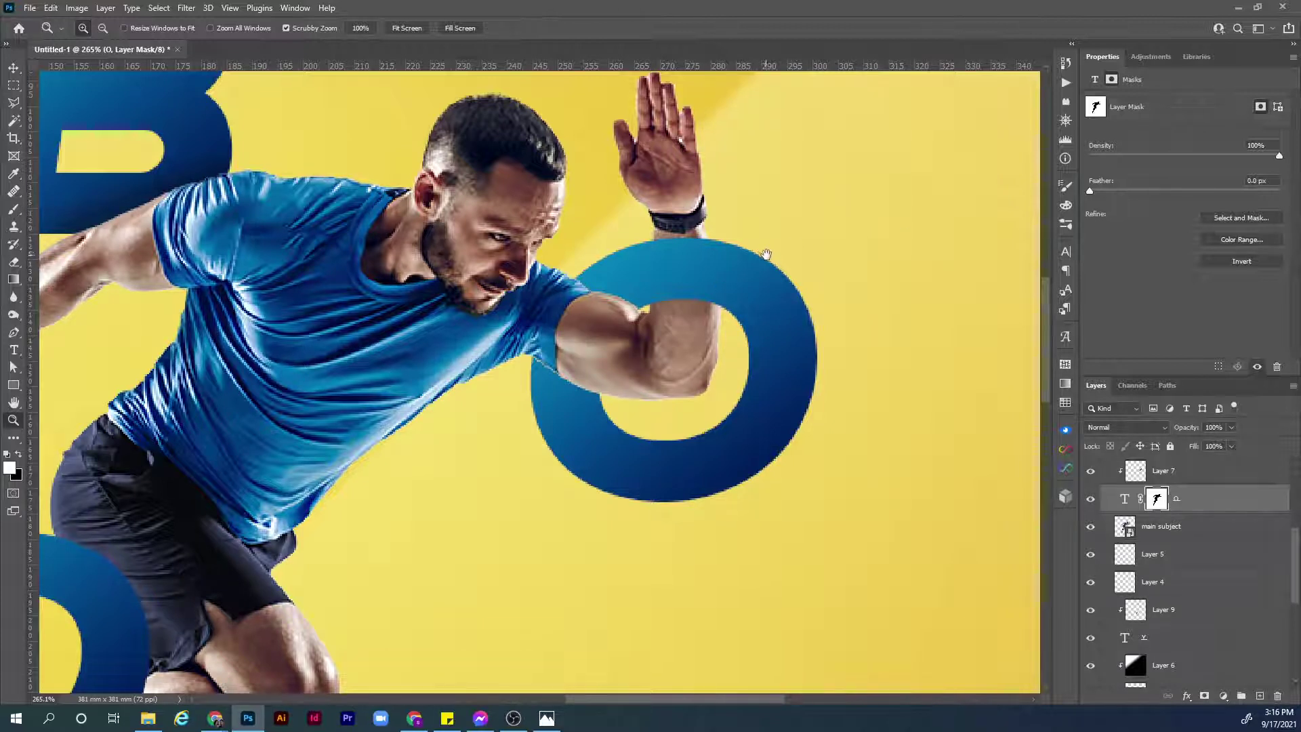
left_click_drag(739, 238, 817, 315)
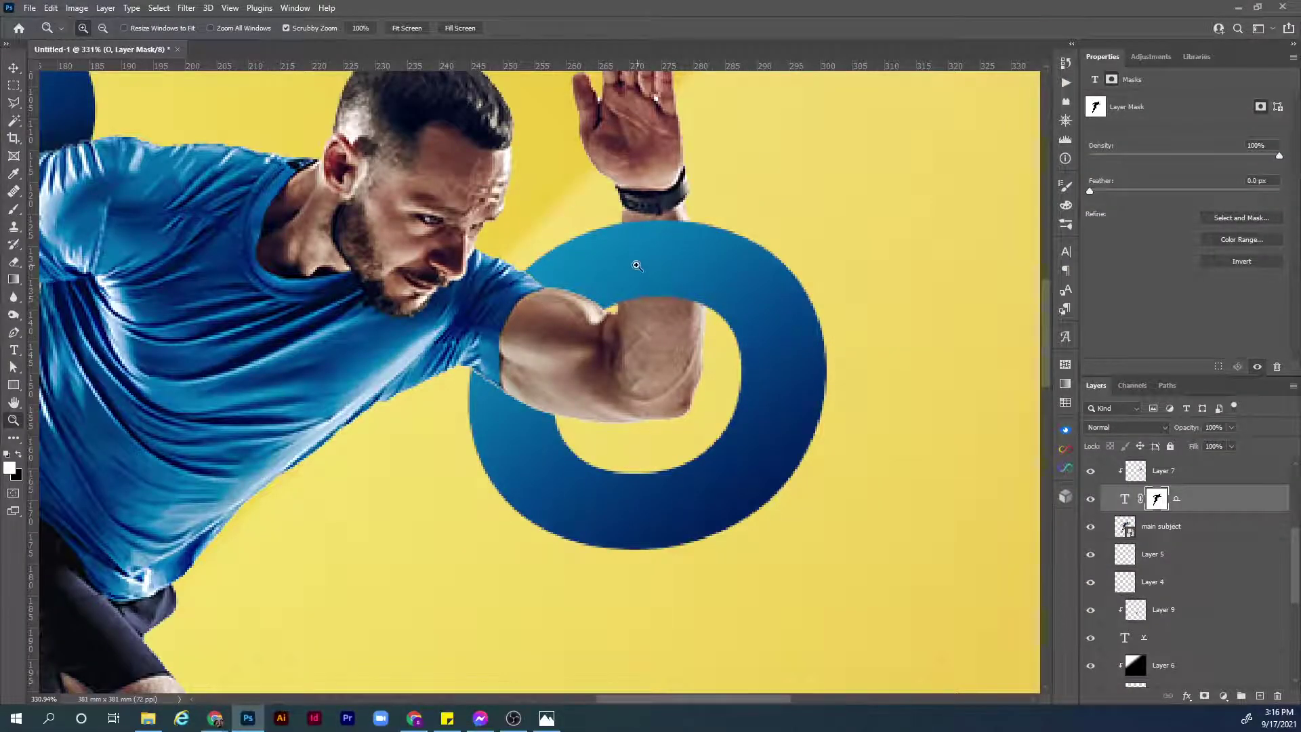
left_click(1260, 696)
Paint a shadow on the O beneath the upper arm with a soft dark brush at 5% opacity and set its layer to Multiply.
key("b")
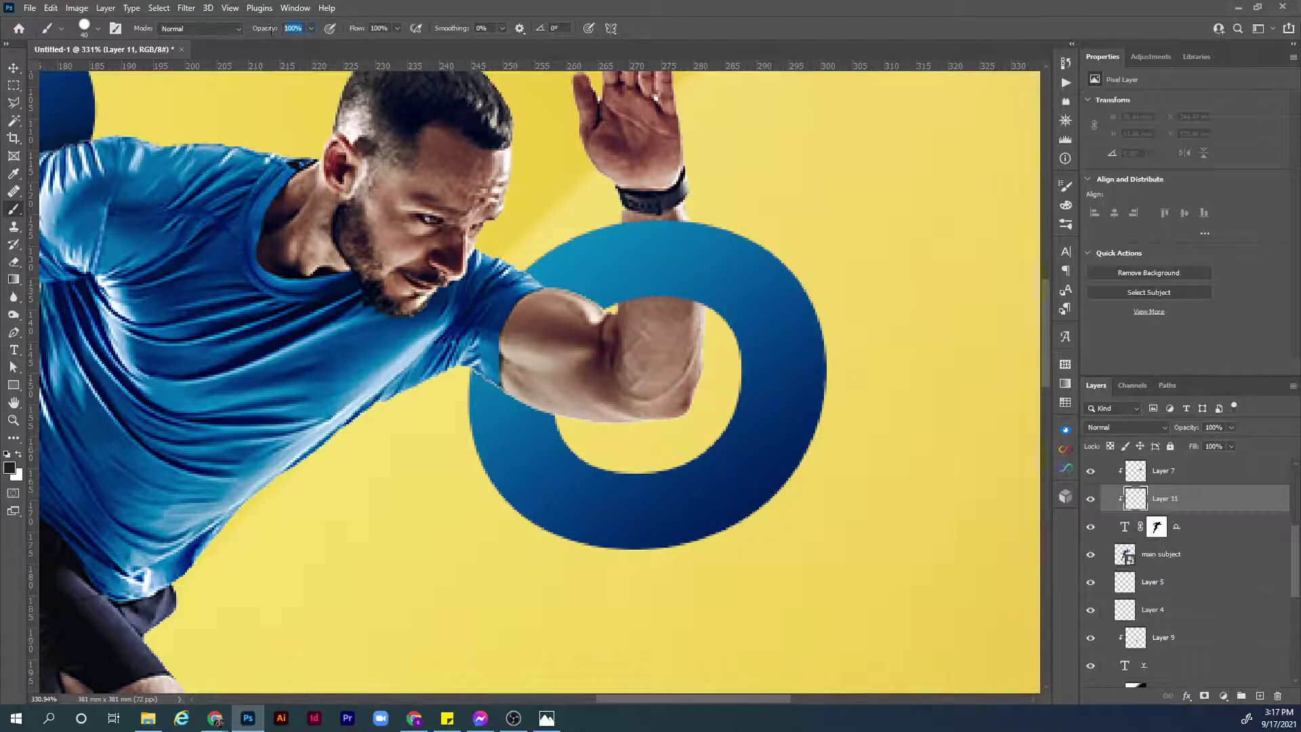
type("5")
right_click(780, 290)
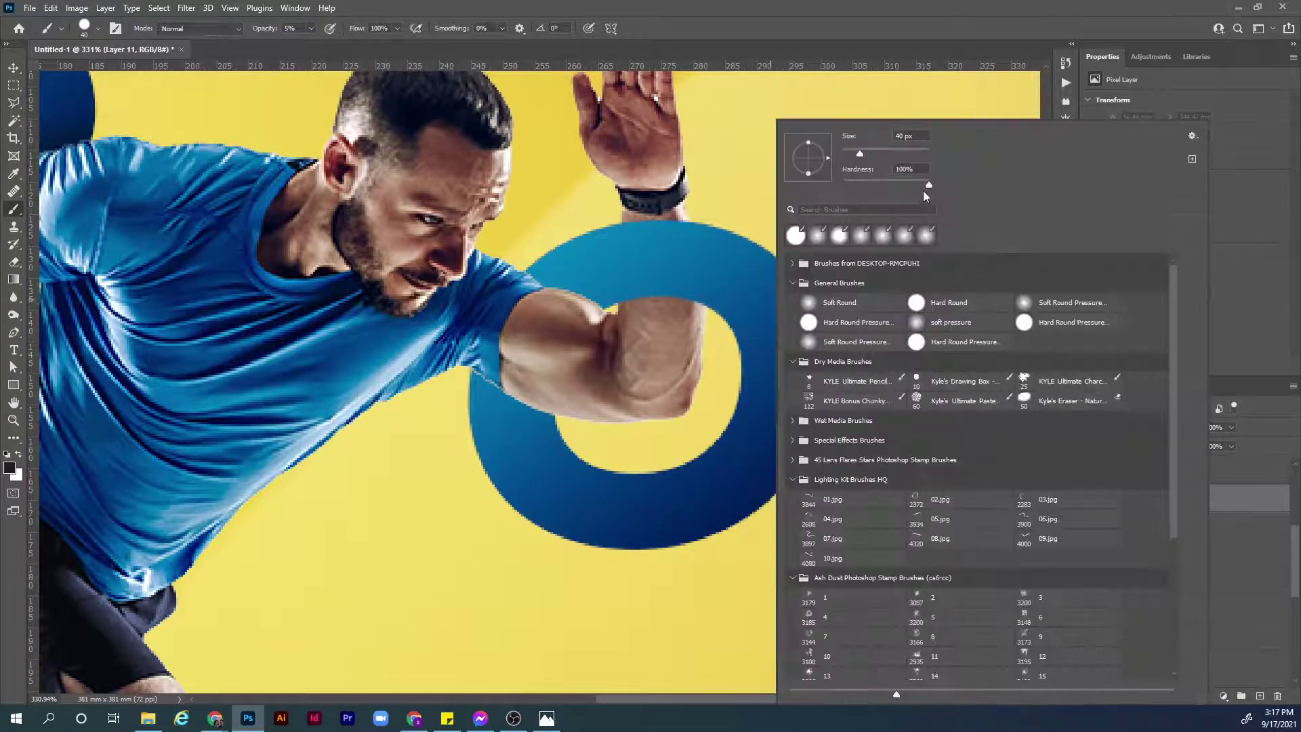
left_click(1230, 500)
mouse_move(563, 385)
left_mouse_down()
mouse_move(490, 366)
mouse_move(518, 370)
mouse_move(488, 396)
mouse_move(515, 380)
left_mouse_up()
left_click(1127, 428)
left_click(1127, 418)
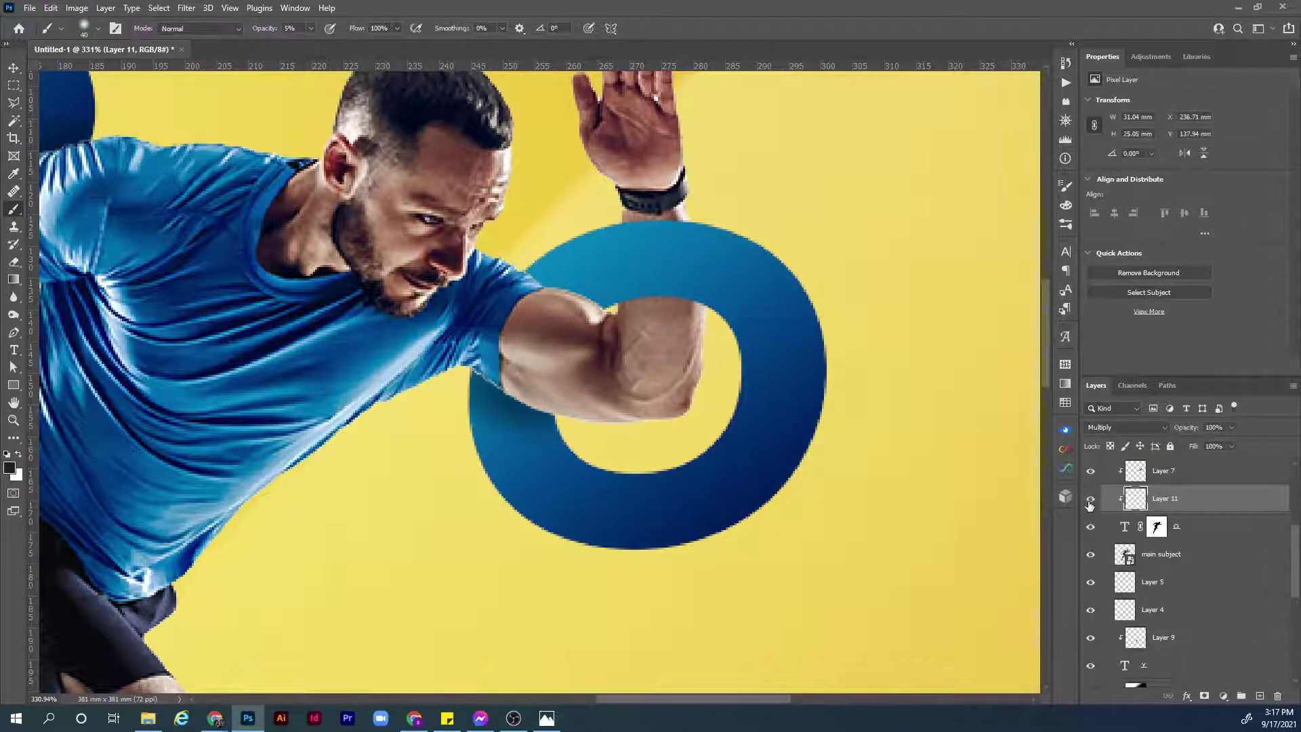
Add a new layer directly above the main subject layer and clip it to the runner.
left_click_drag(673, 330, 657, 326)
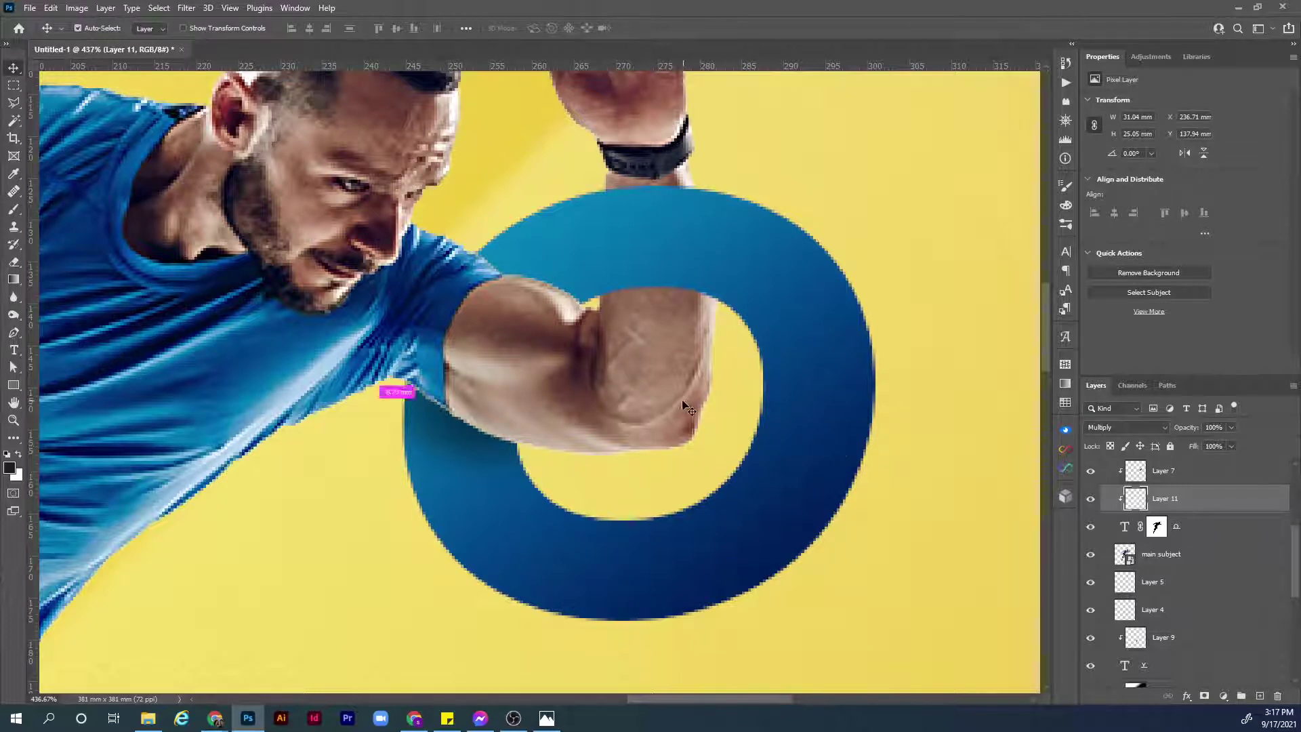
left_click(395, 390, "ctrl")
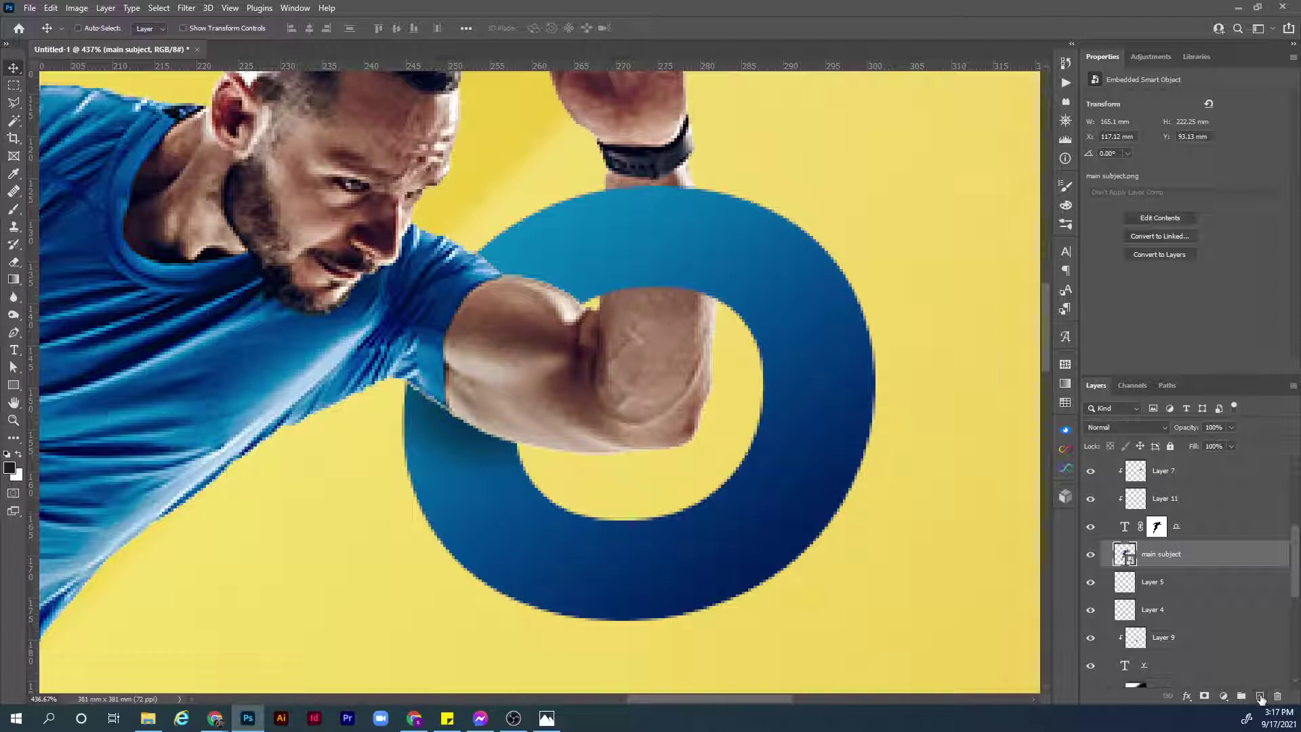
left_click(1259, 696)
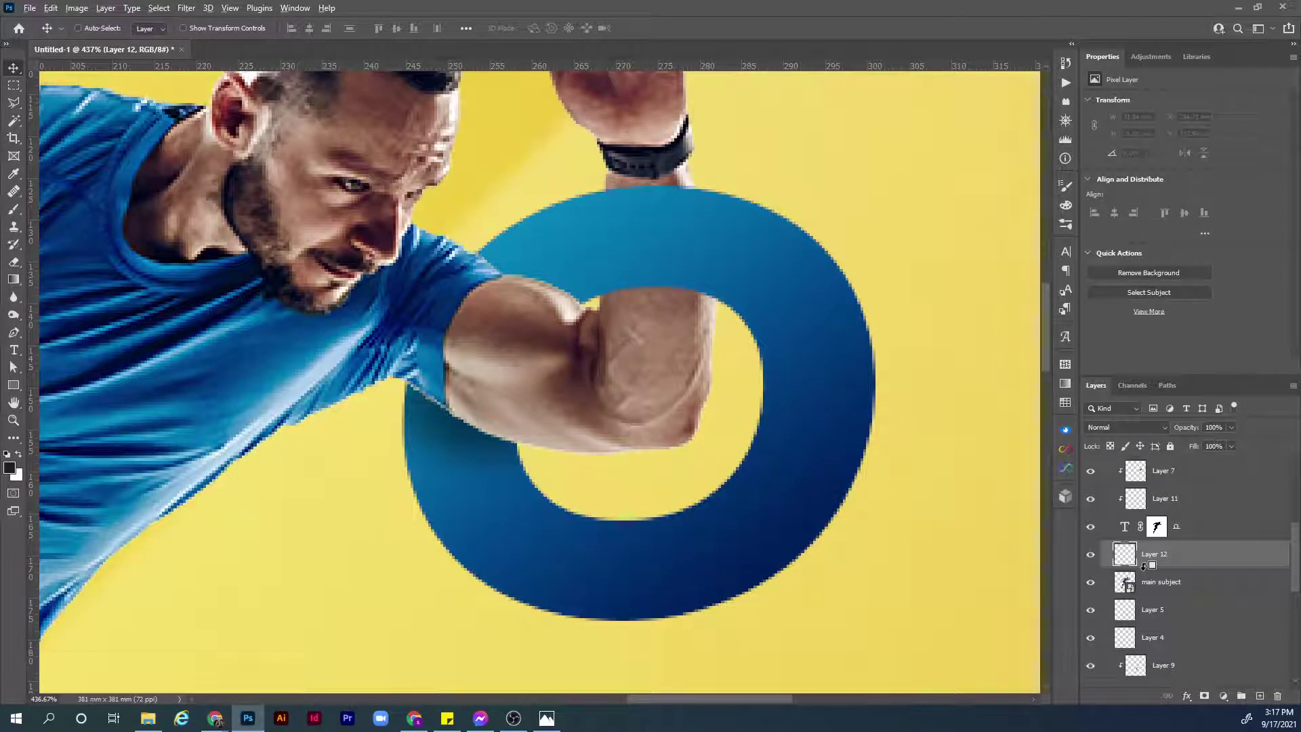
left_click(1145, 567, "alt")
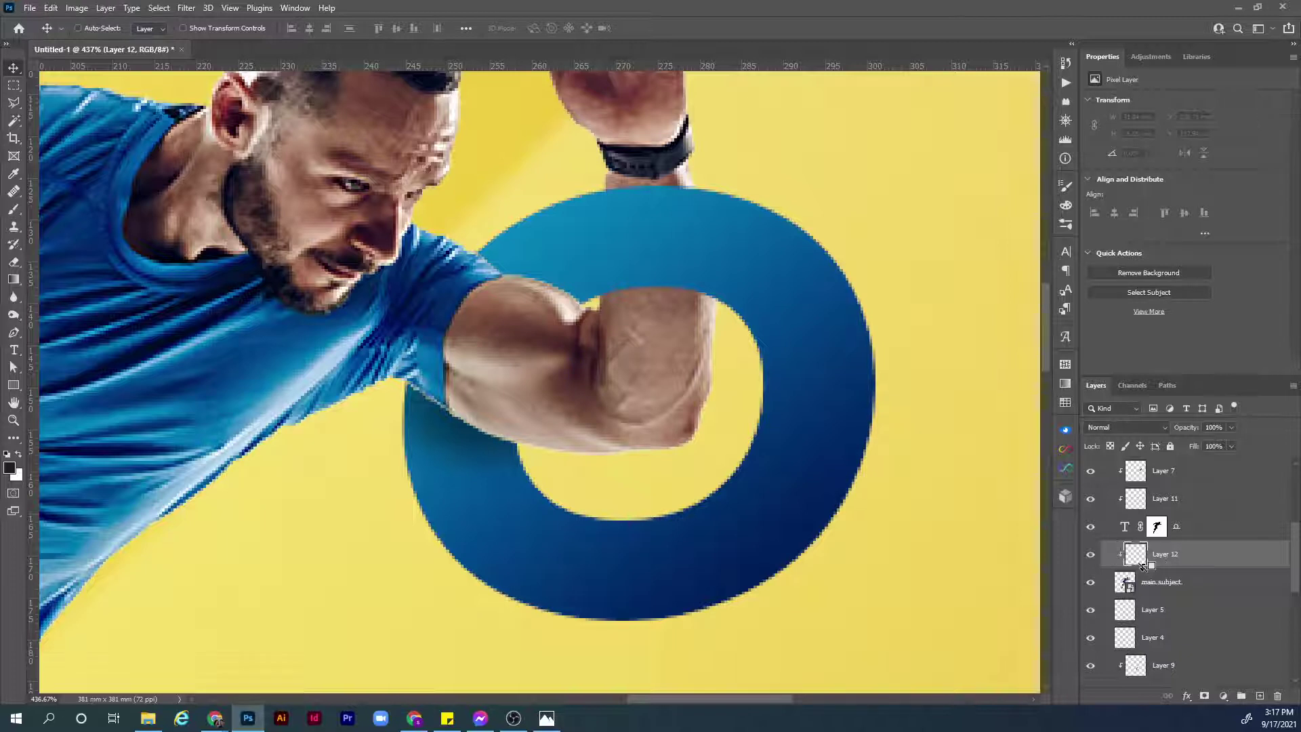
Paint soft dark shadows on the runner's forearm along the O's inner and outer edges, using a 20 px brush at 5% opacity.
key("b")
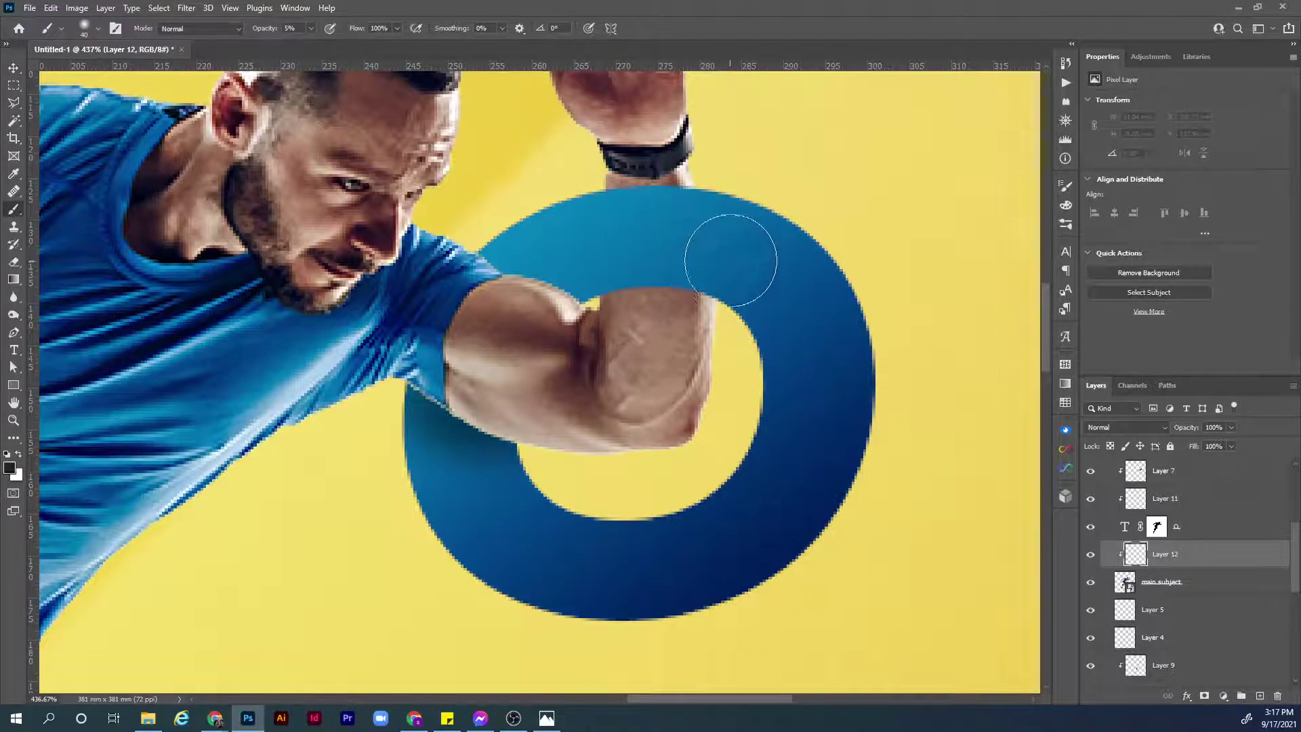
key("bracketleft")
key("bracketleft")
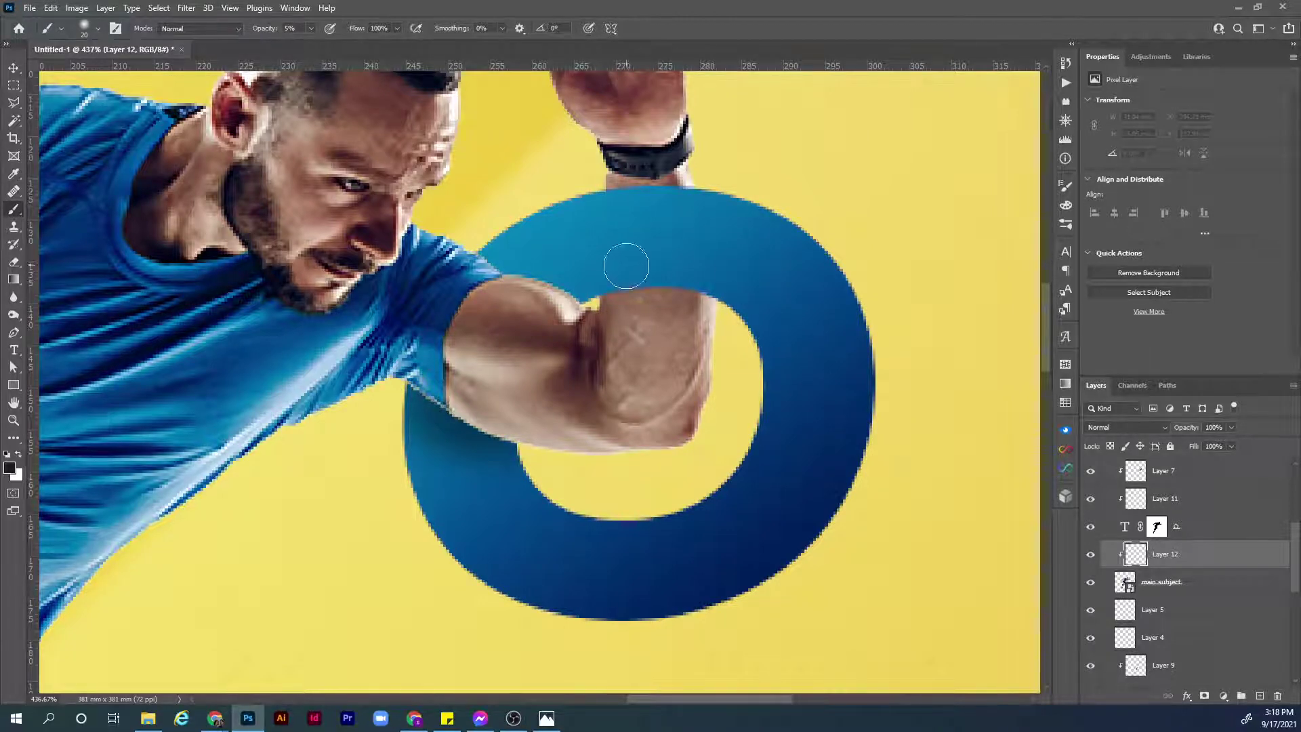
mouse_move(624, 267)
left_mouse_down()
mouse_move(662, 270)
mouse_move(628, 267)
left_mouse_up()
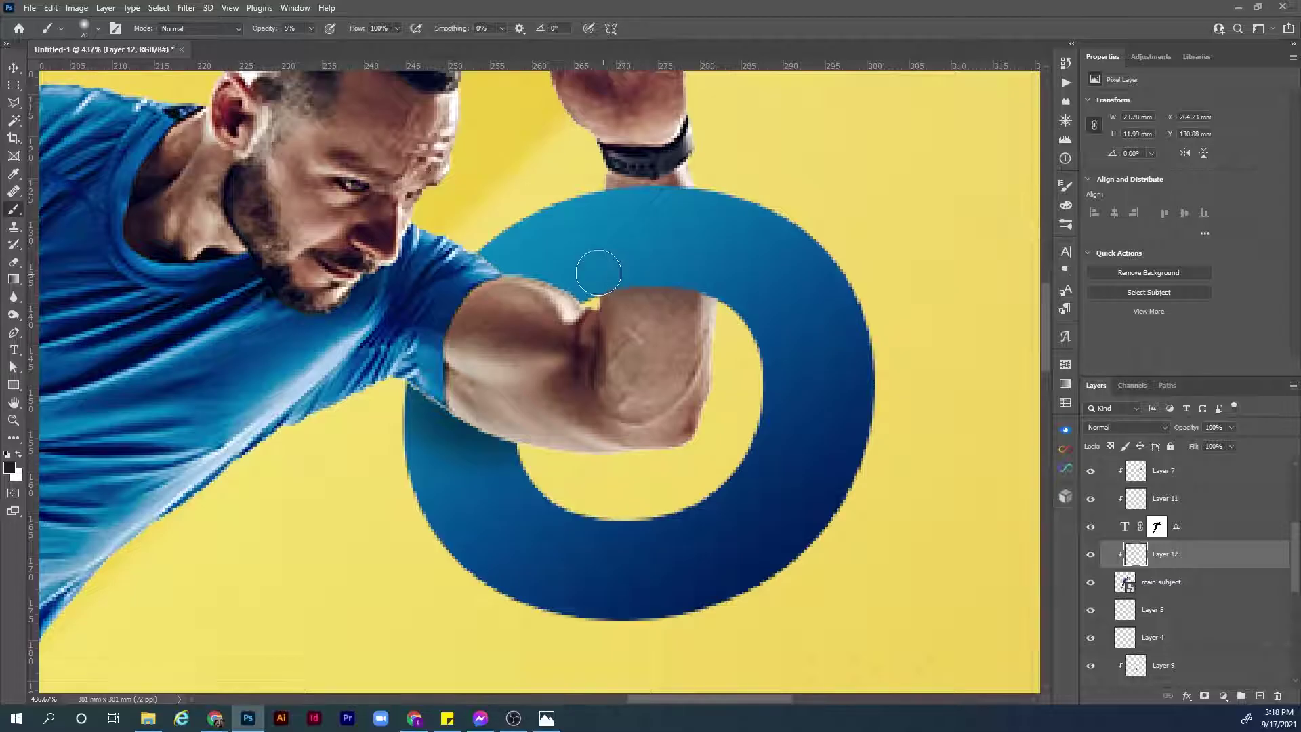
mouse_move(596, 271)
left_mouse_down()
mouse_move(720, 282)
mouse_move(709, 340)
left_mouse_up()
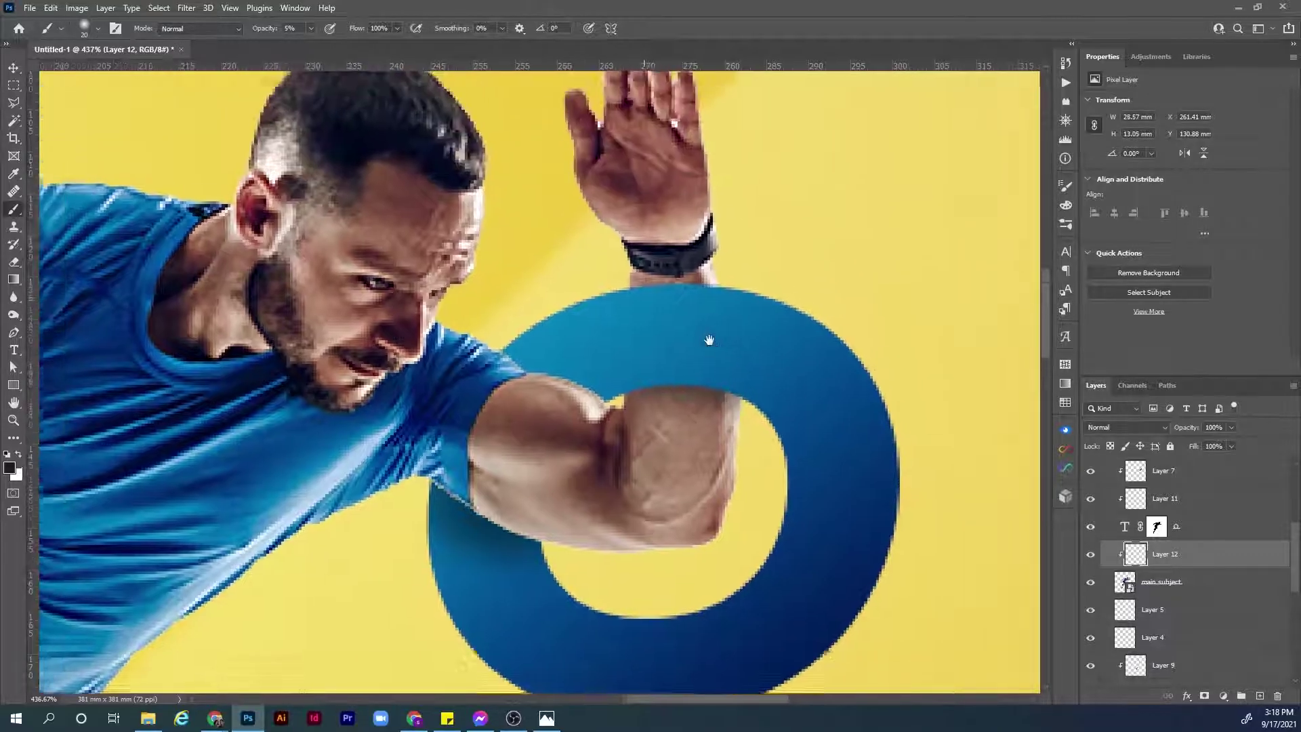
mouse_move(711, 291)
left_mouse_down()
mouse_move(667, 295)
mouse_move(755, 305)
left_mouse_up()
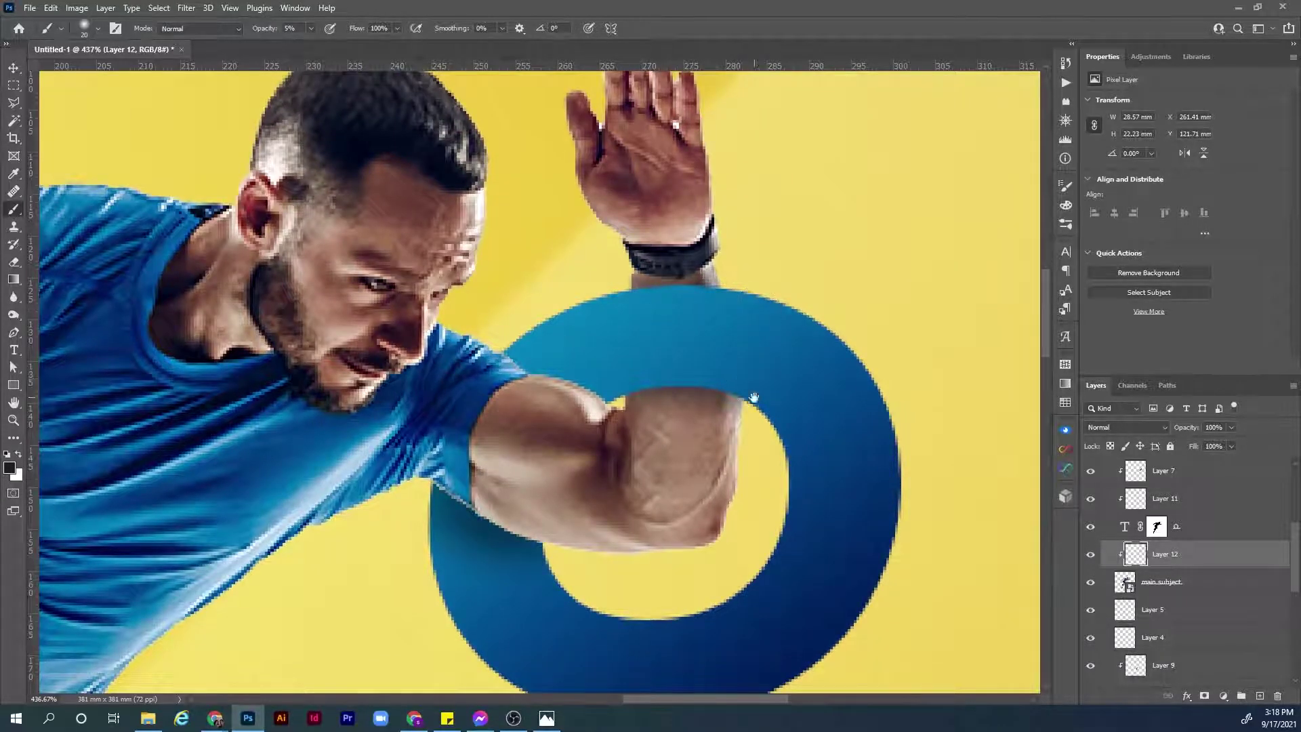
left_click_drag(753, 396, 745, 345)
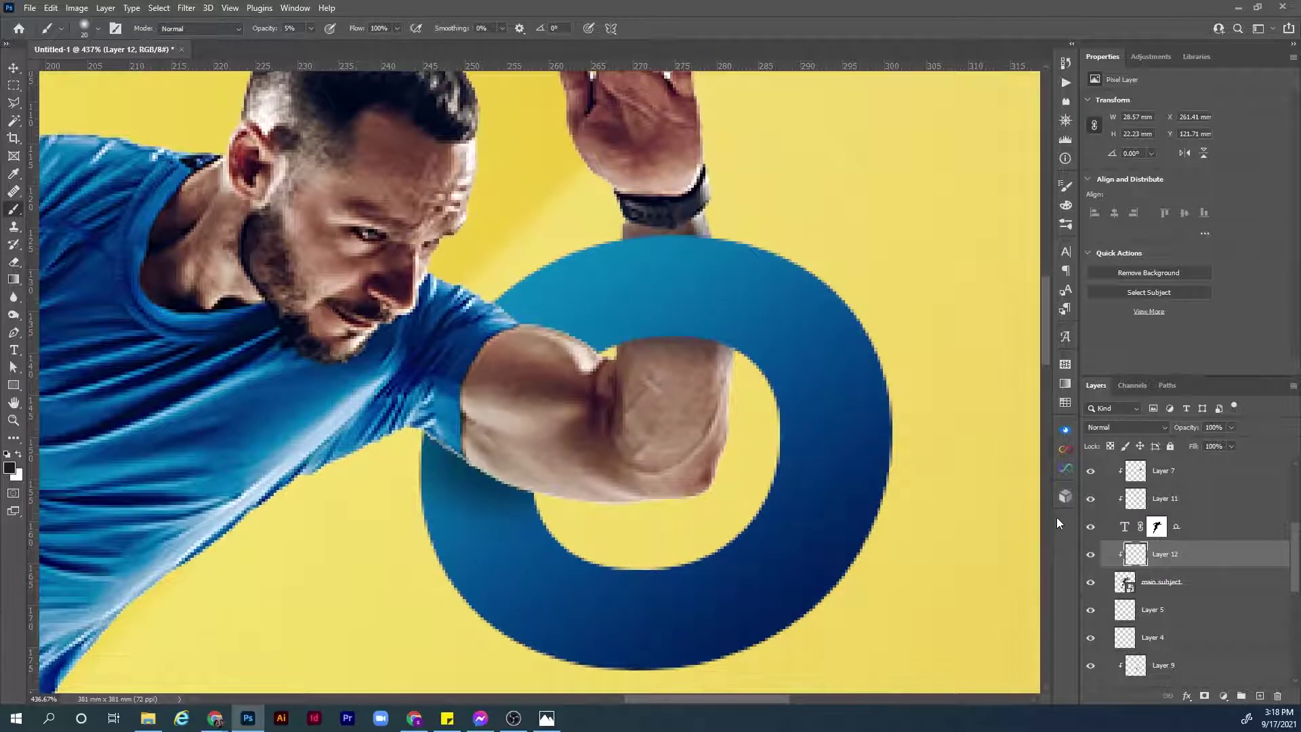
left_click(1089, 556)
left_click(1089, 556)
left_click_drag(485, 488, 582, 449)
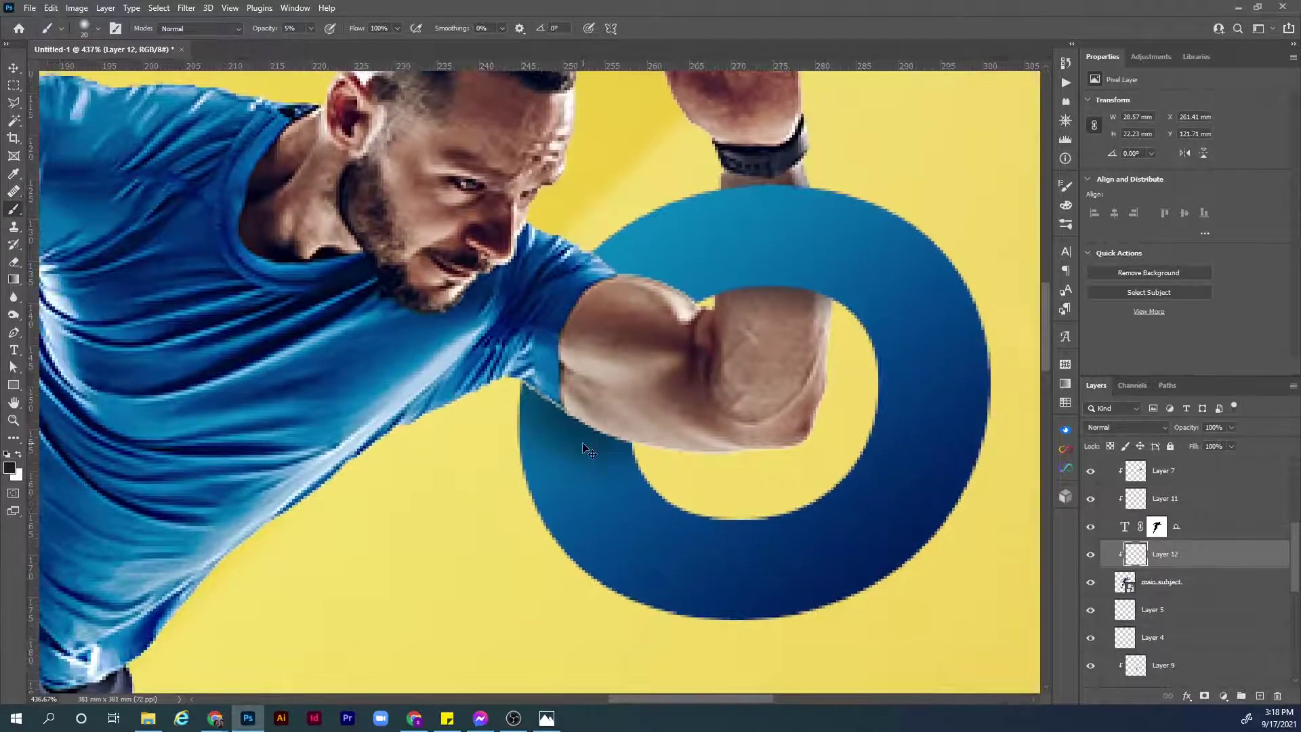